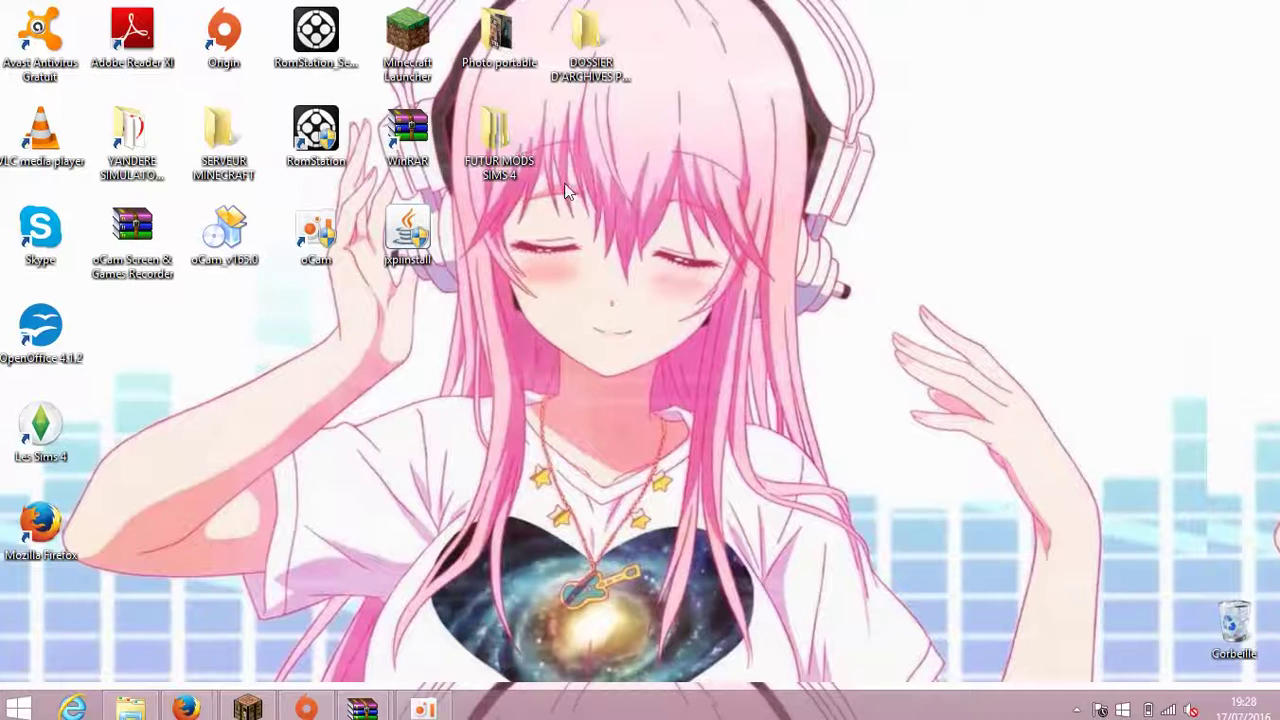
Look inside the FUTUR MODS SIMS 4 desktop folder and open its MEUBLES folder, closing both windows
drag(533, 185, 655, 274)
double_click(655, 270)
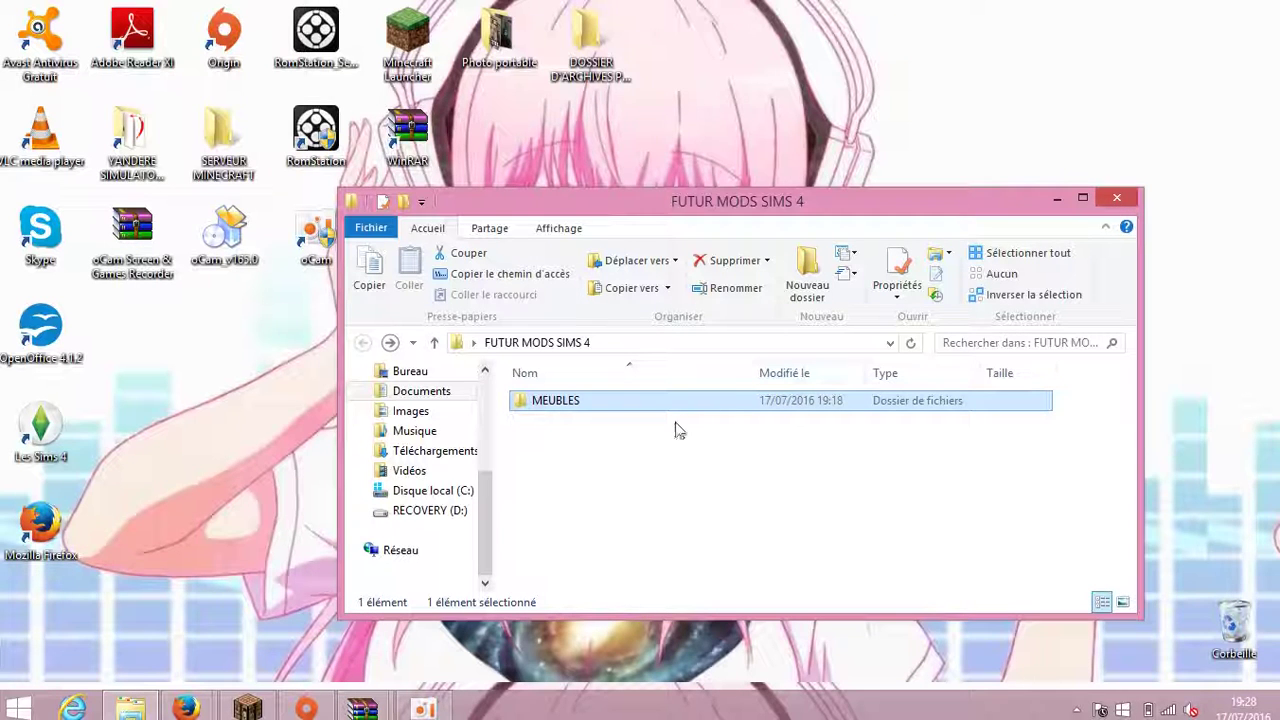
key(F2)
key(Return)
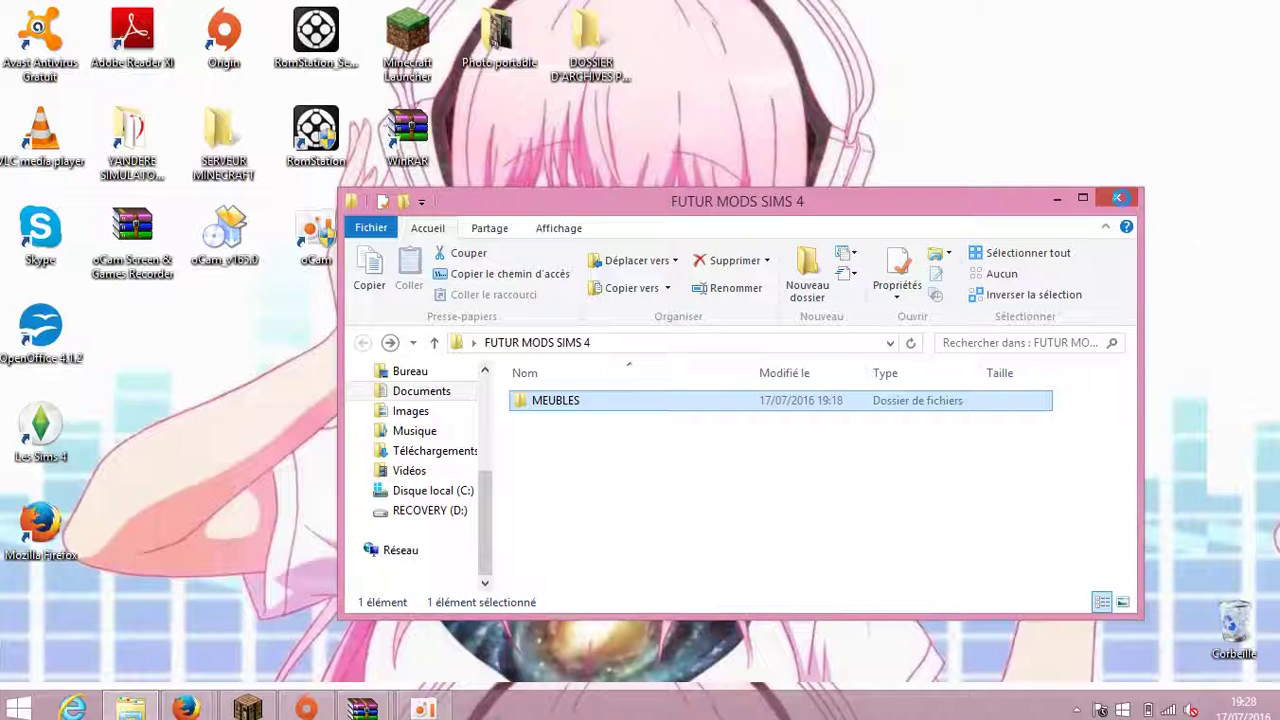
key(Return)
click(1117, 197)
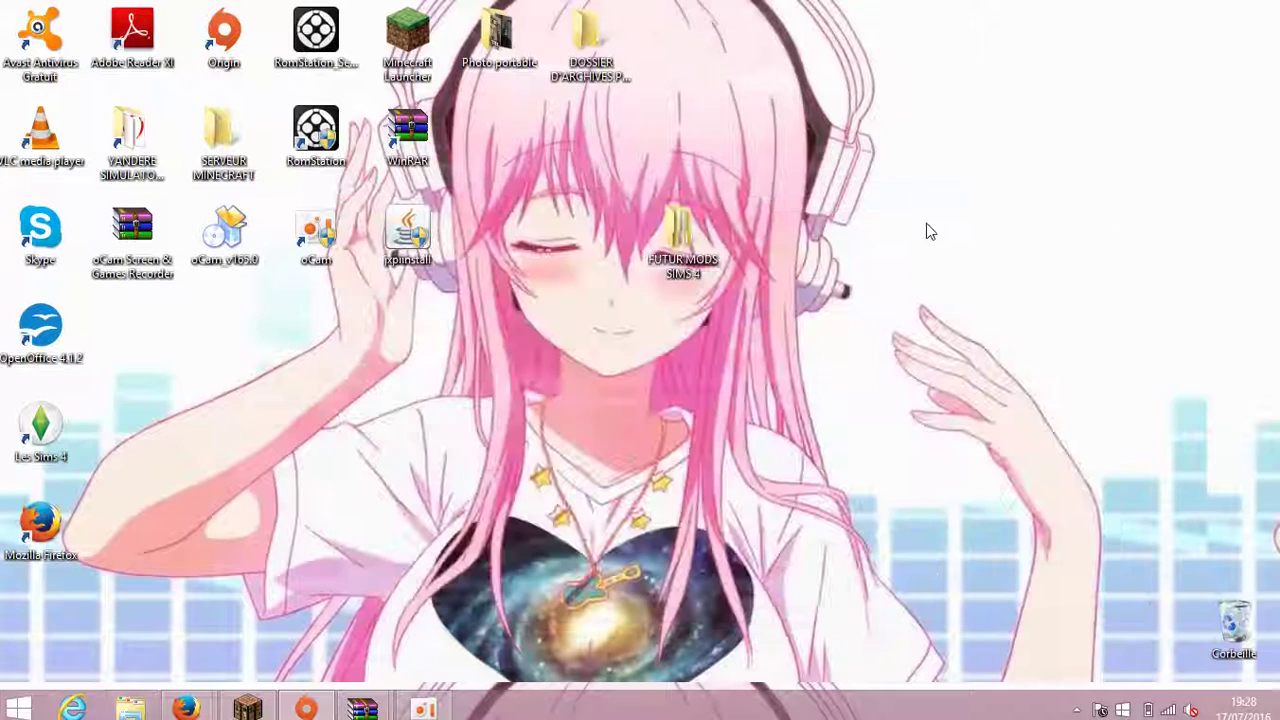
drag(683, 240, 521, 152)
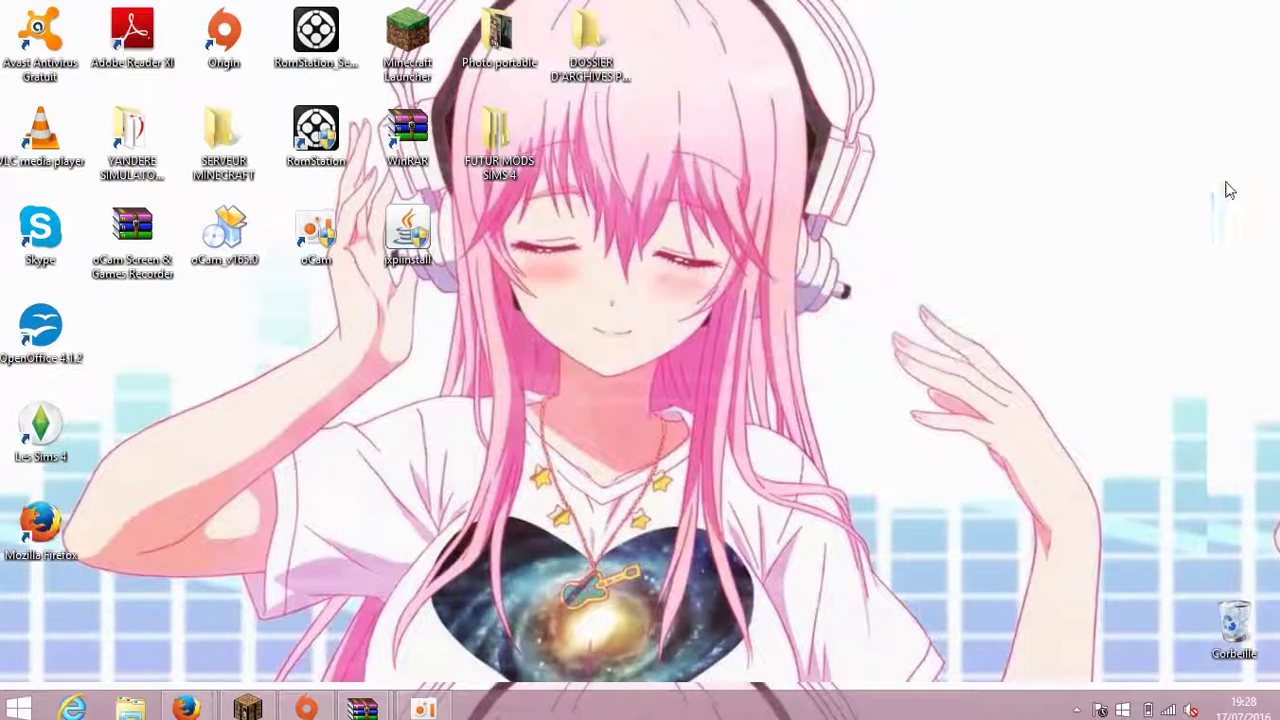
double_click(1197, 208)
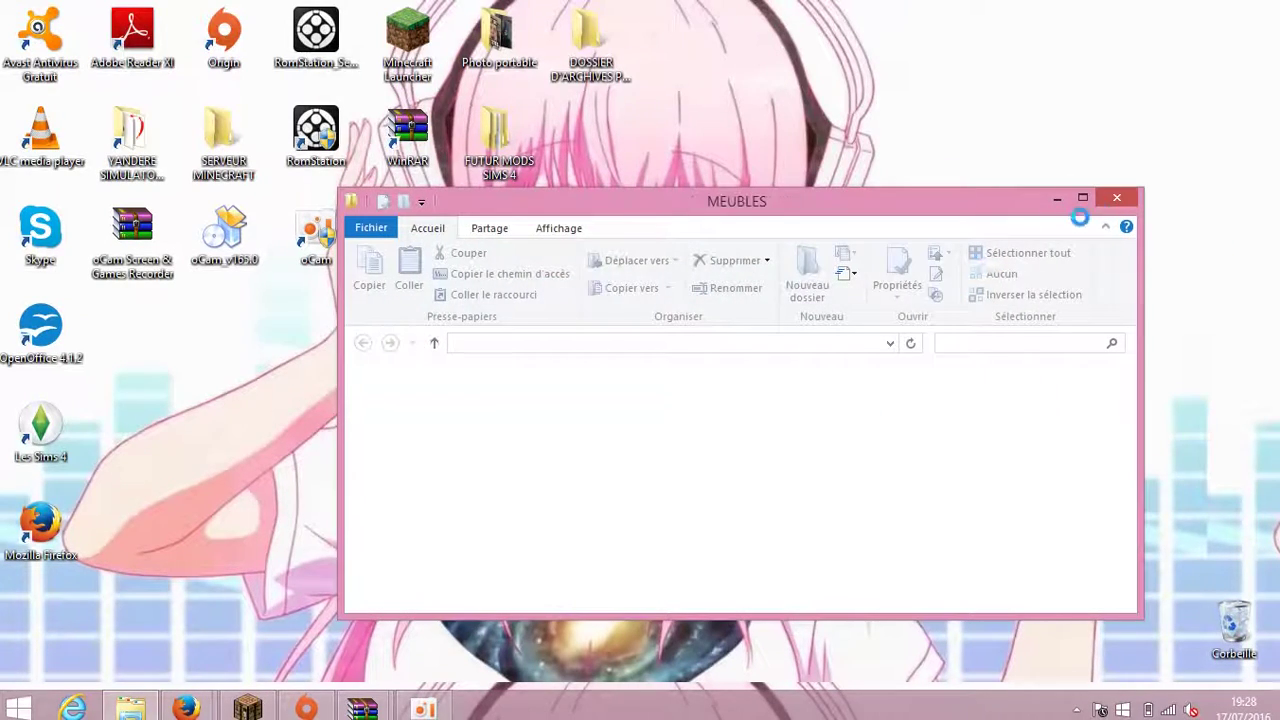
click(1117, 198)
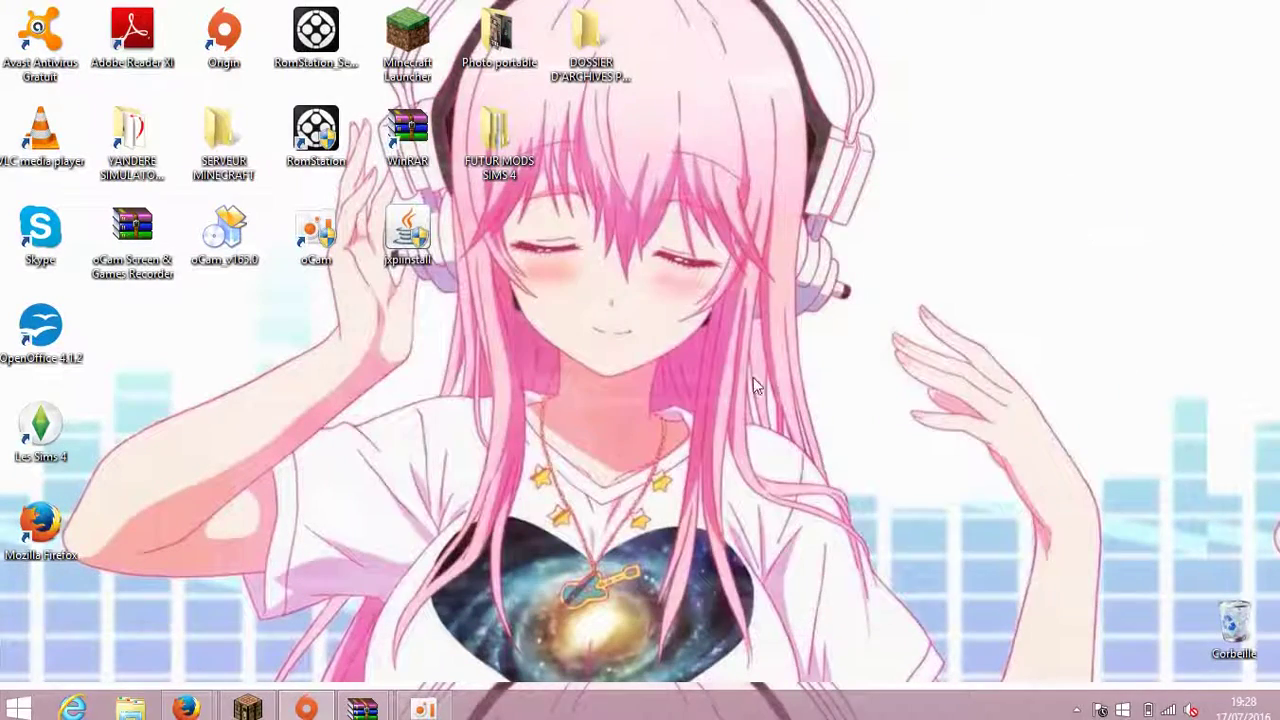
drag(1114, 122, 1037, 143)
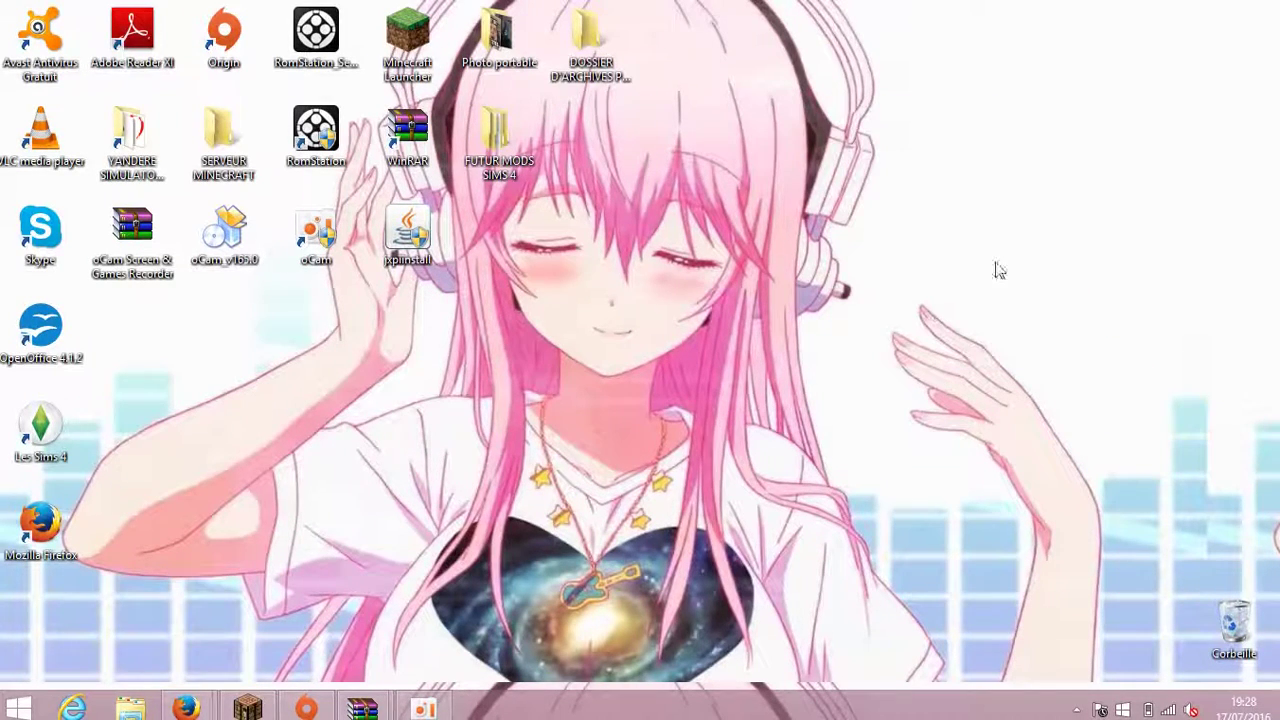
drag(850, 42, 720, 621)
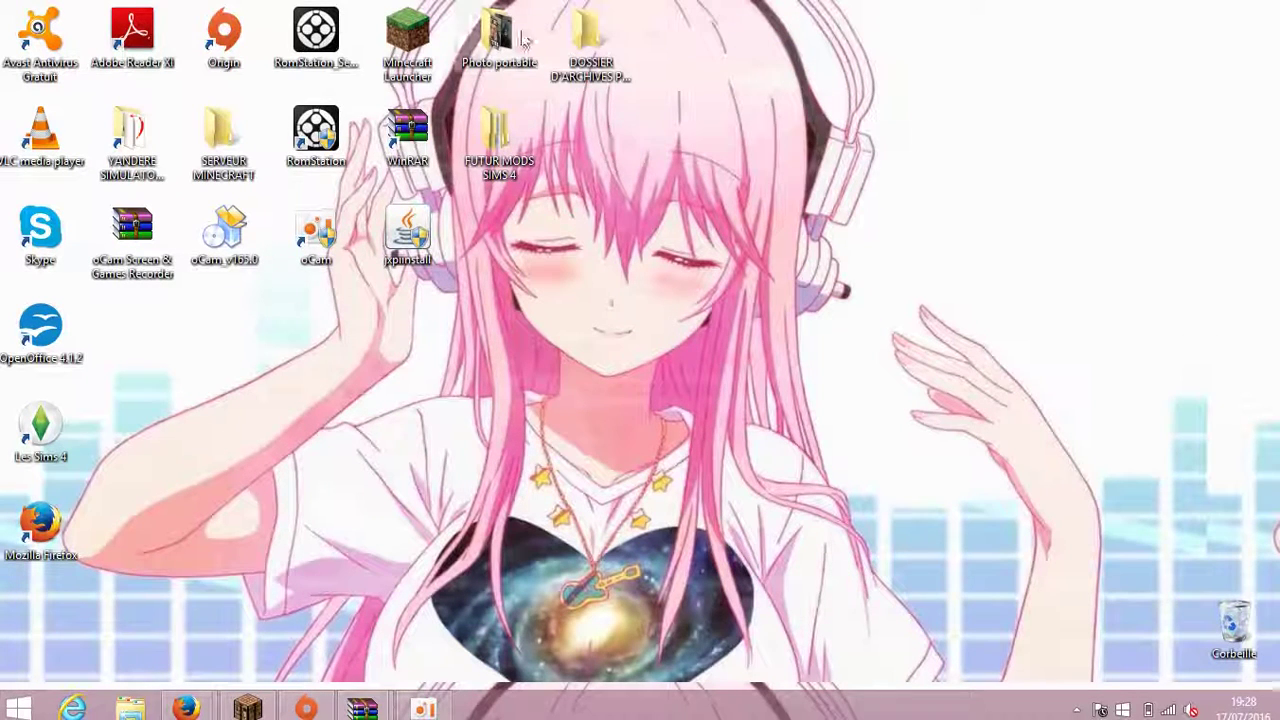
Open the DOSSIER D'ARCHIVES PACKAGES SIMS 4 folder to examine its bedroom archives, close it and restore the folder's place on the desktop
drag(556, 70, 652, 70)
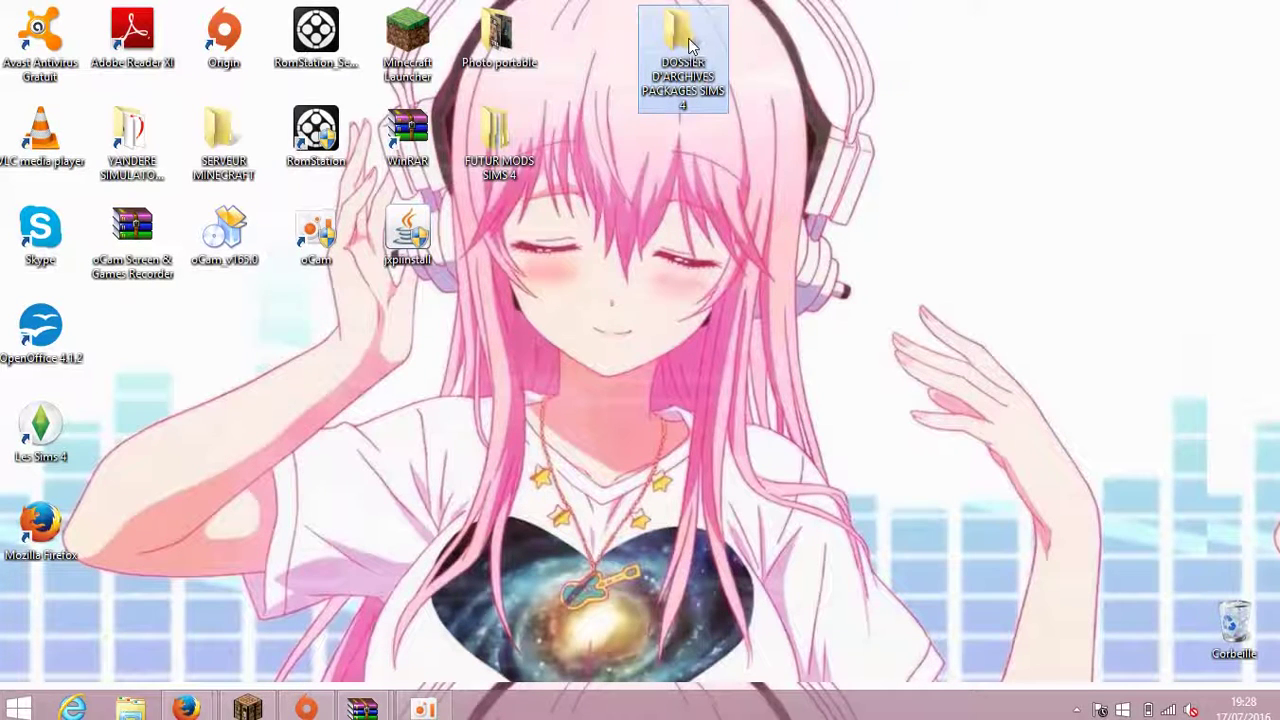
double_click(688, 45)
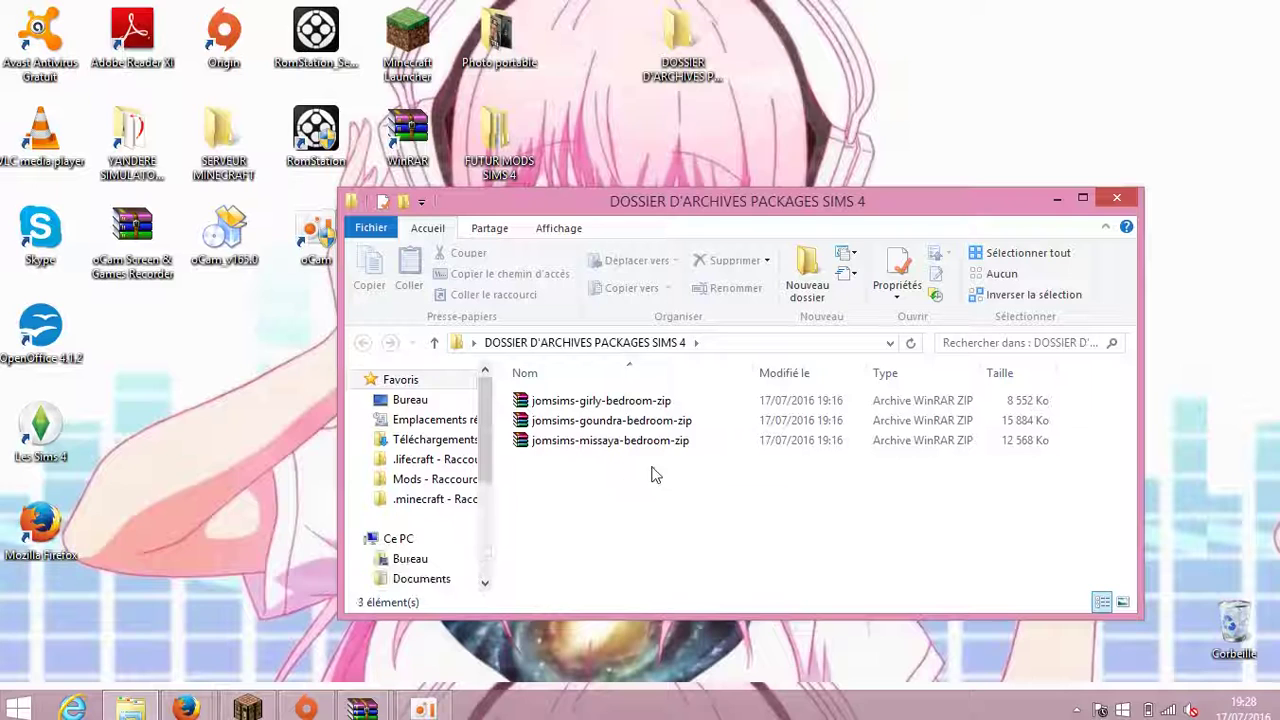
key(ctrl+a)
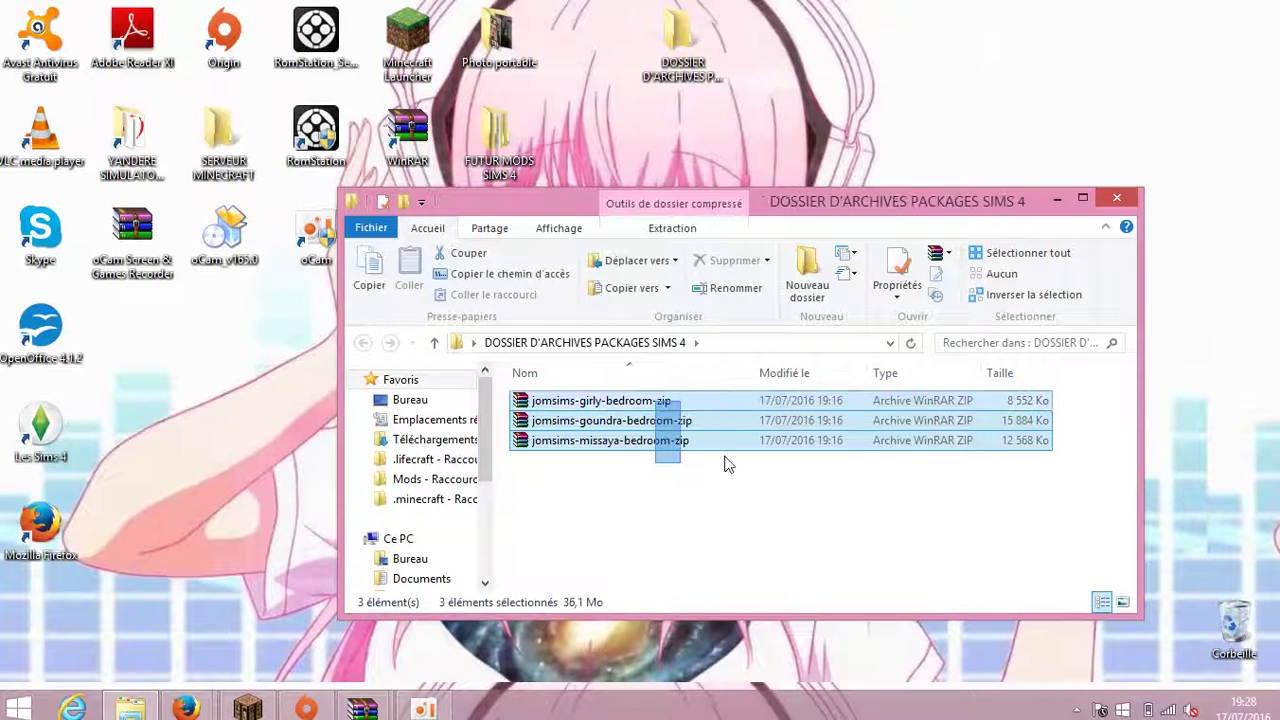
click(729, 477)
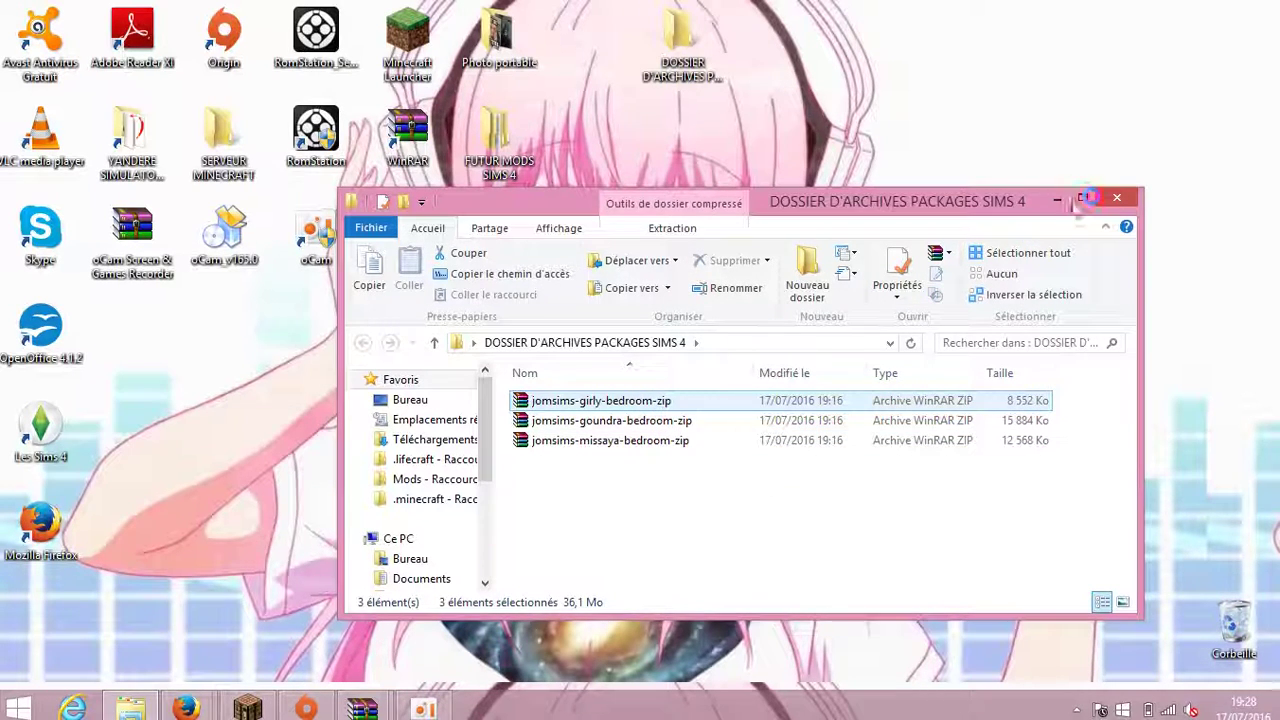
click(1059, 200)
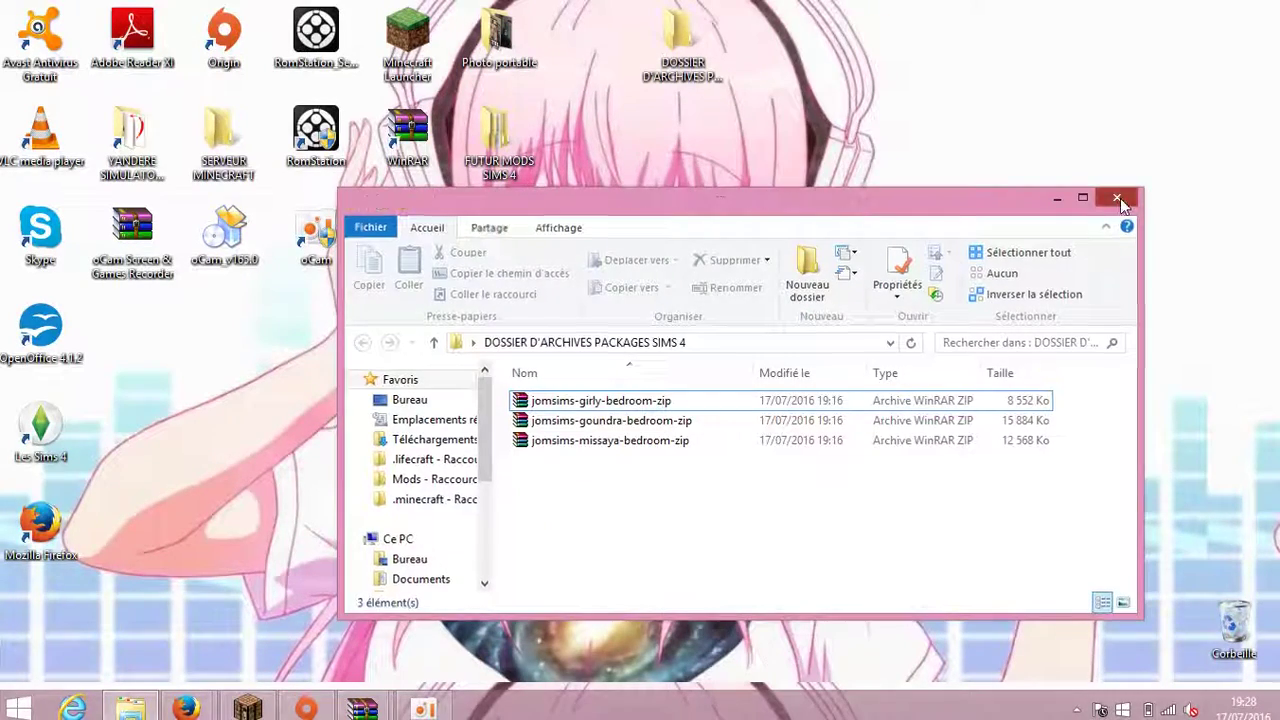
click(1117, 203)
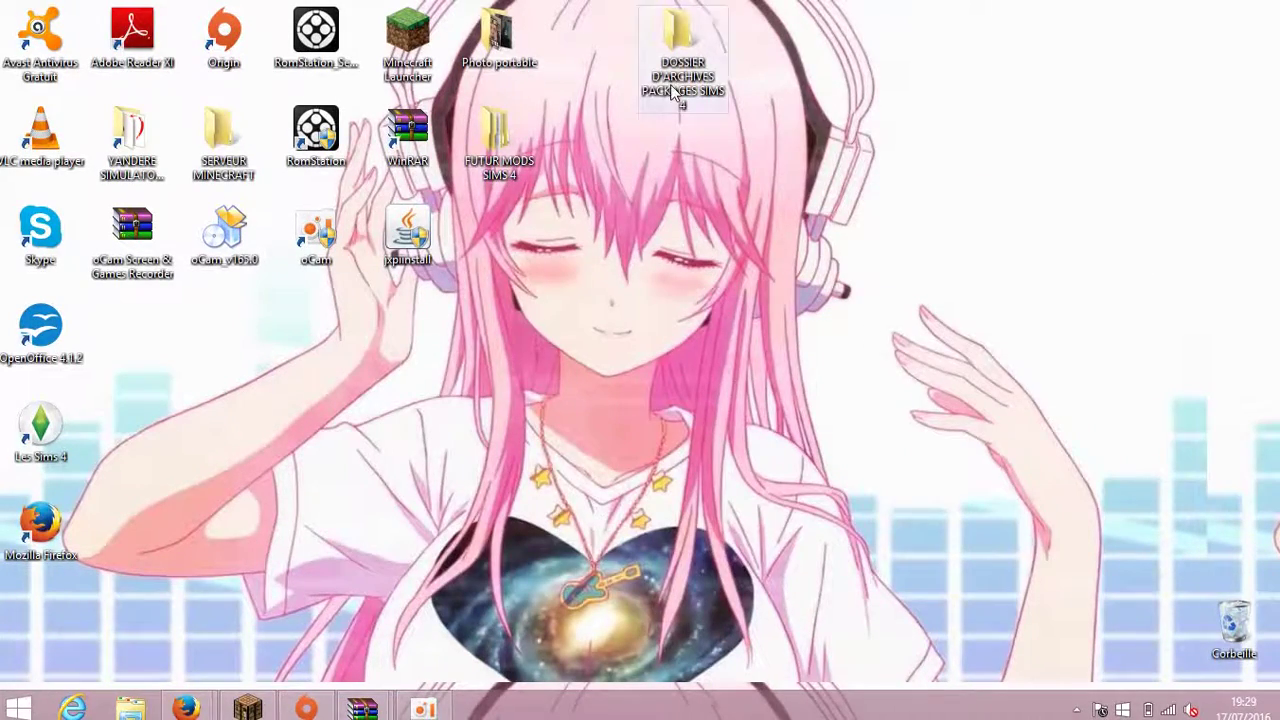
drag(678, 83, 596, 80)
click(649, 224)
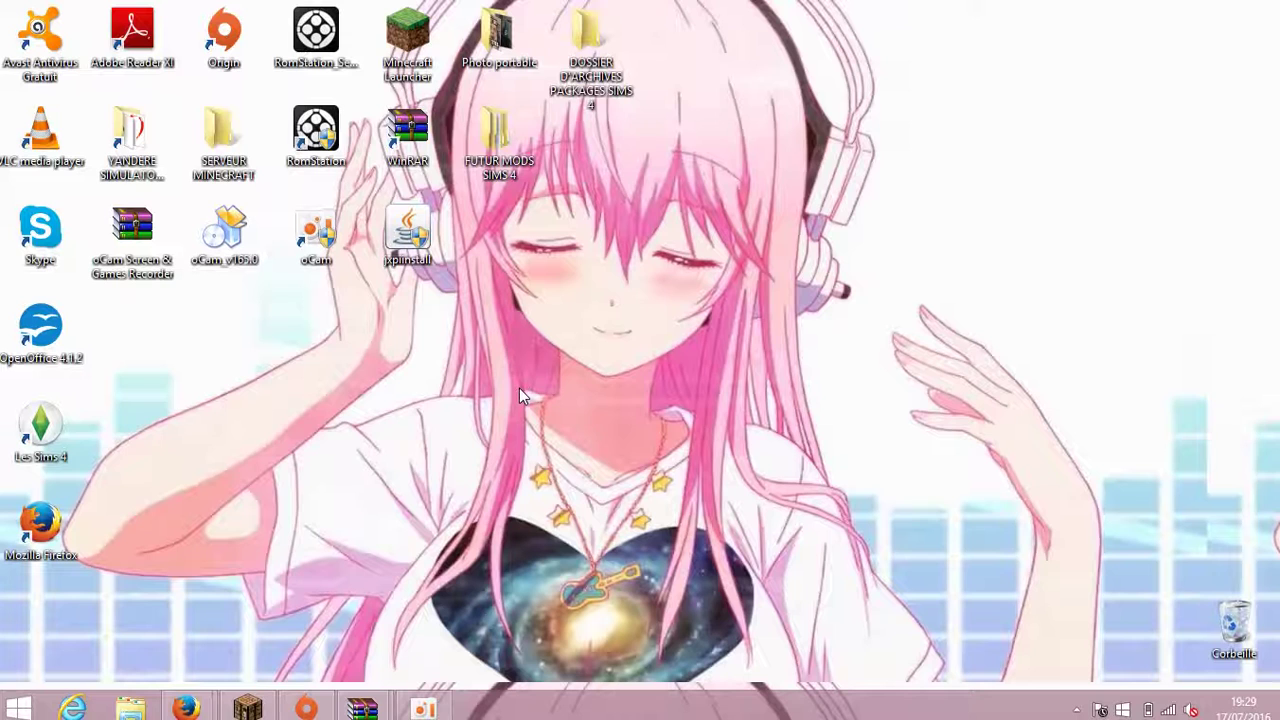
drag(588, 58, 591, 65)
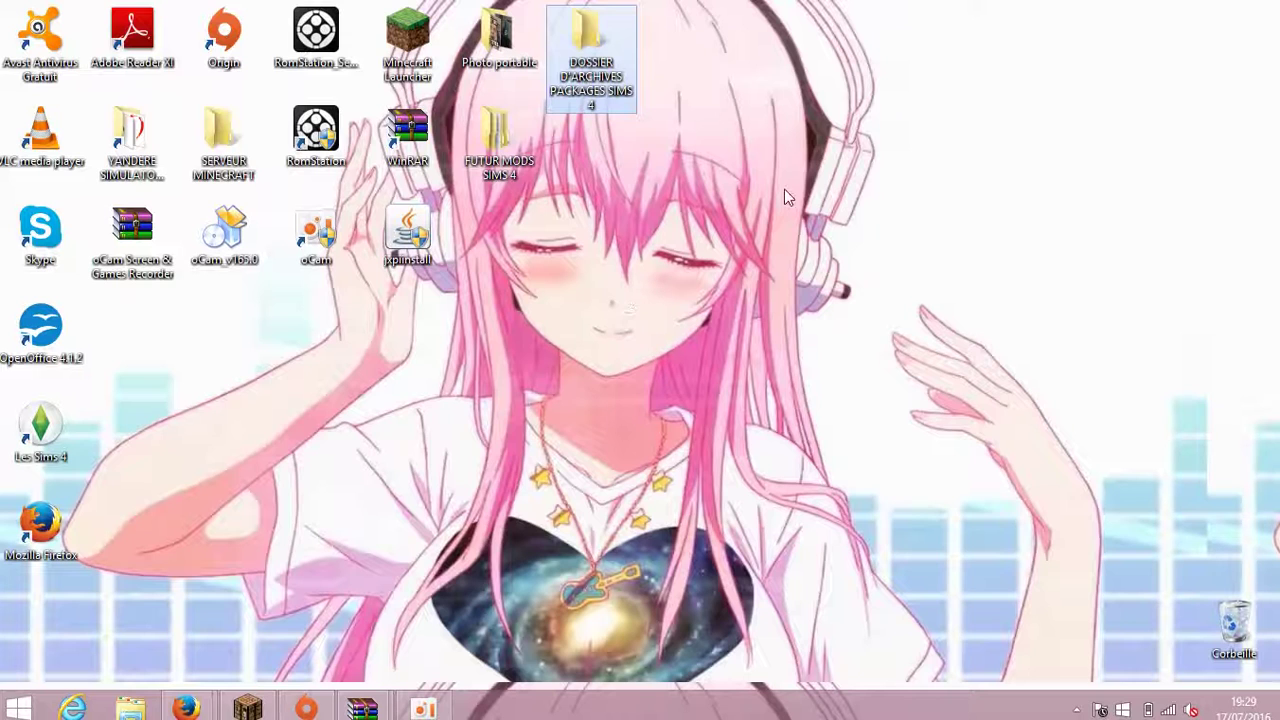
drag(672, 464, 1040, 210)
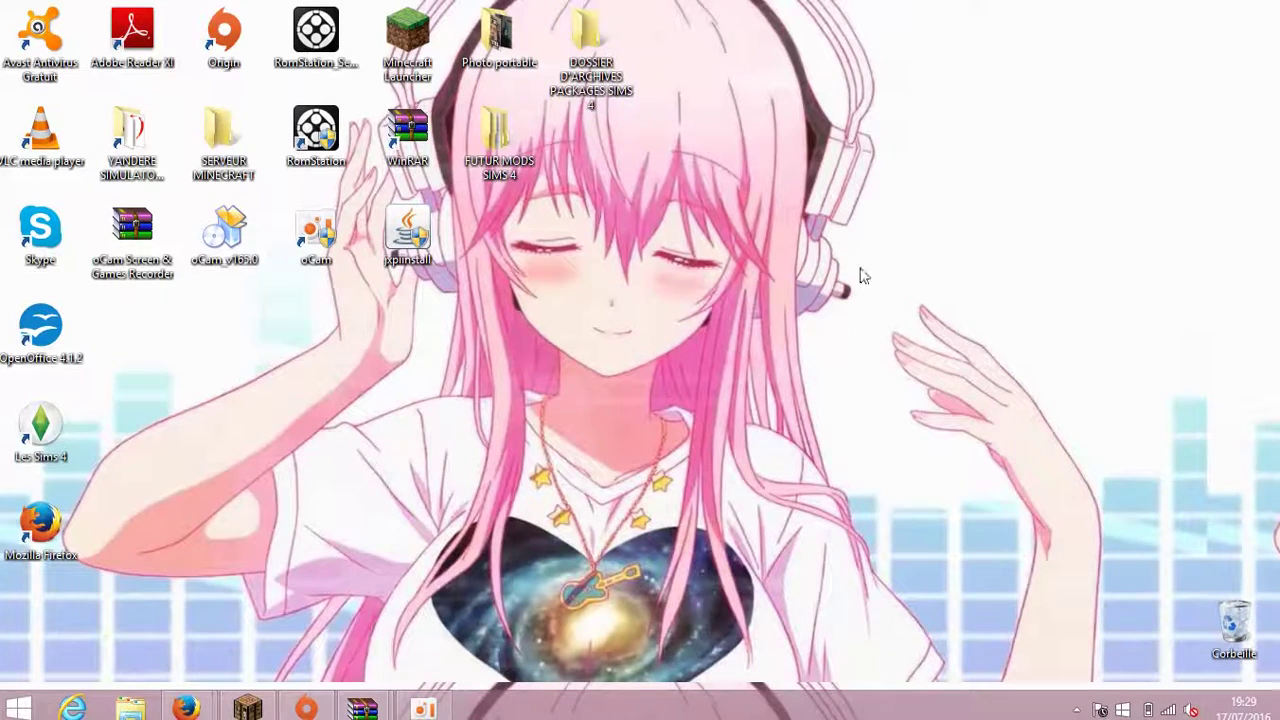
drag(857, 270, 790, 425)
Switch to Firefox and accept the cookie notice at the top of the Jomsims Creations adult bedroom page
mouse_move(208, 710)
click(411, 550)
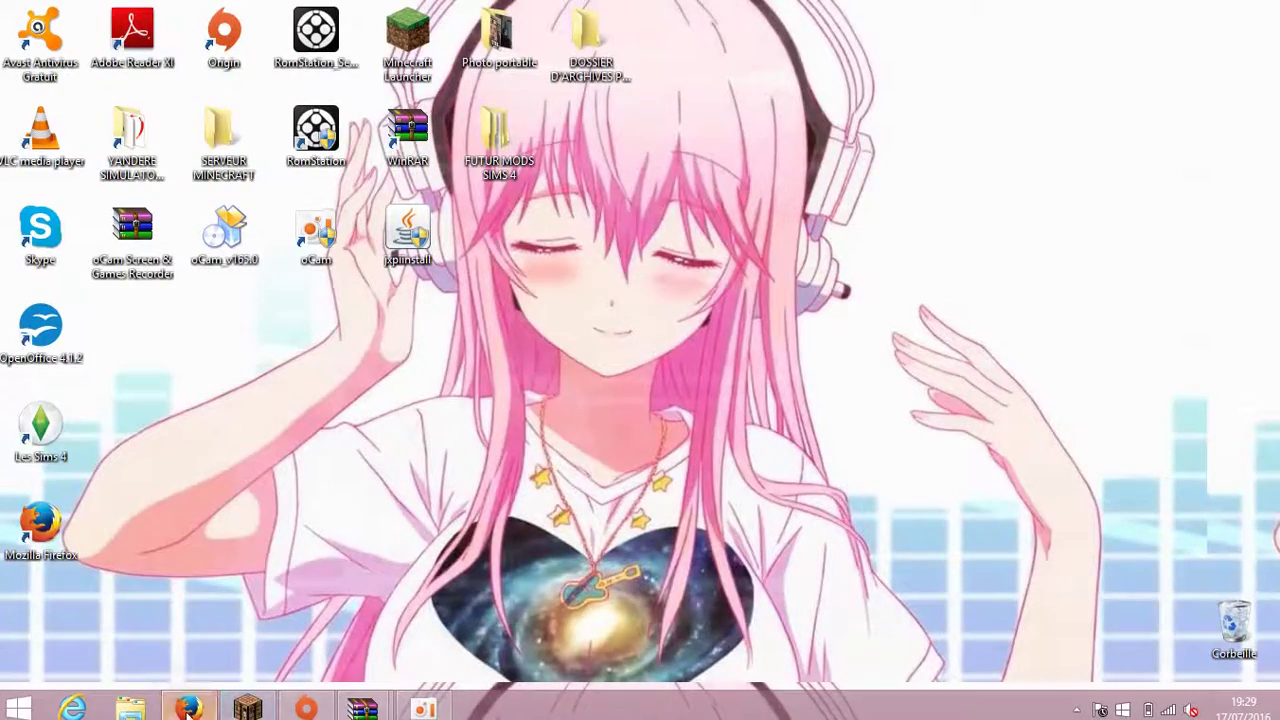
click(189, 708)
scroll(445, 350, up, 4)
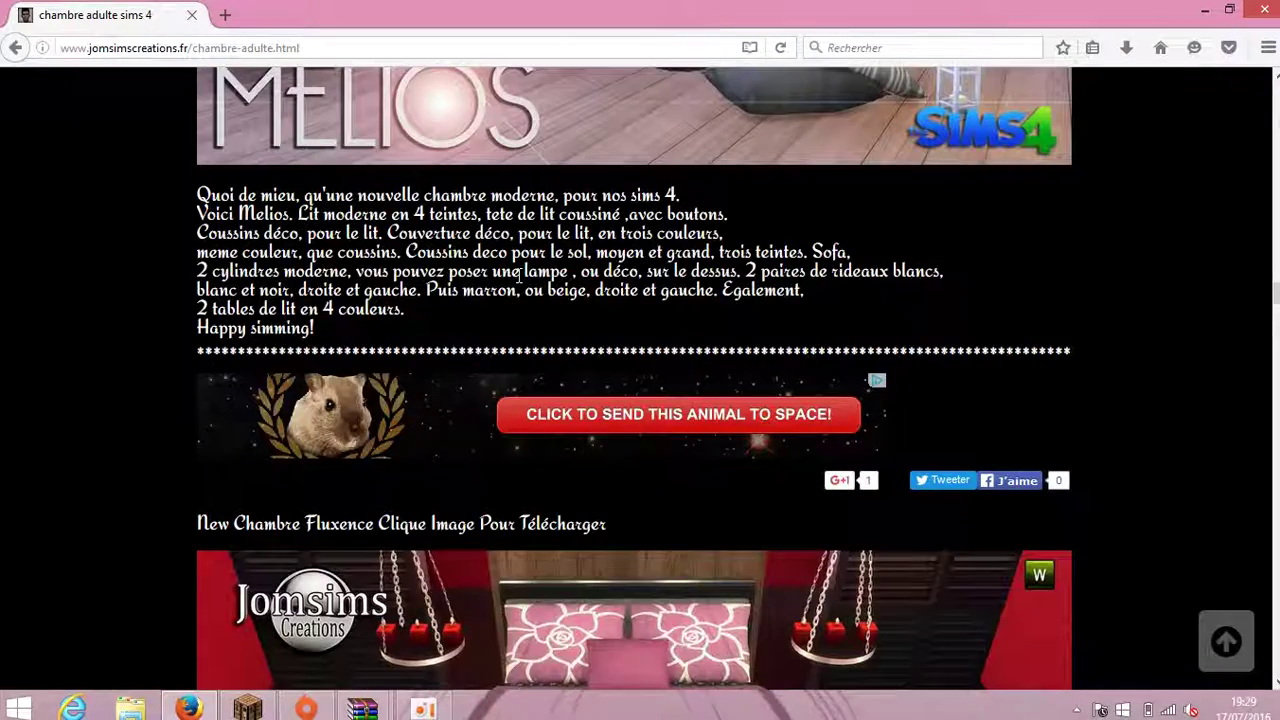
scroll(478, 289, up, 20)
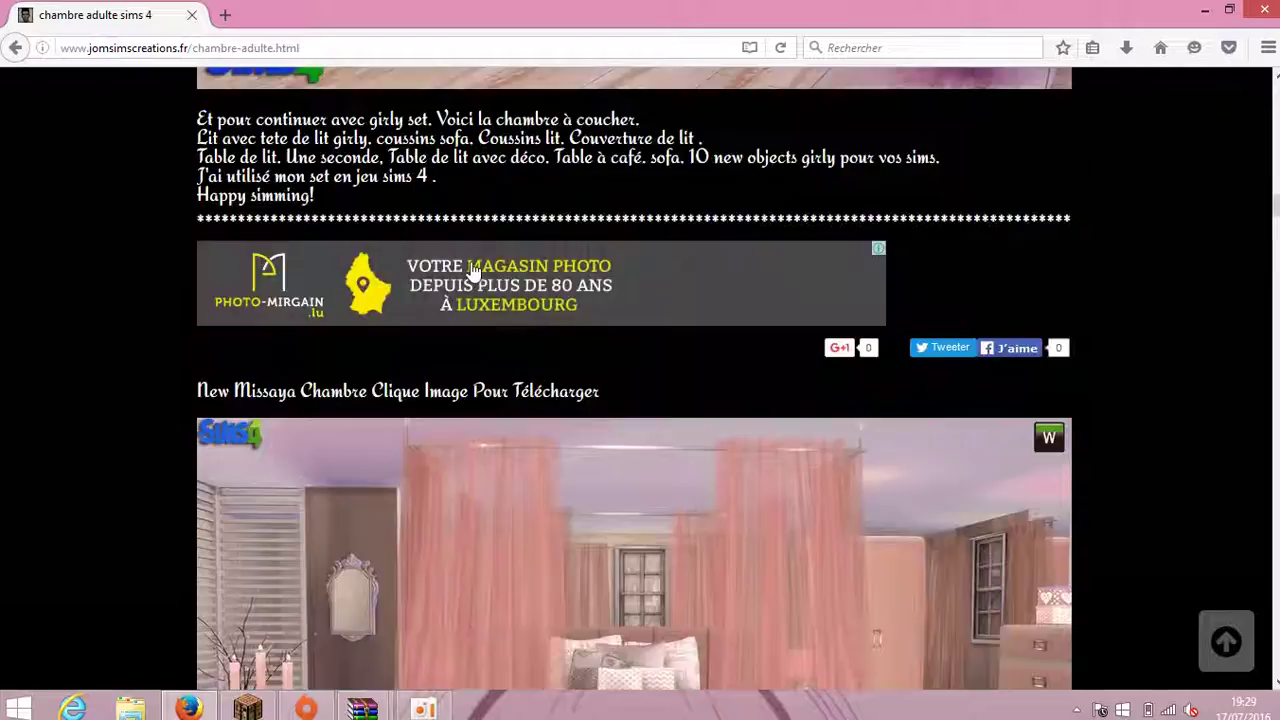
scroll(435, 262, up, 20)
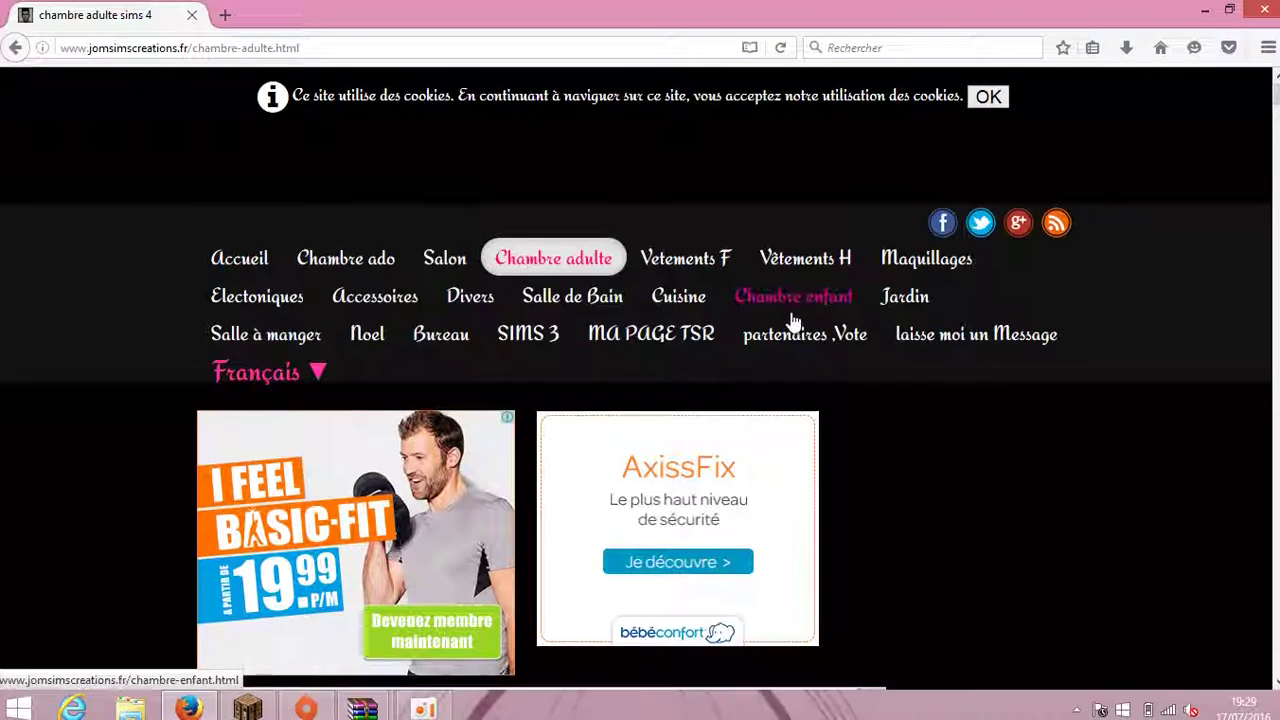
scroll(794, 320, down, 4)
scroll(797, 318, down, 4)
scroll(771, 480, up, 8)
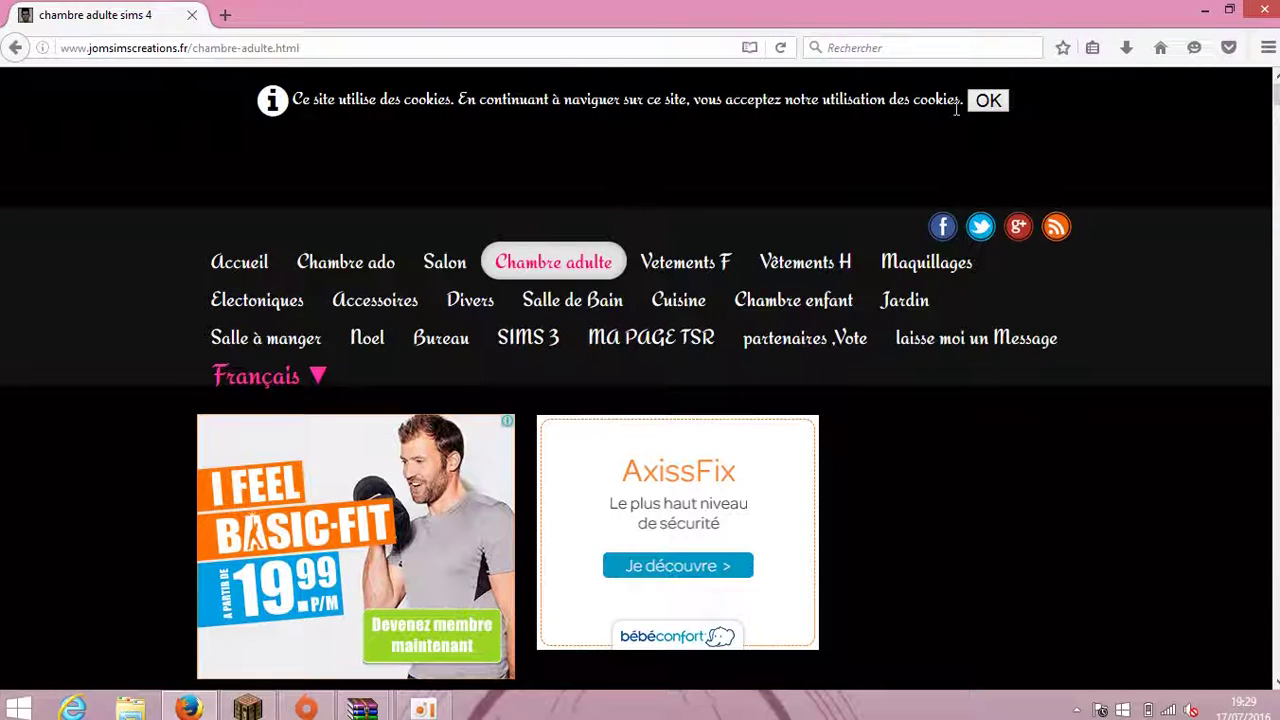
click(988, 100)
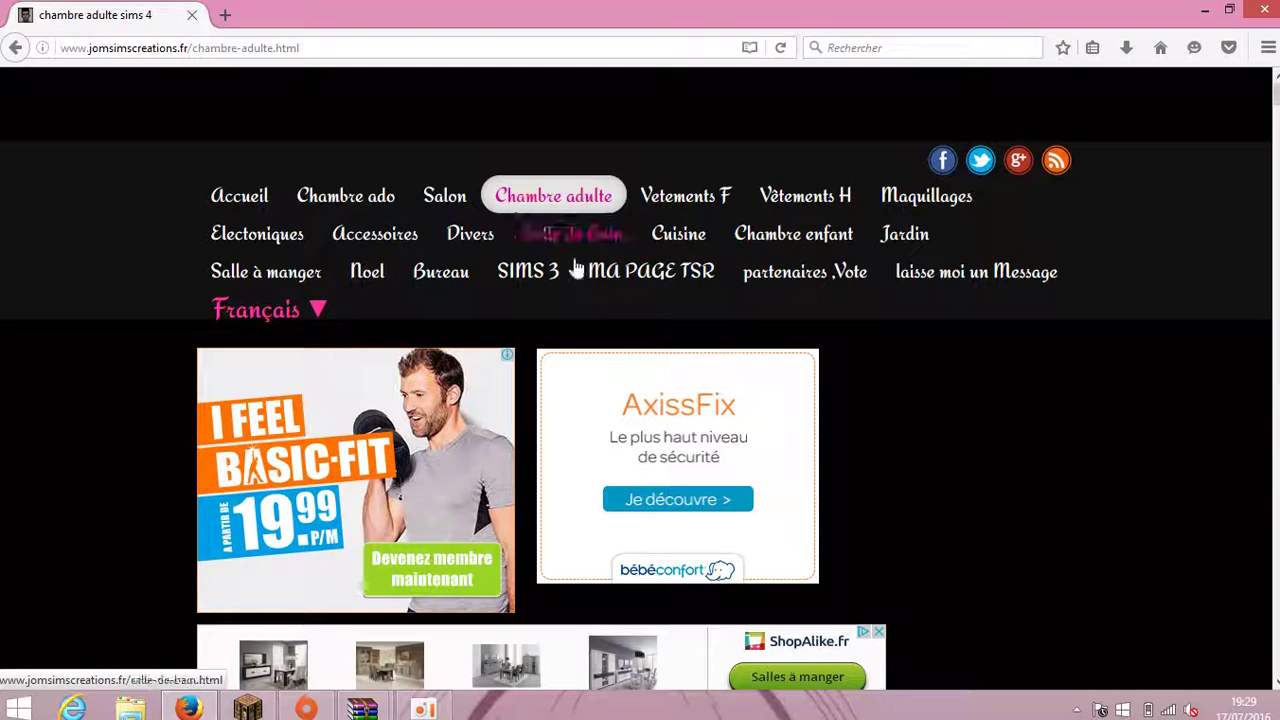
Examine the site's category menu and the downloadable Sims 4 sets on the Chambre adulte page, from Goundra down to Rimada
scroll(622, 286, down, 5)
scroll(622, 288, up, 5)
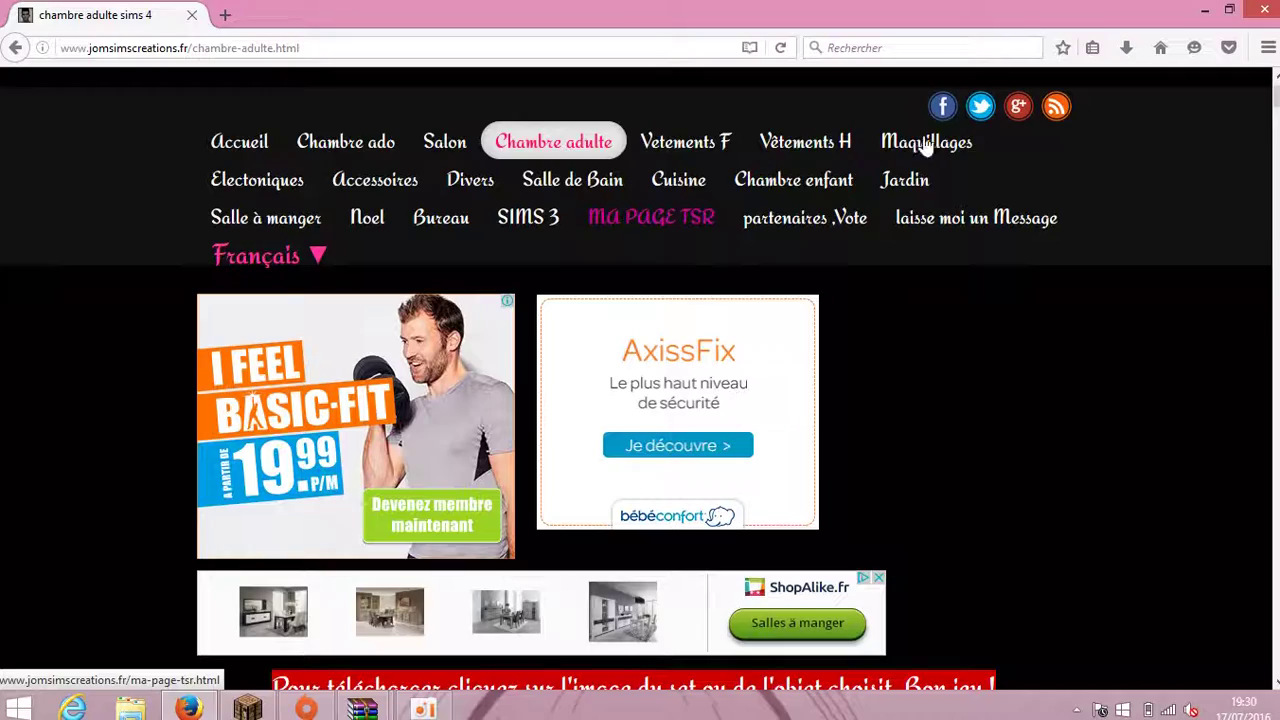
scroll(929, 200, down, 7)
scroll(650, 415, up, 7)
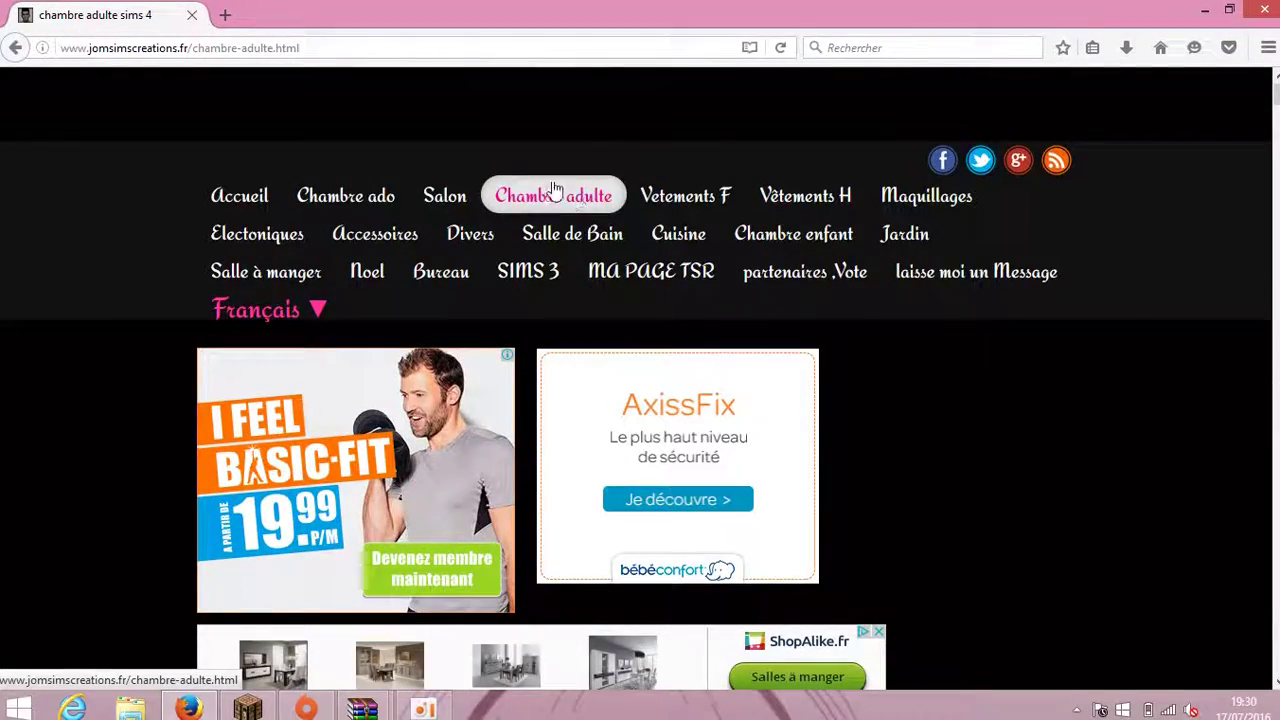
scroll(578, 200, down, 7)
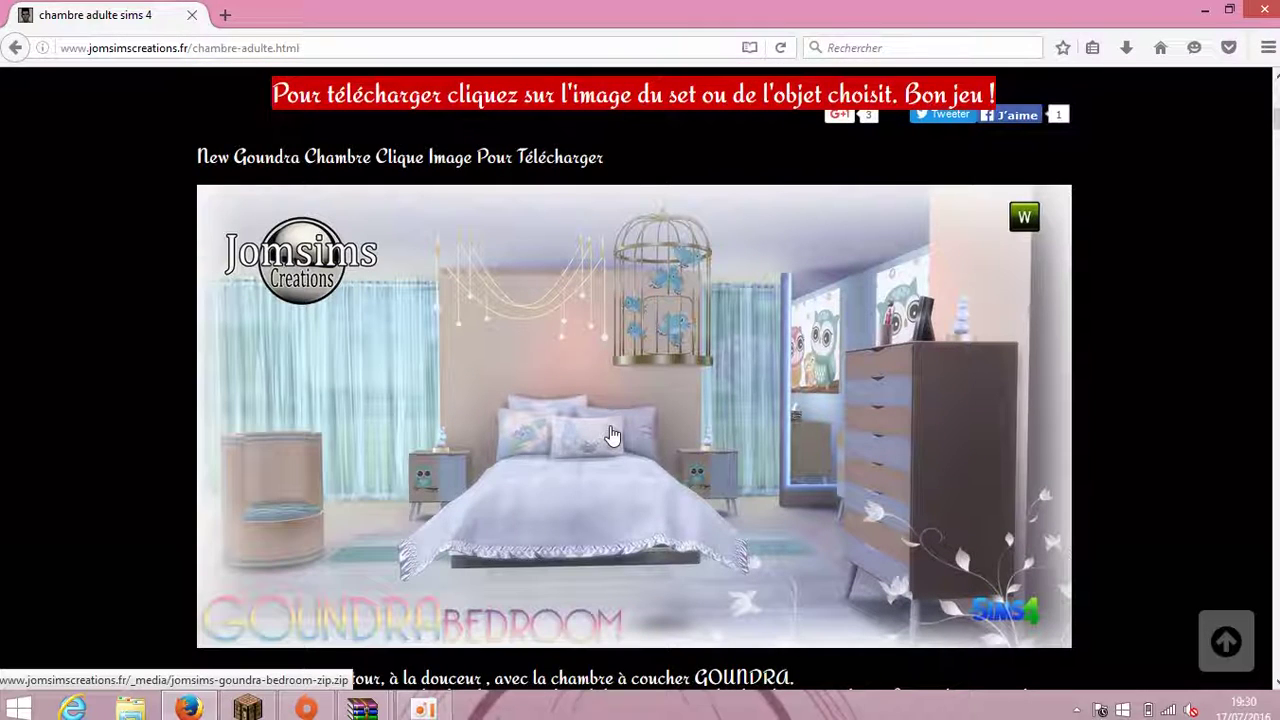
scroll(731, 312, down, 12)
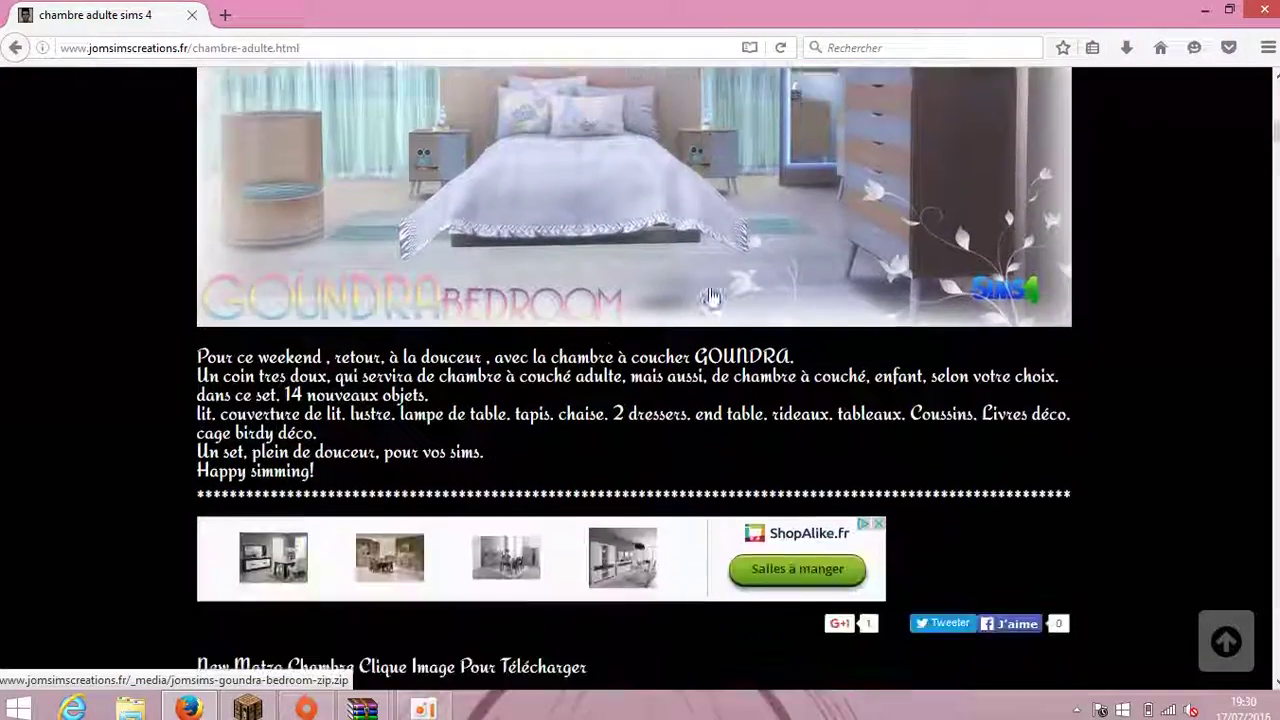
scroll(712, 298, down, 7)
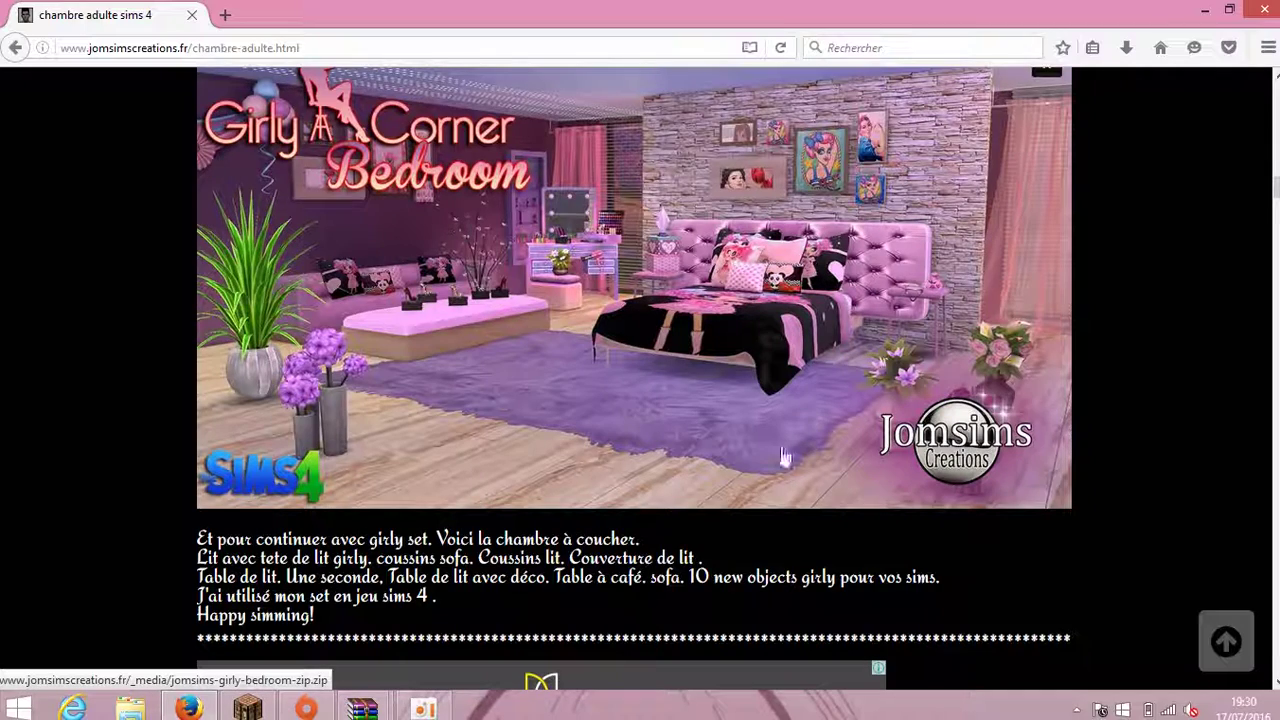
scroll(840, 405, down, 8)
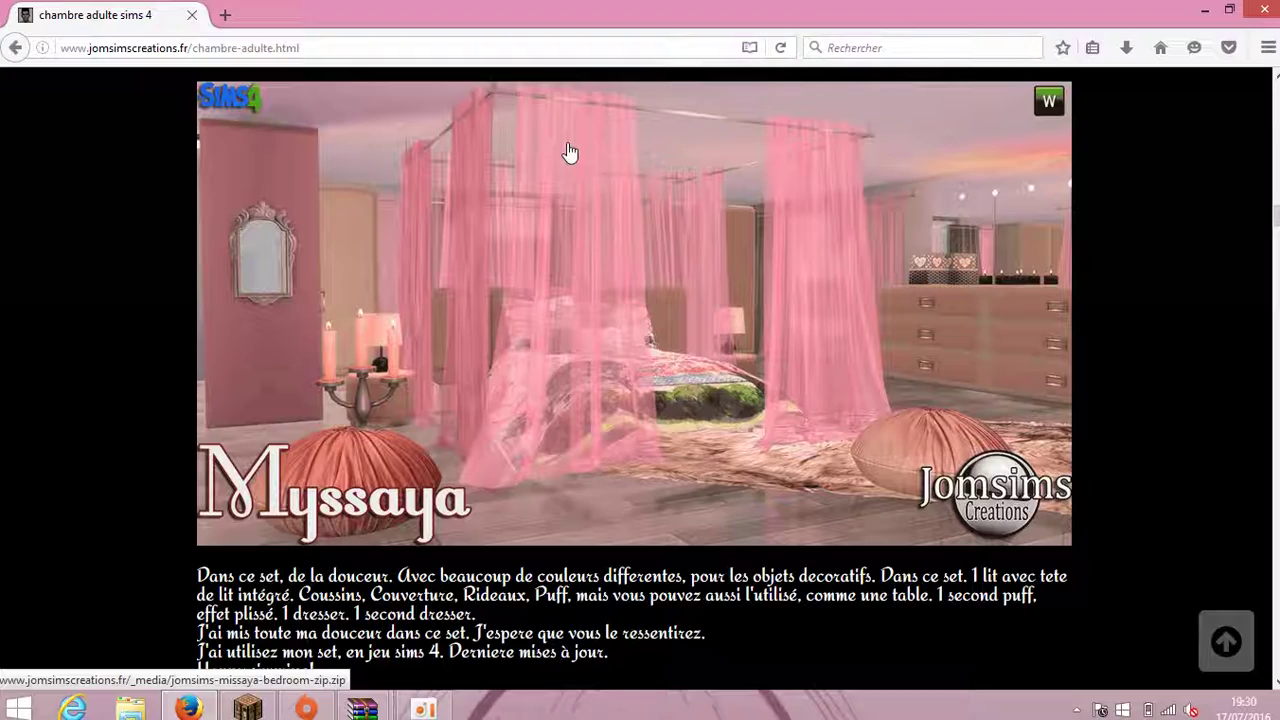
scroll(570, 155, down, 3)
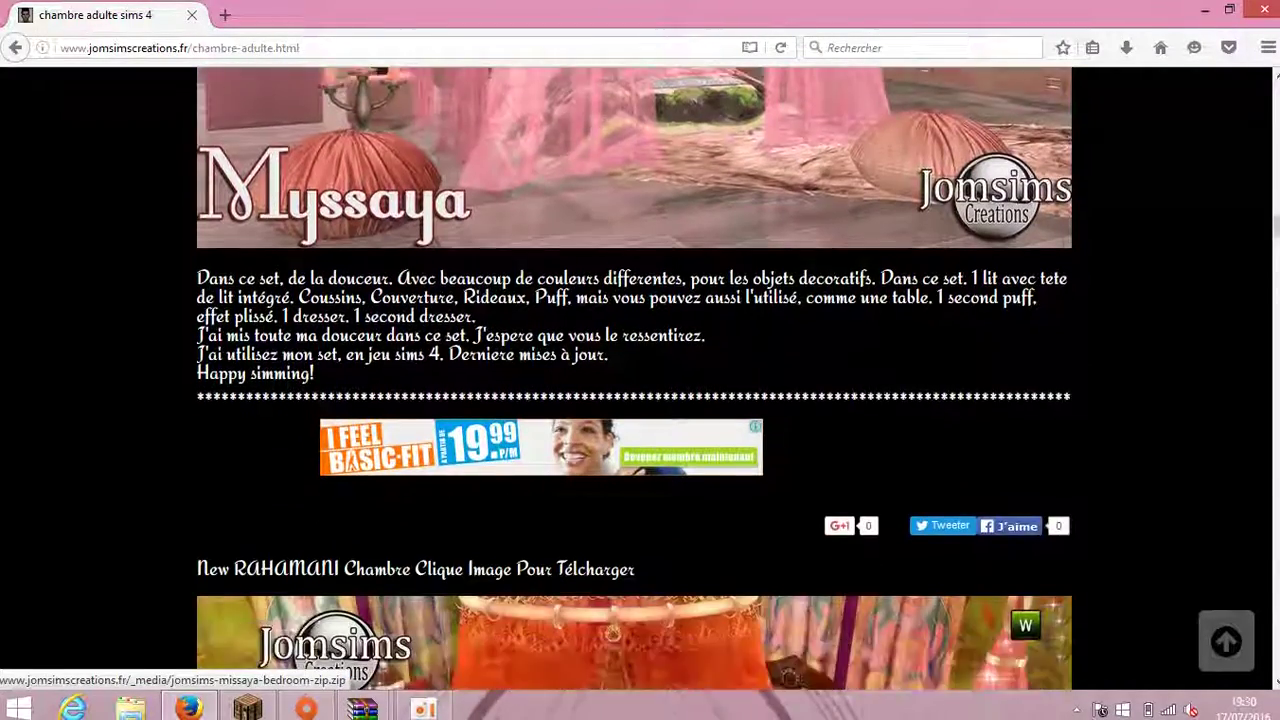
scroll(570, 160, down, 4)
scroll(575, 180, down, 1)
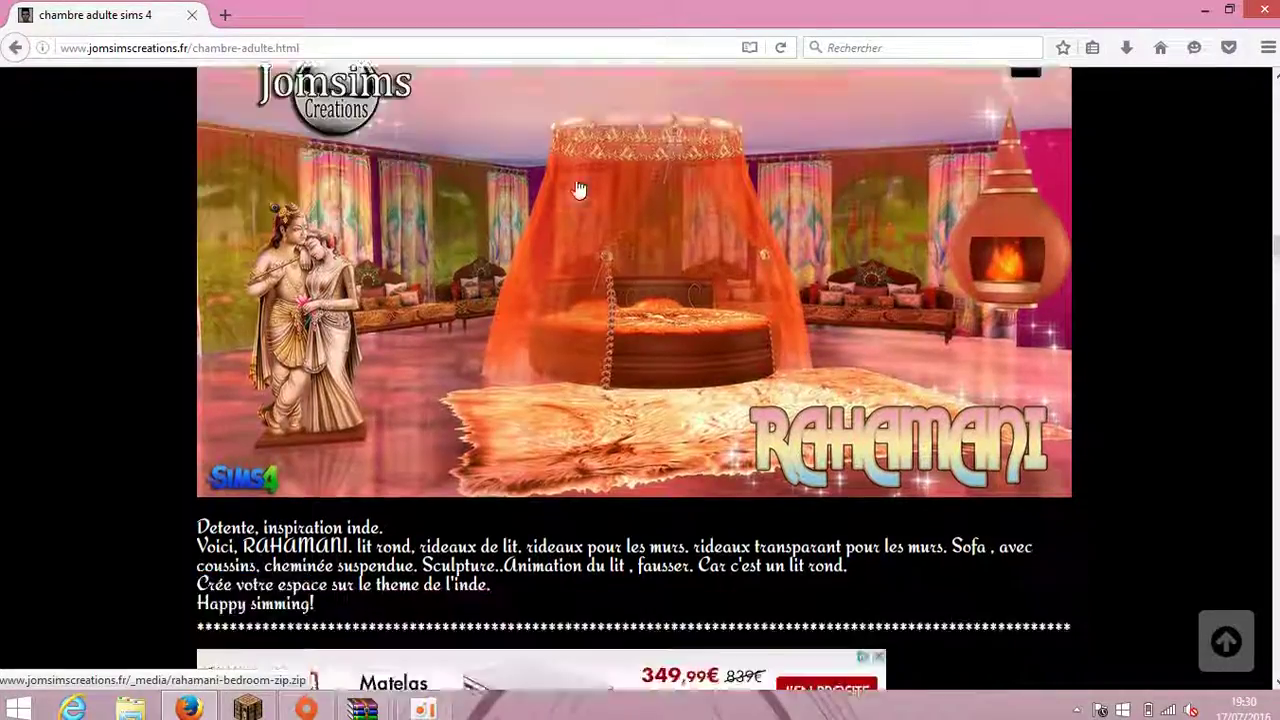
scroll(580, 192, down, 4)
scroll(580, 195, down, 2)
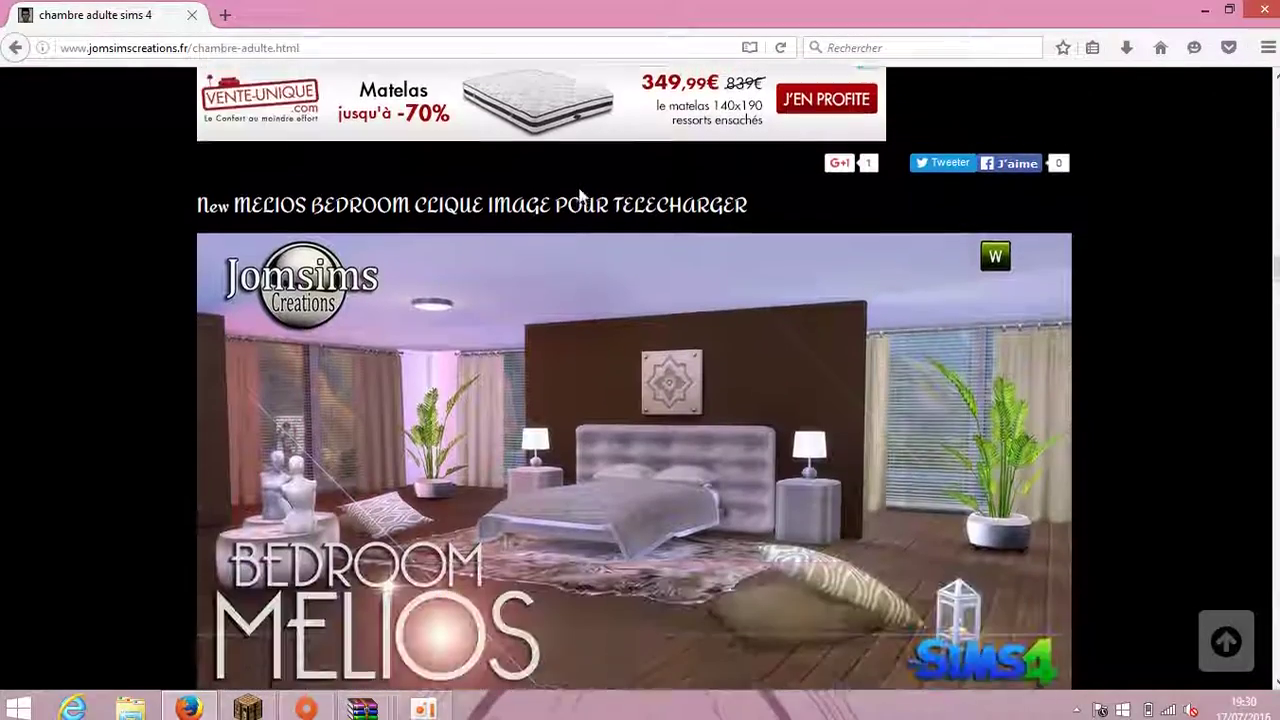
scroll(580, 197, down, 1)
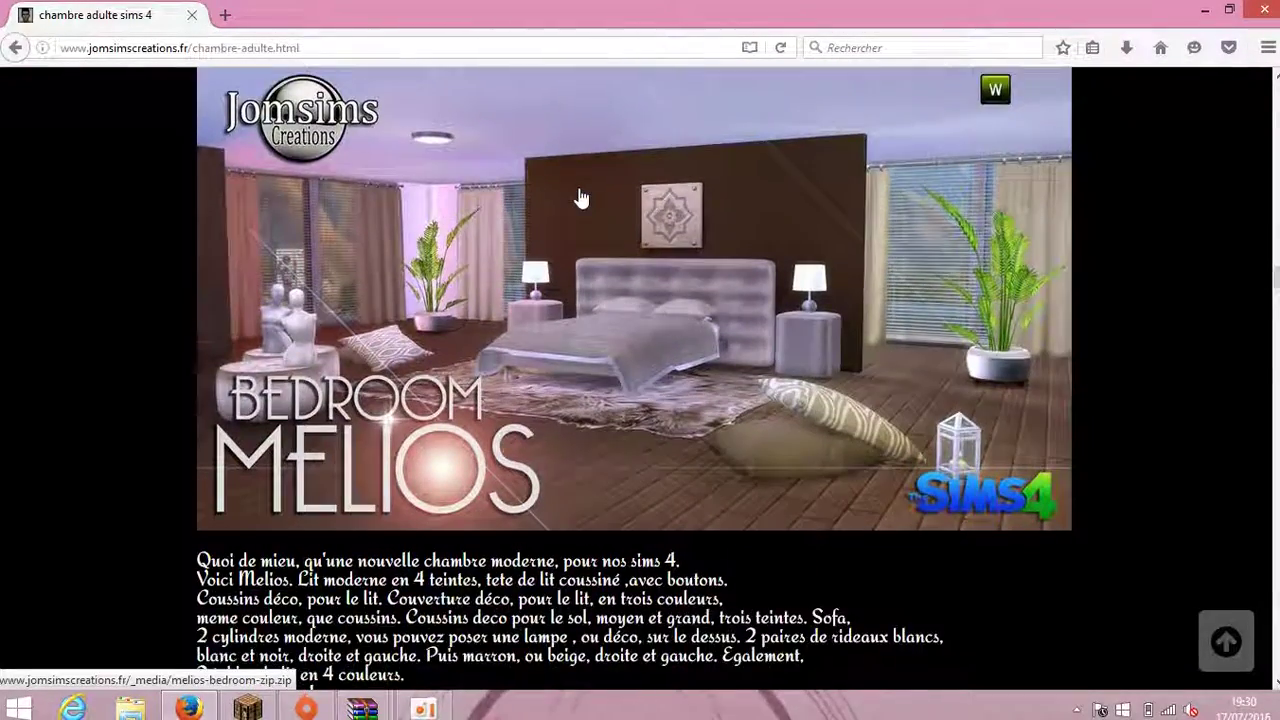
scroll(580, 197, down, 7)
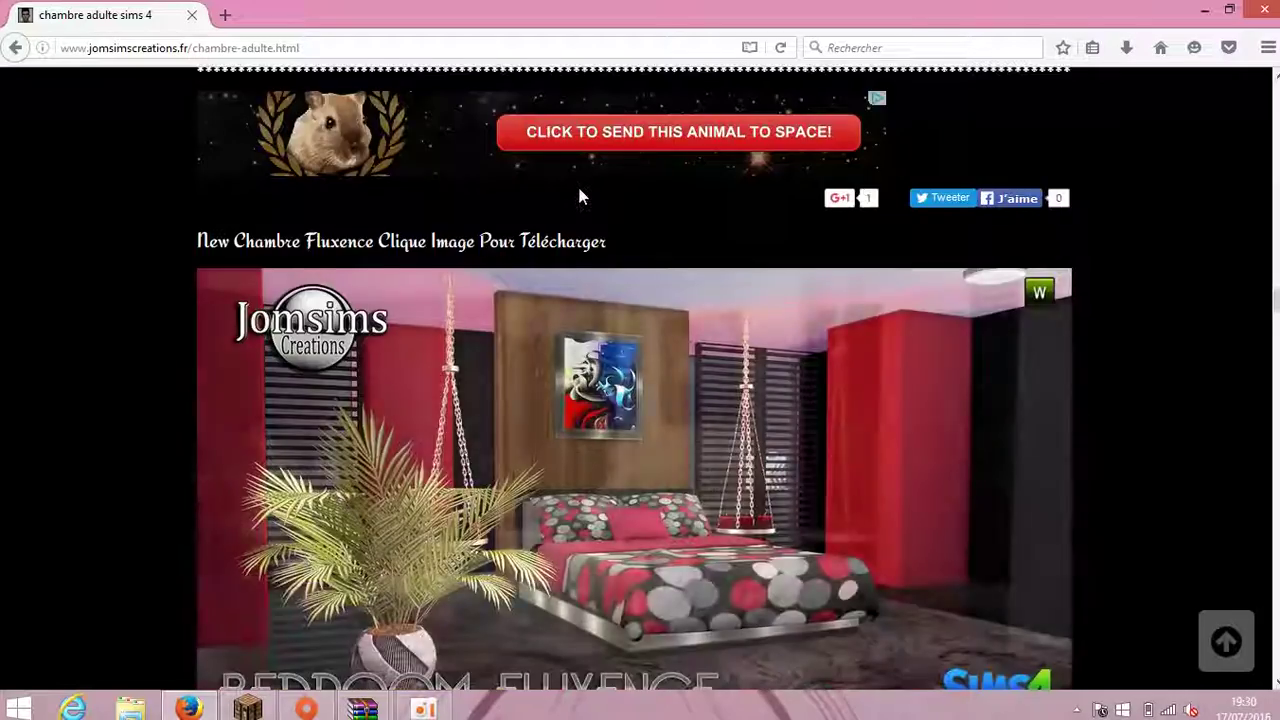
scroll(580, 197, down, 8)
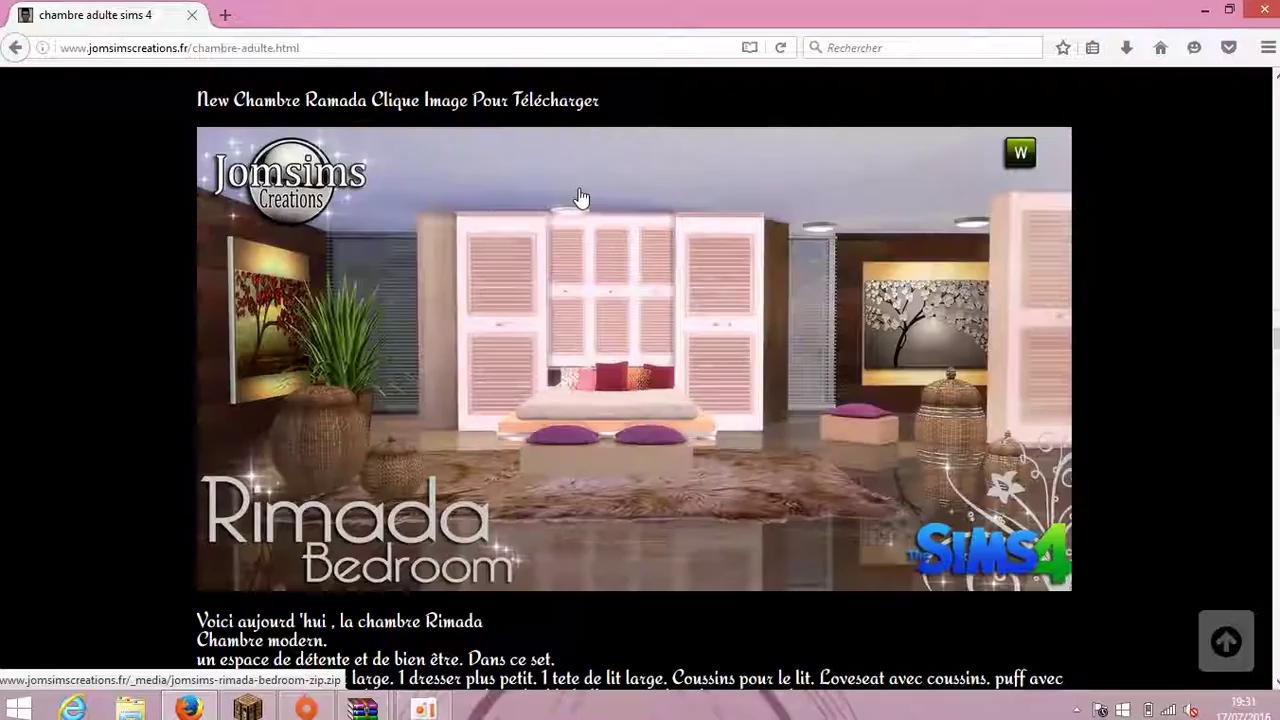
Download the Inspiration ZARA HOME bedroom archive, opening it with WinRAR archiver, and check the download's progress
scroll(580, 197, down, 8)
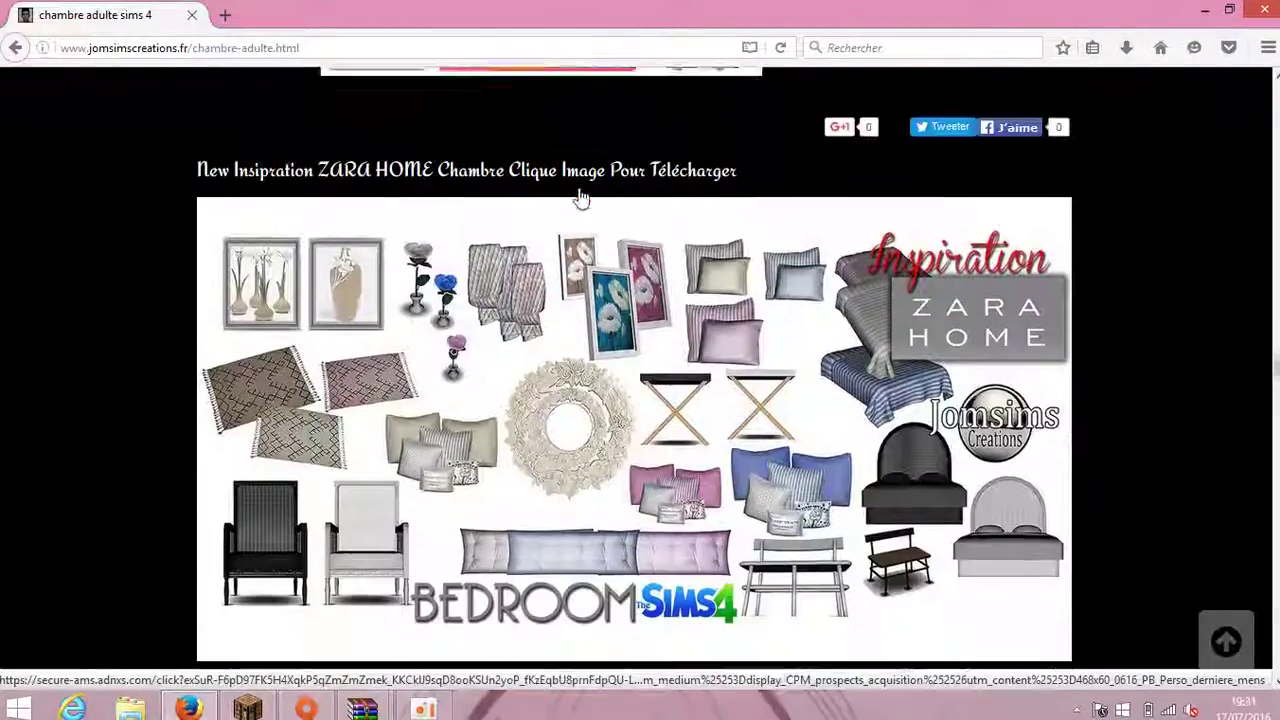
scroll(580, 197, down, 4)
scroll(580, 197, up, 2)
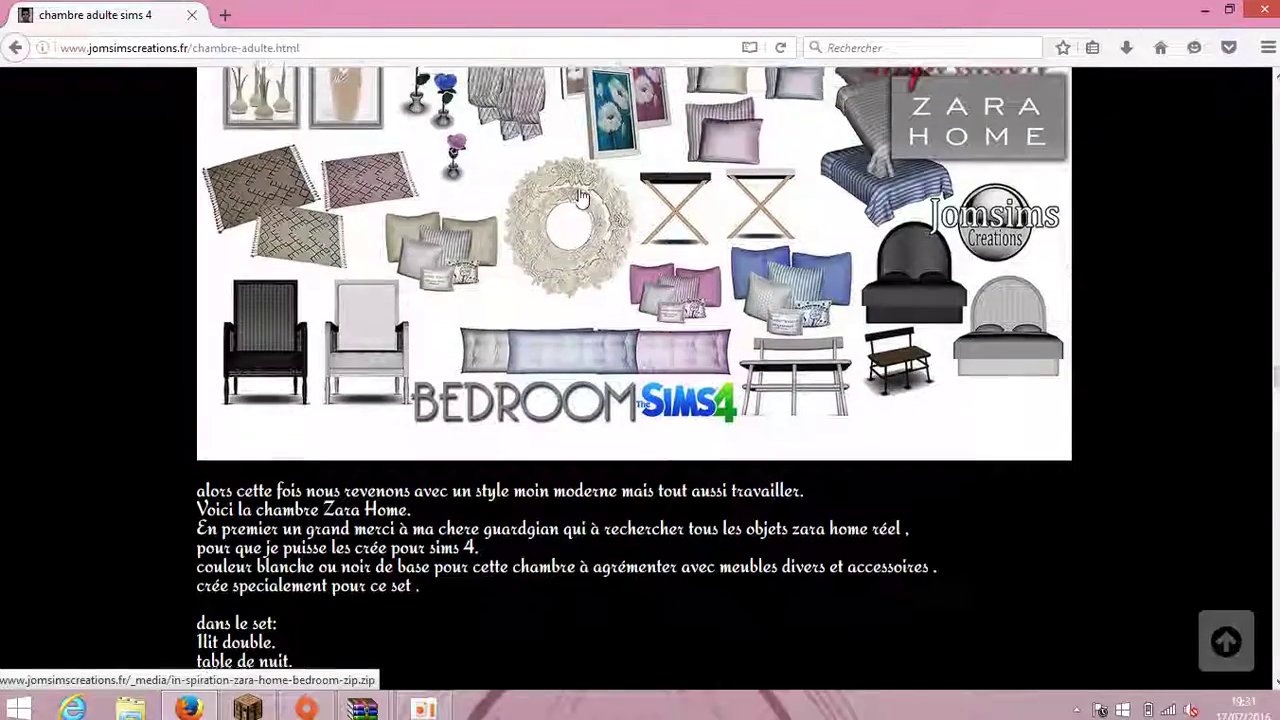
scroll(993, 347, down, 1)
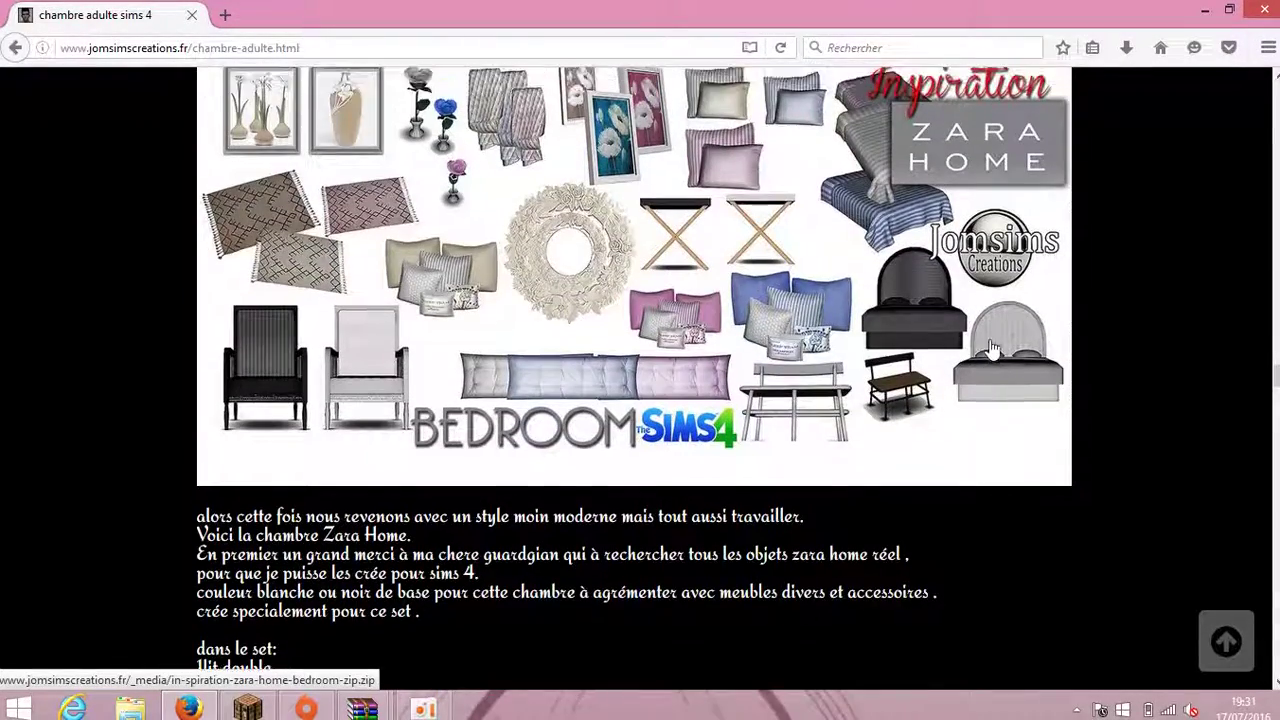
scroll(930, 355, up, 2)
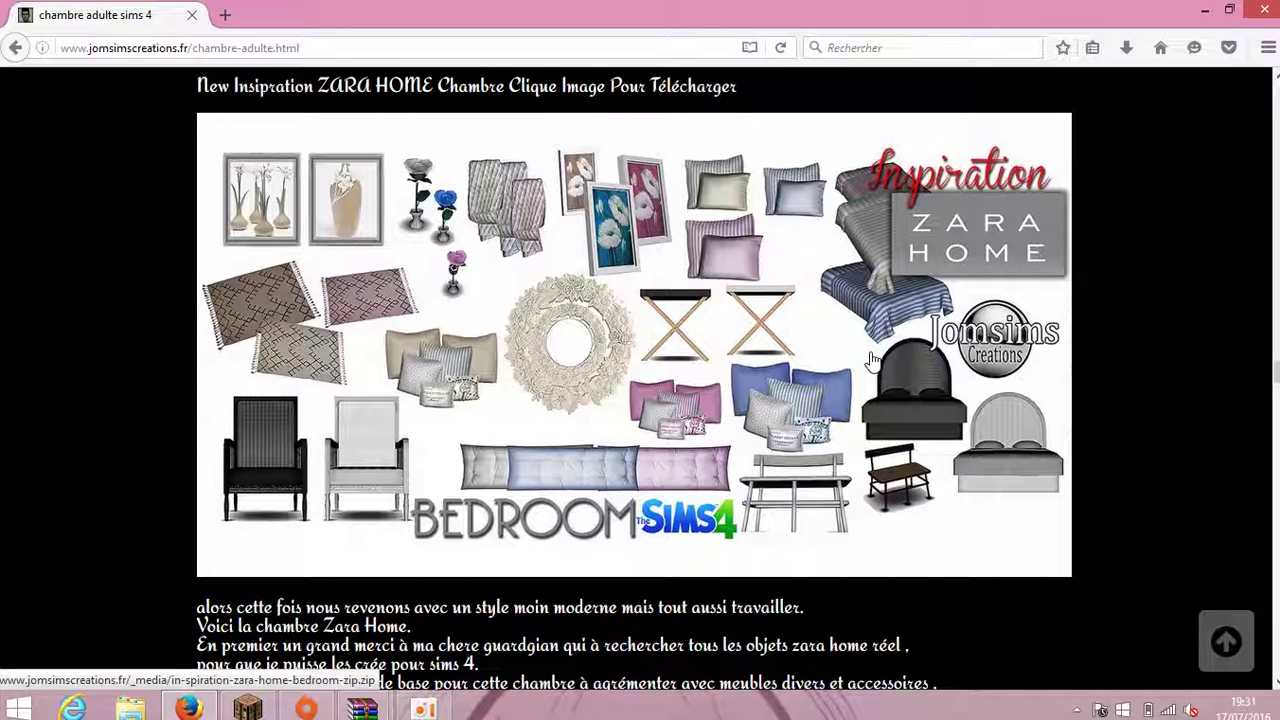
click(617, 382)
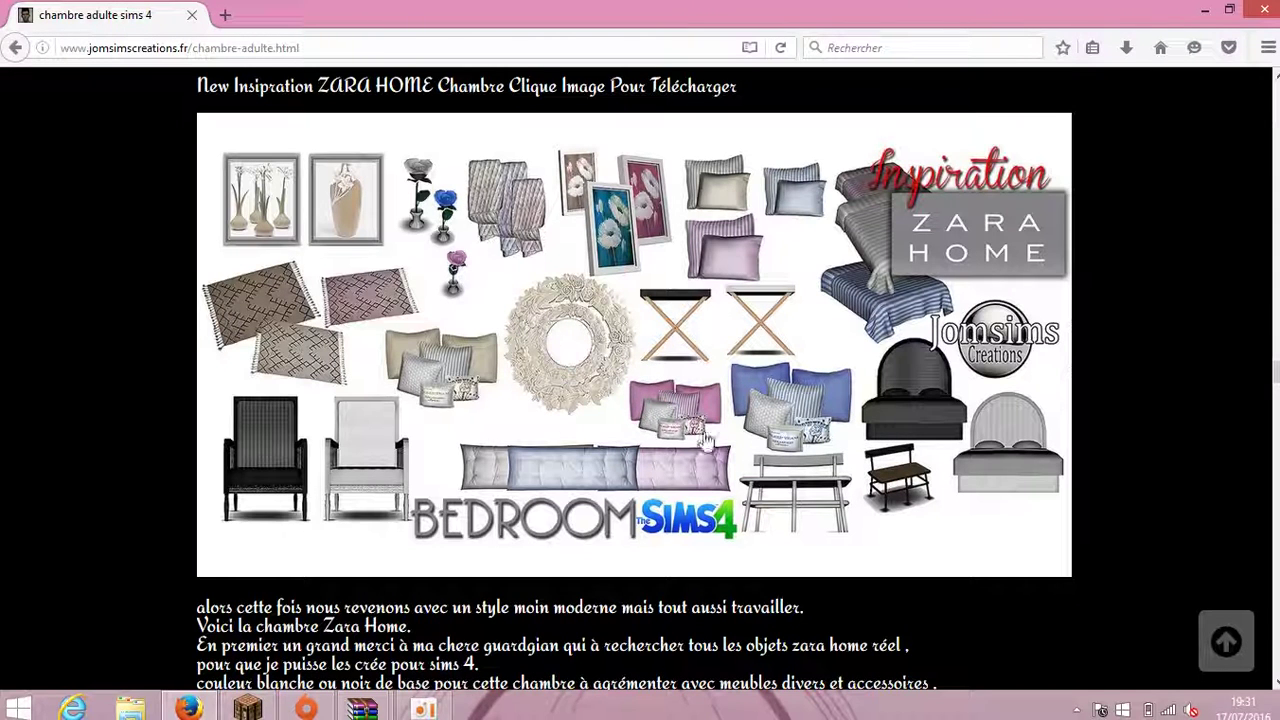
click(655, 398)
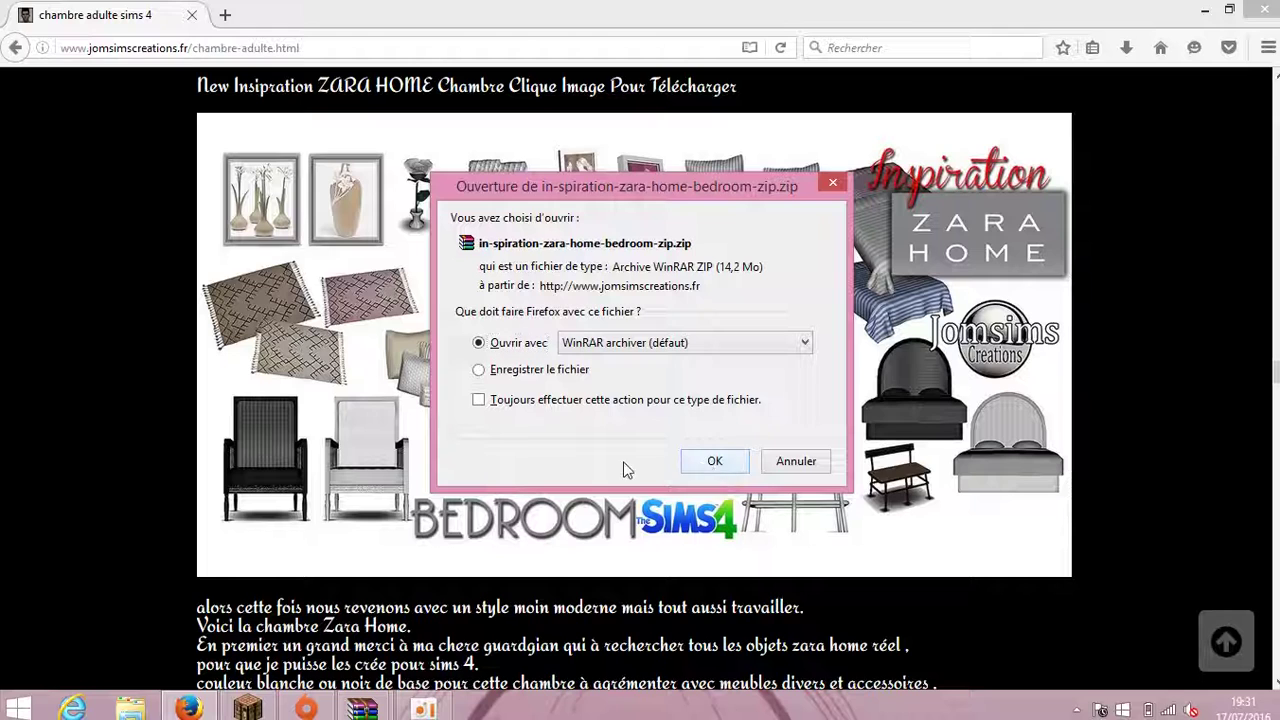
click(715, 461)
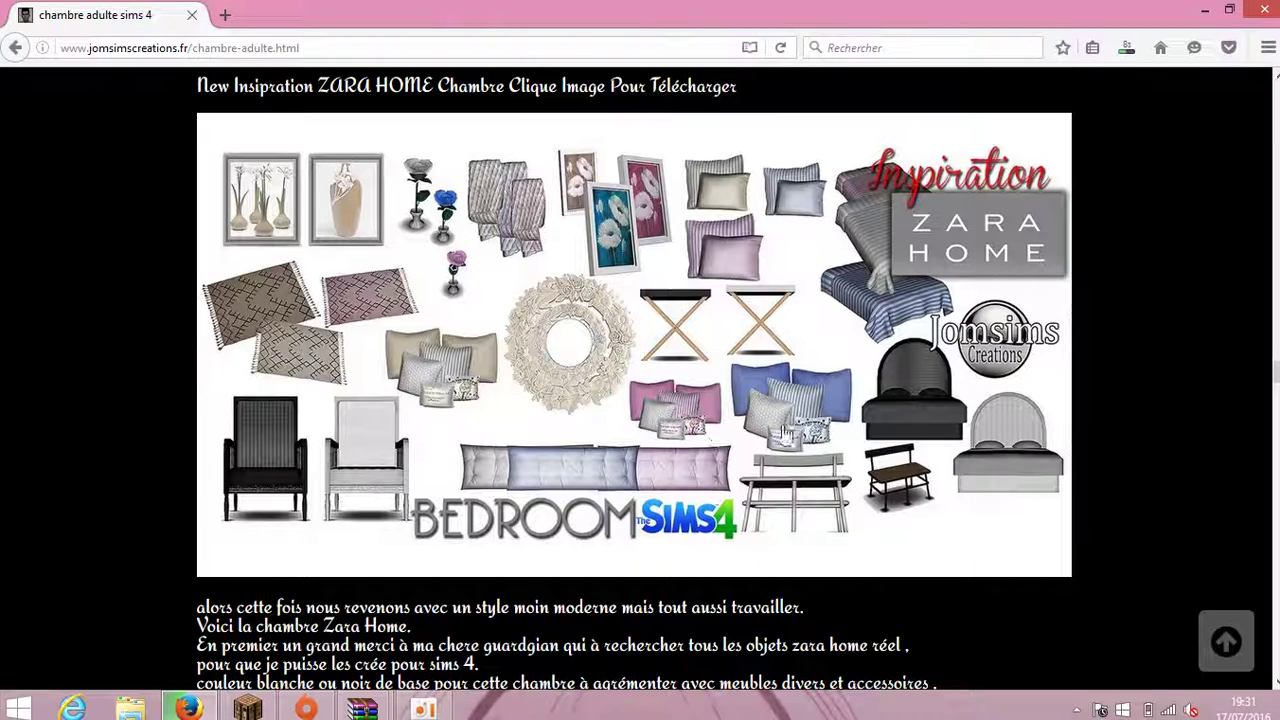
click(1127, 50)
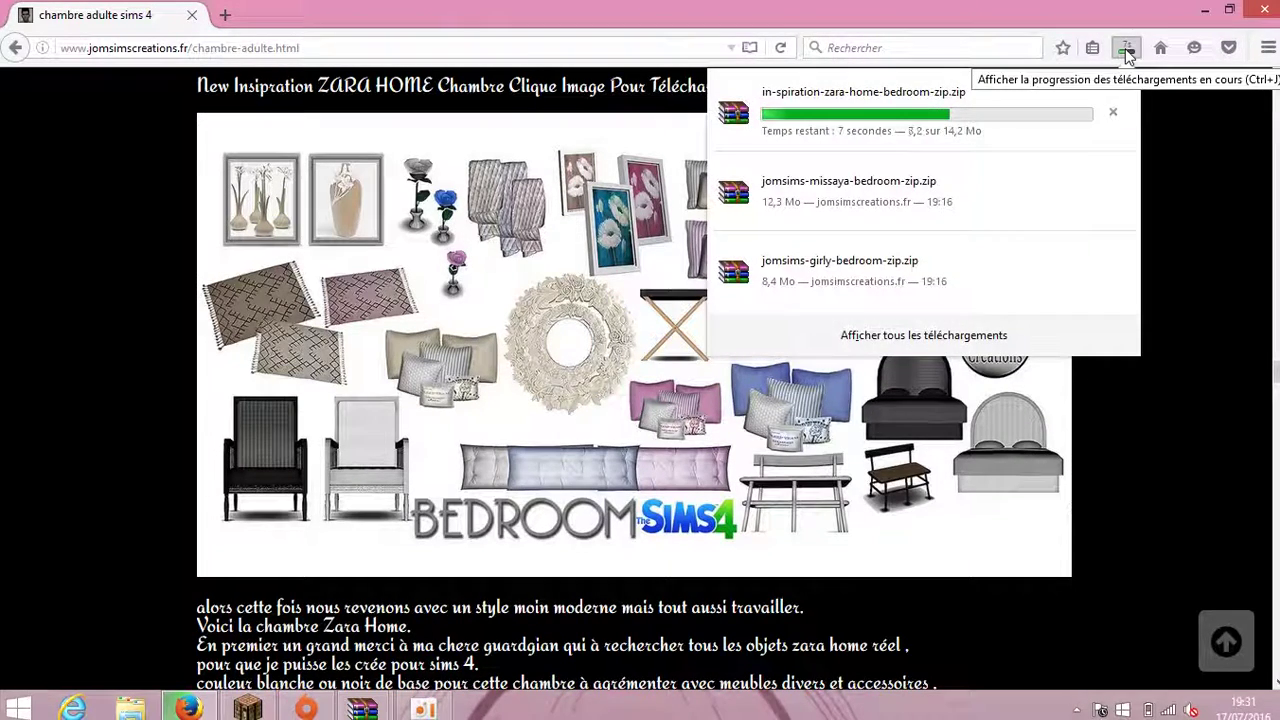
click(677, 327)
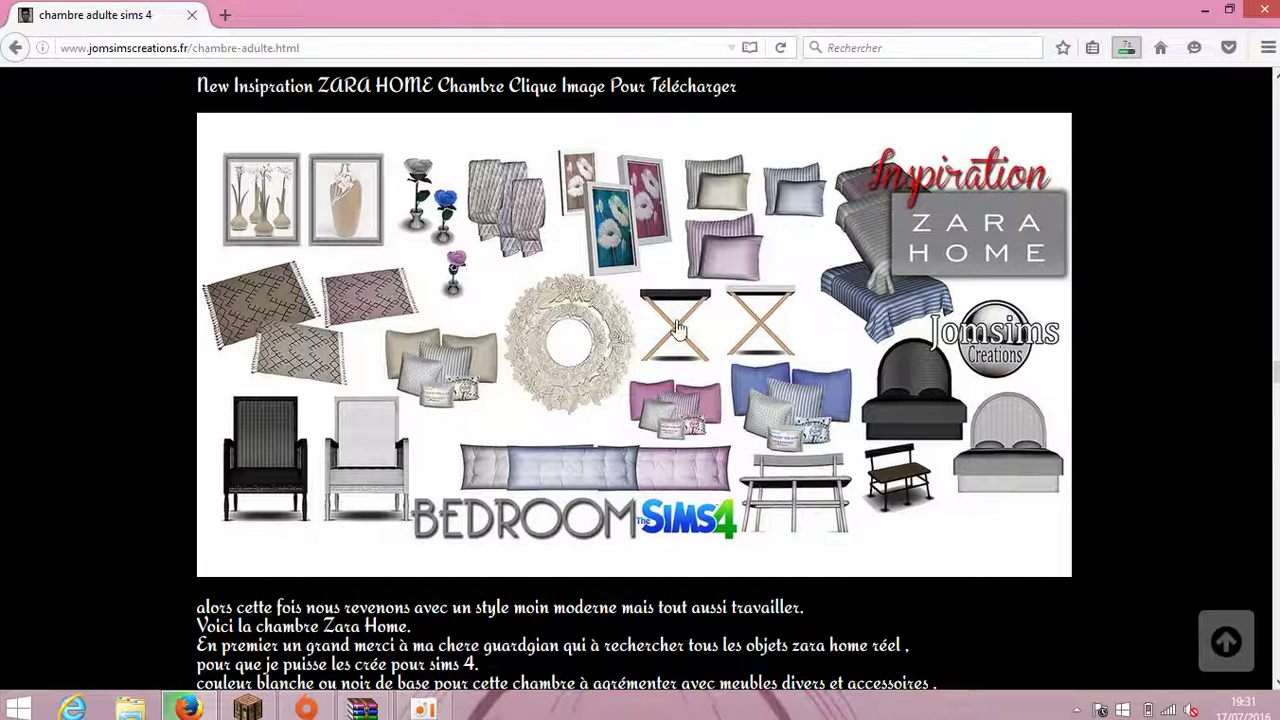
Examine the remaining downloadable sets on the Chambre adulte page, from DILGANCE through Simple Bloc, AZOURA, Moonstruck and Modern Sens to New Envy
scroll(640, 294, down, 5)
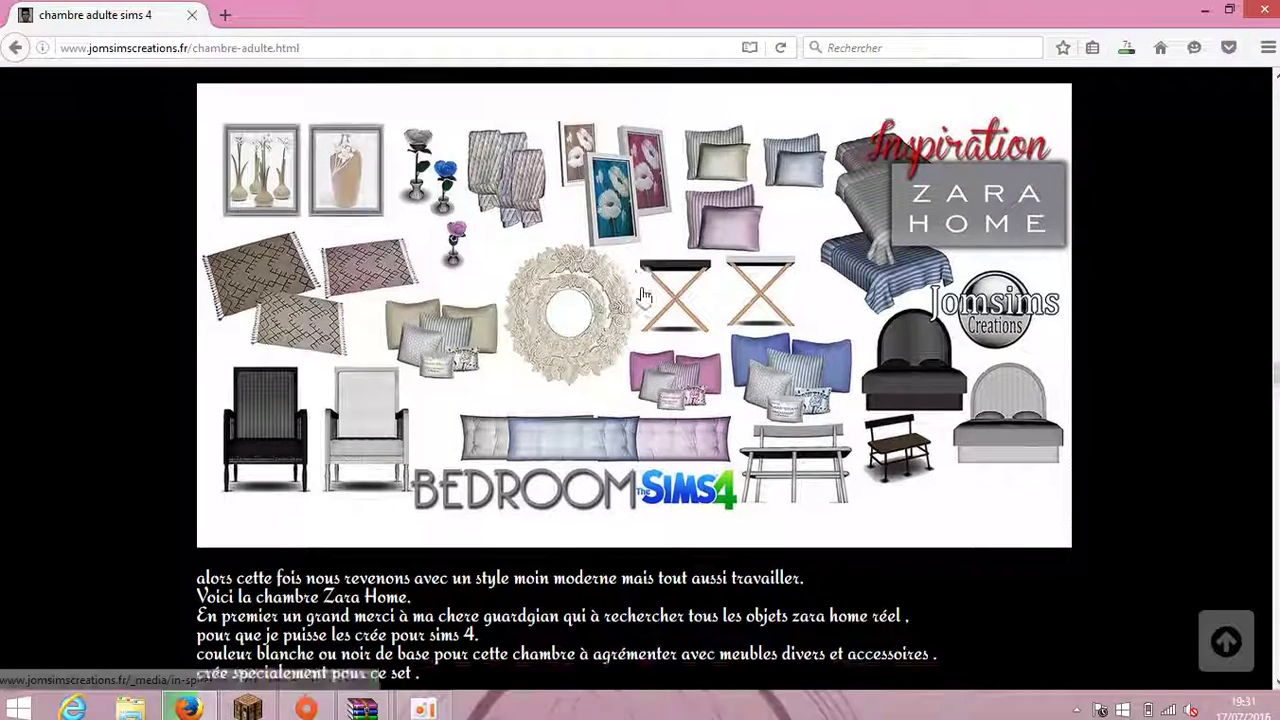
scroll(640, 294, down, 1)
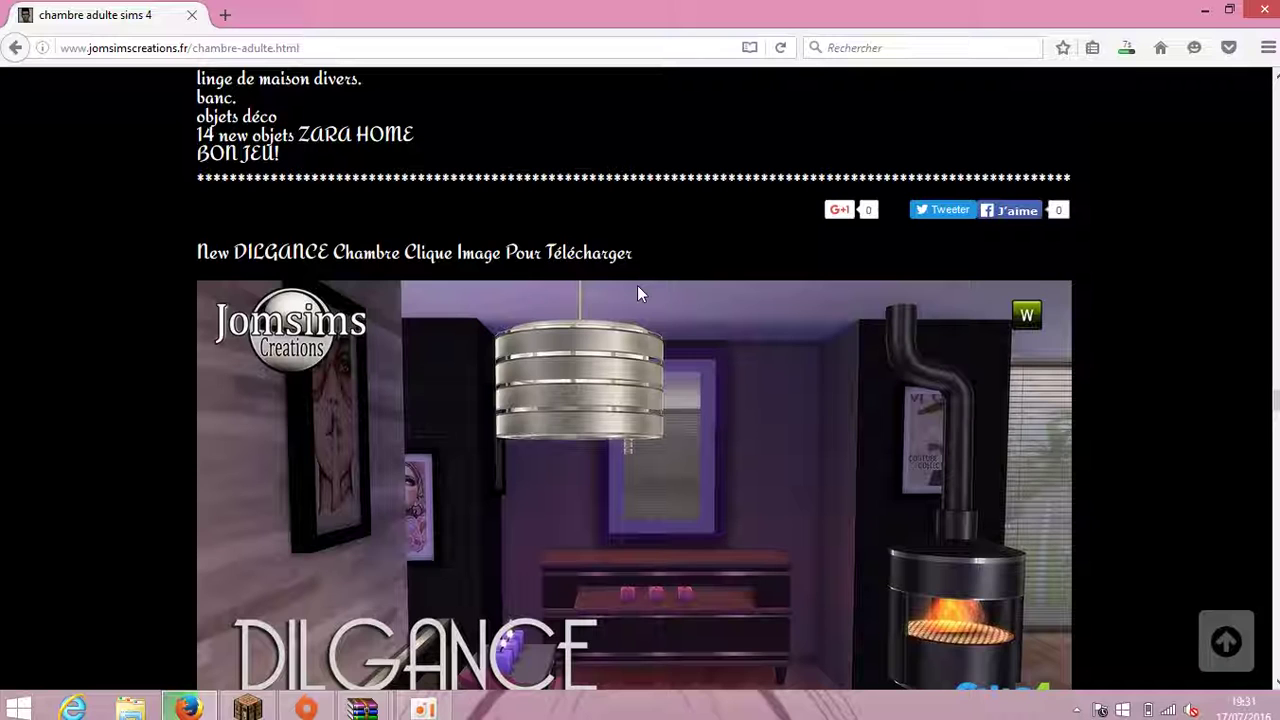
scroll(637, 285, down, 2)
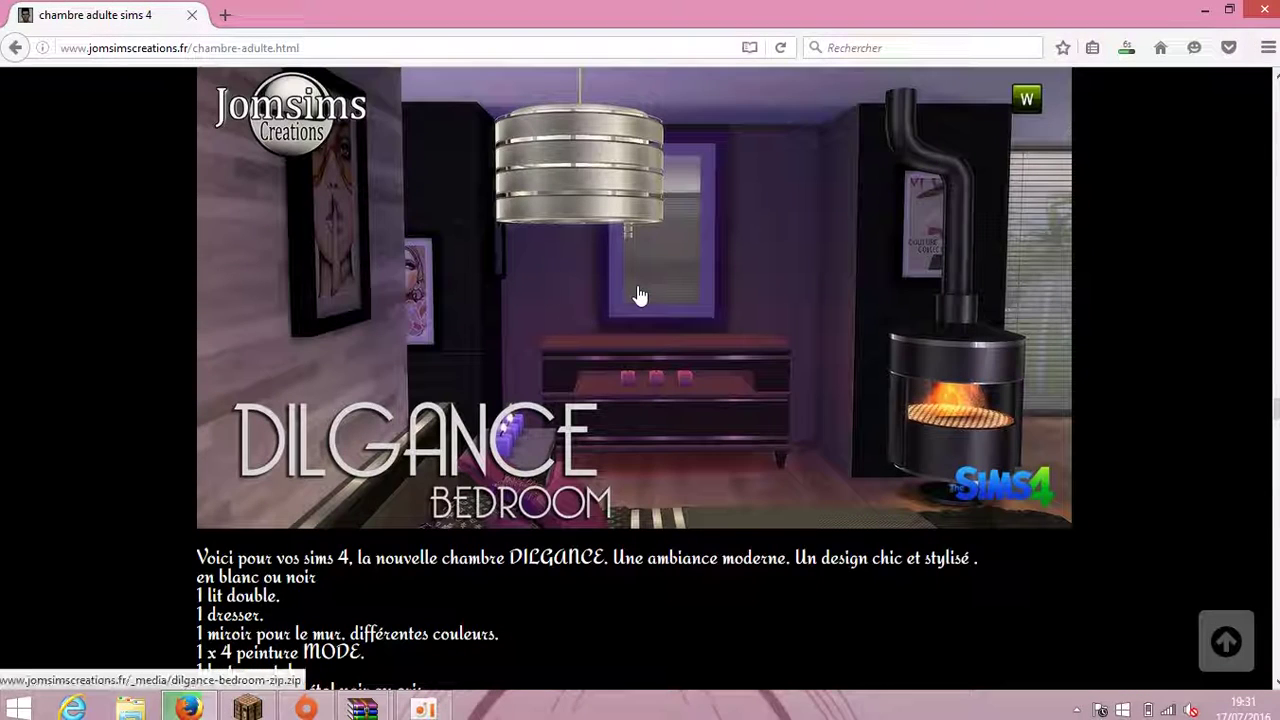
scroll(640, 295, down, 6)
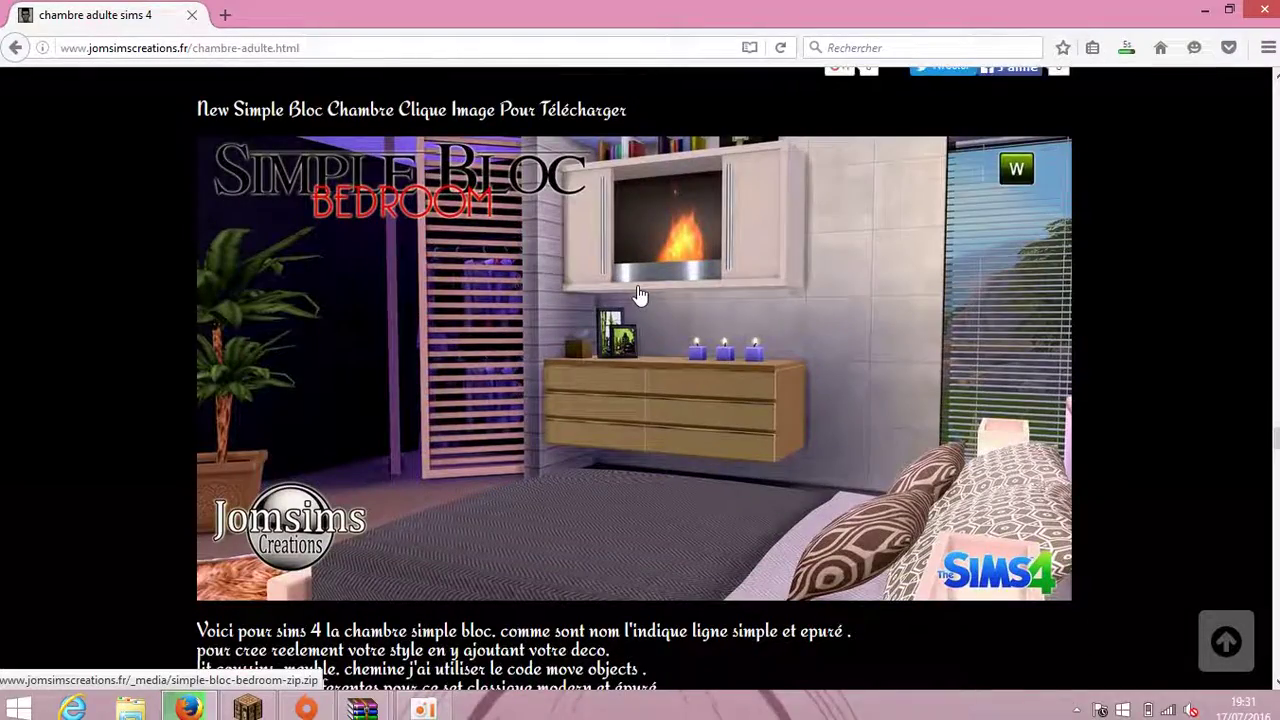
scroll(640, 295, down, 1)
scroll(640, 295, down, 3)
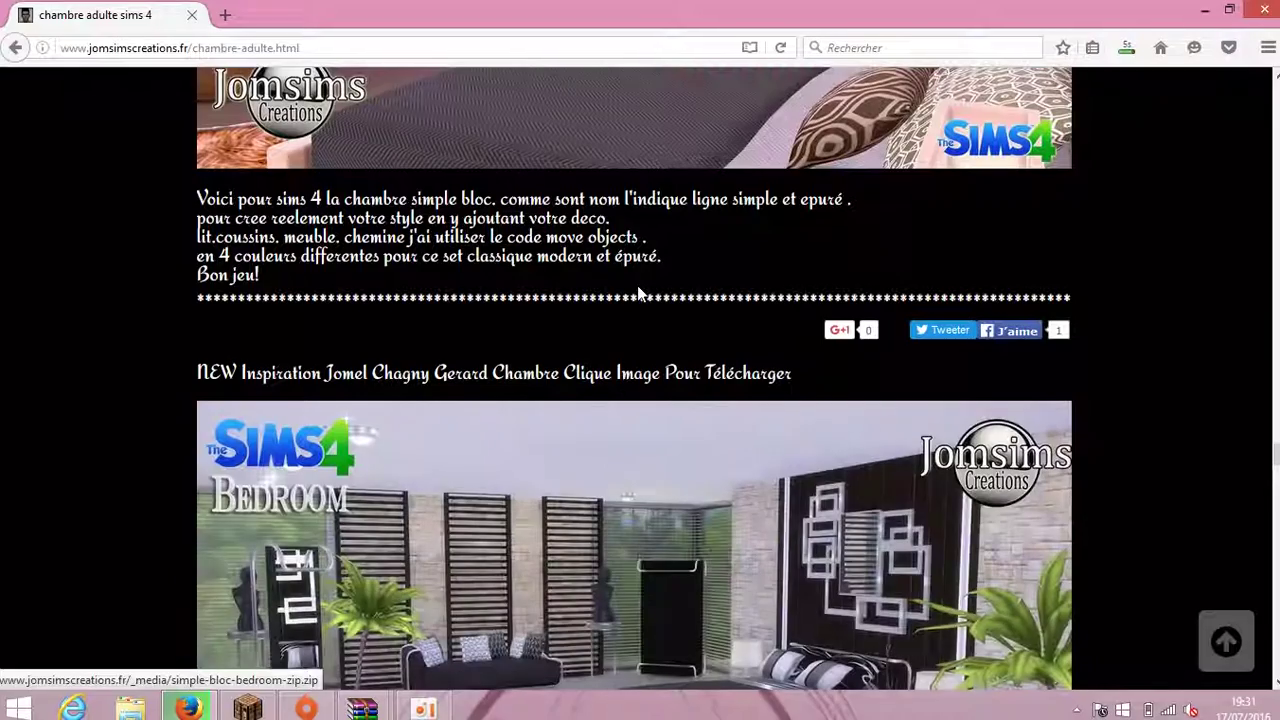
scroll(640, 295, down, 2)
scroll(641, 295, down, 1)
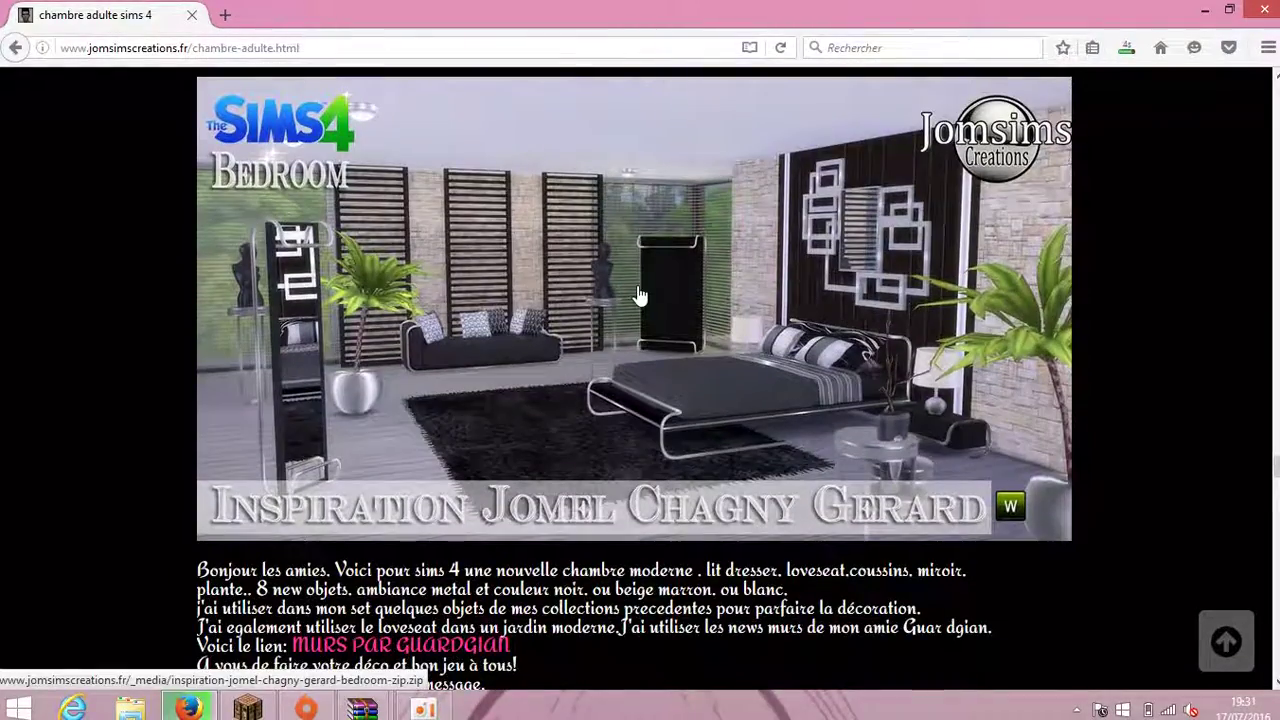
scroll(640, 295, down, 7)
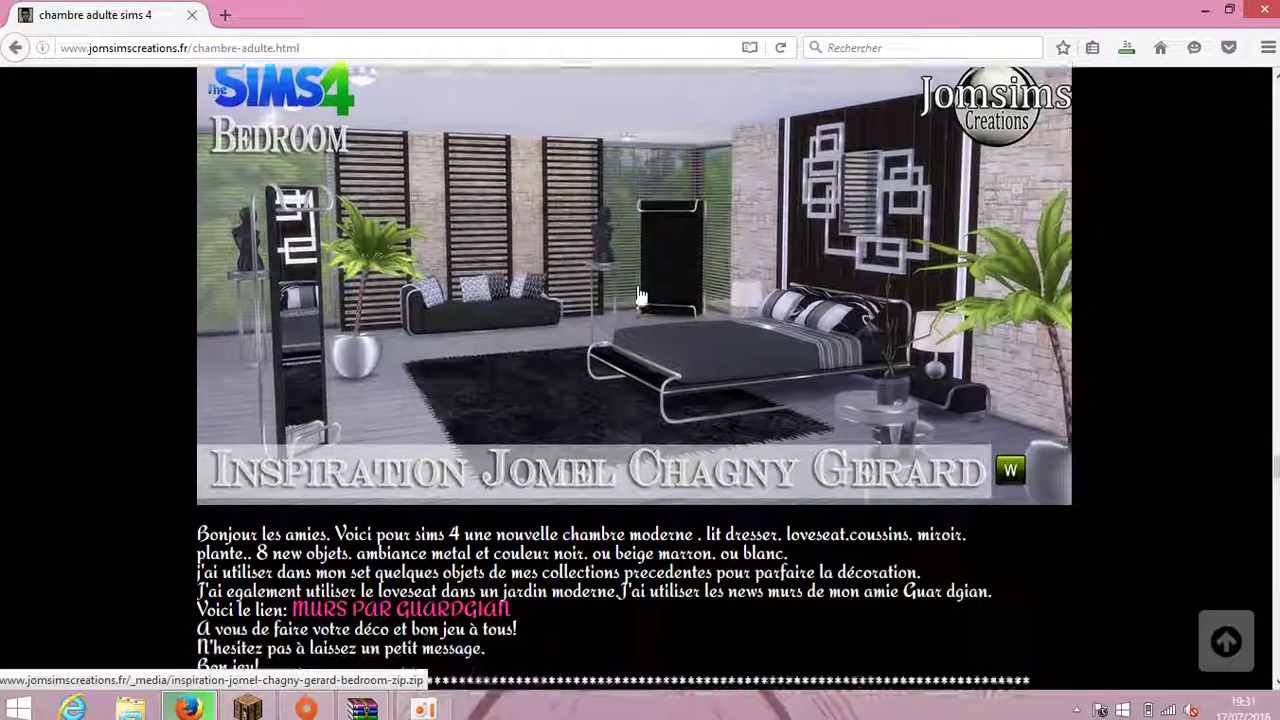
scroll(640, 295, down, 2)
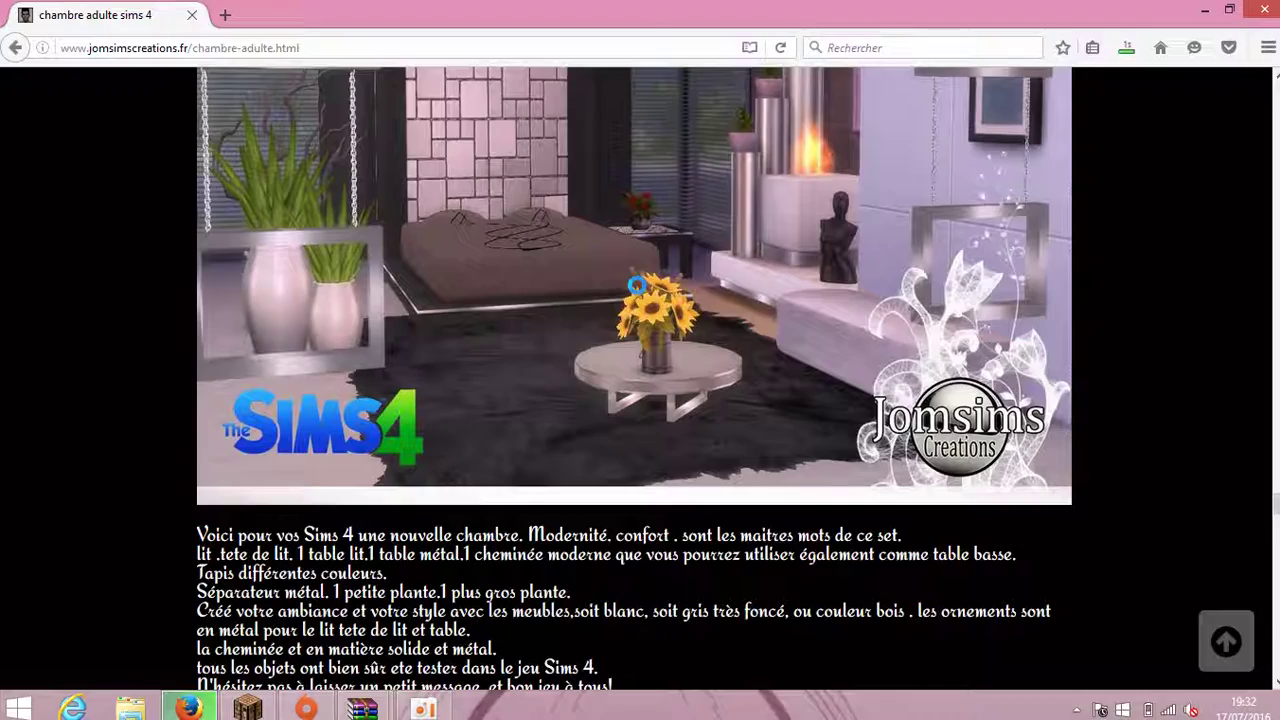
scroll(640, 295, down, 6)
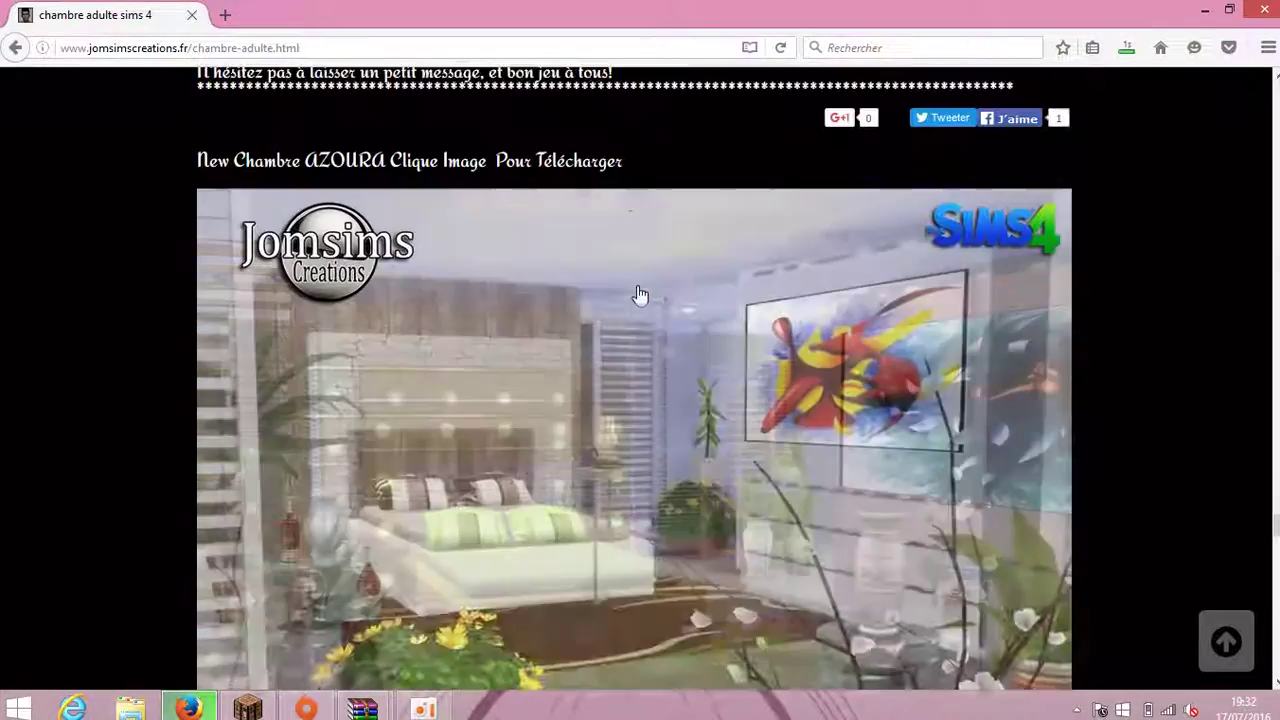
scroll(640, 295, down, 2)
scroll(640, 295, down, 1)
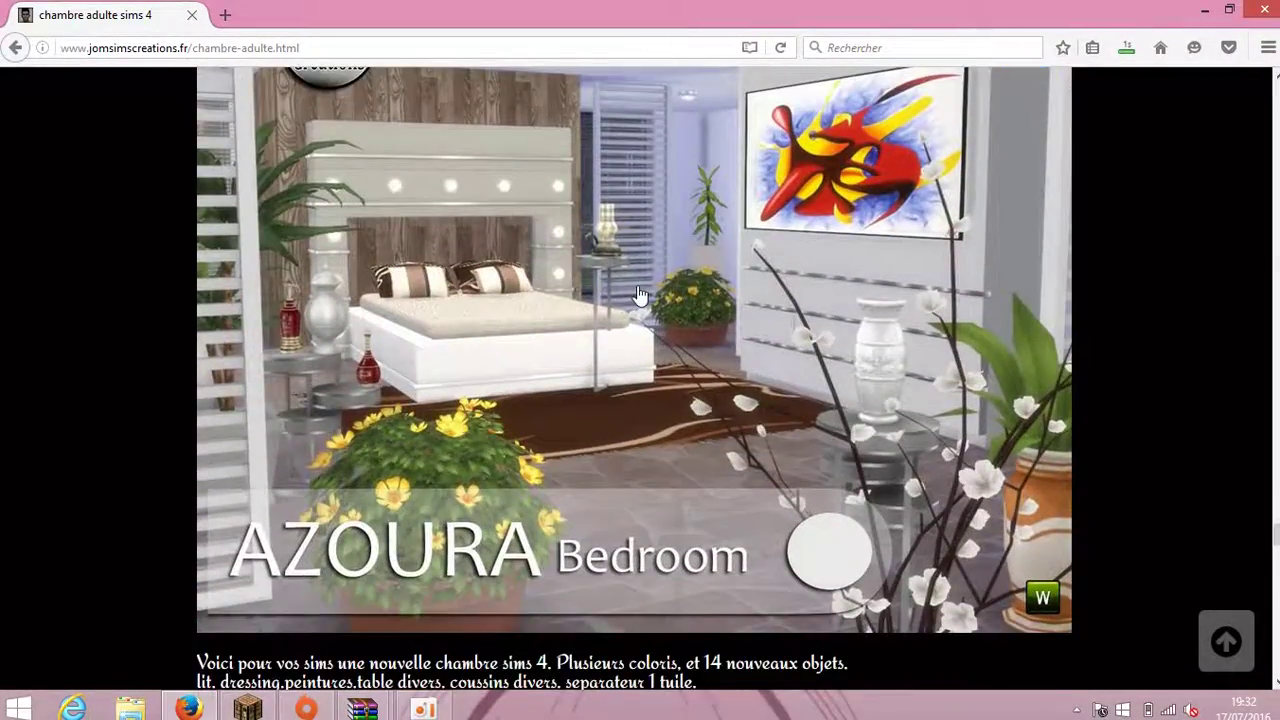
scroll(640, 295, down, 8)
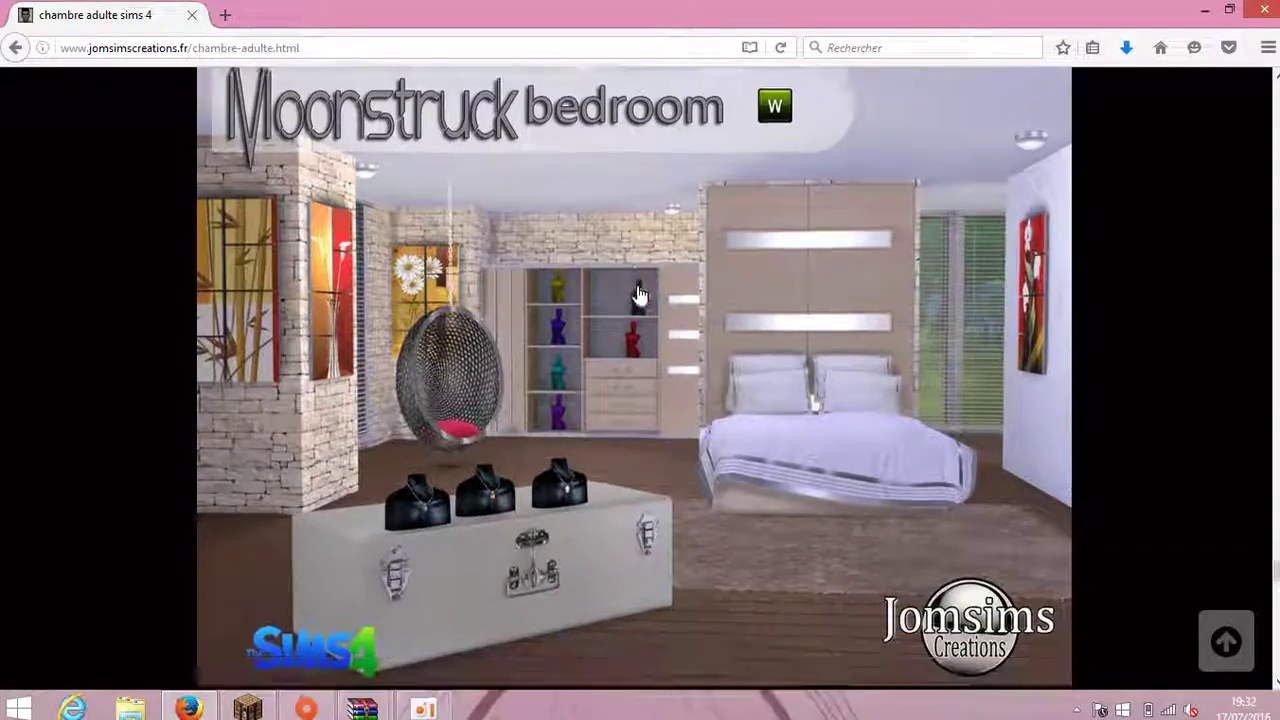
scroll(759, 217, down, 7)
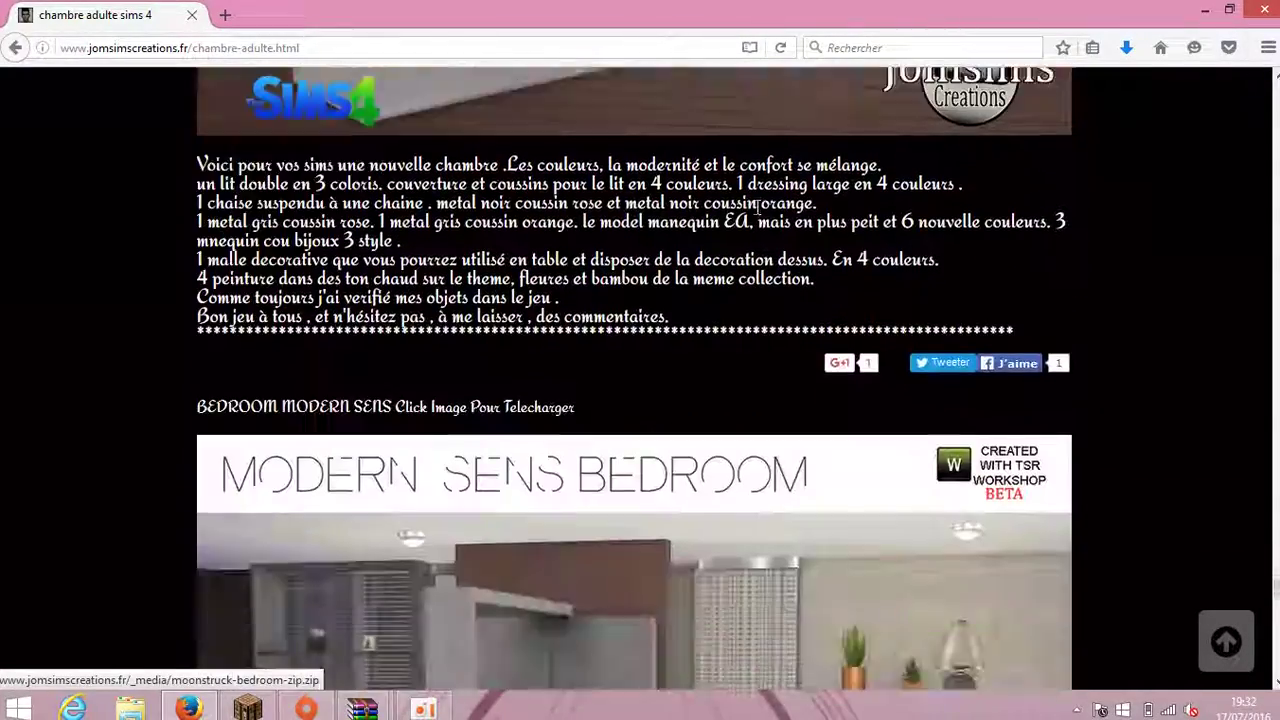
scroll(758, 217, down, 9)
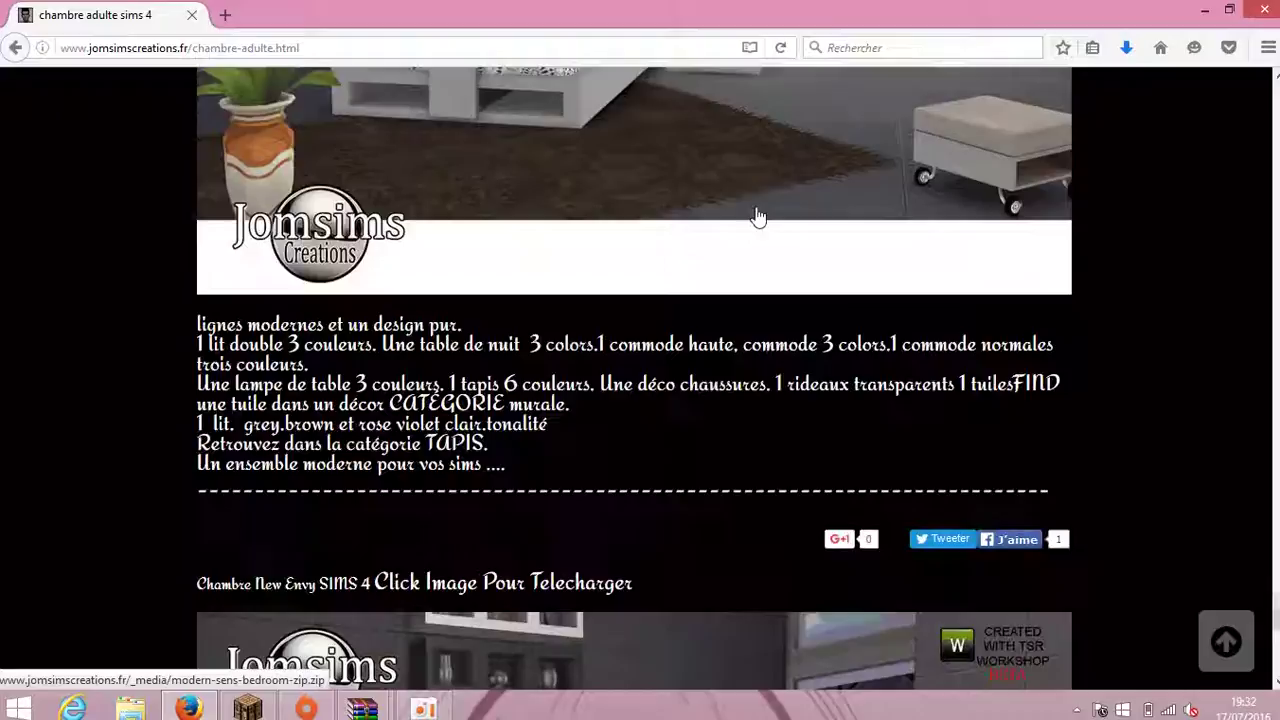
scroll(757, 212, down, 4)
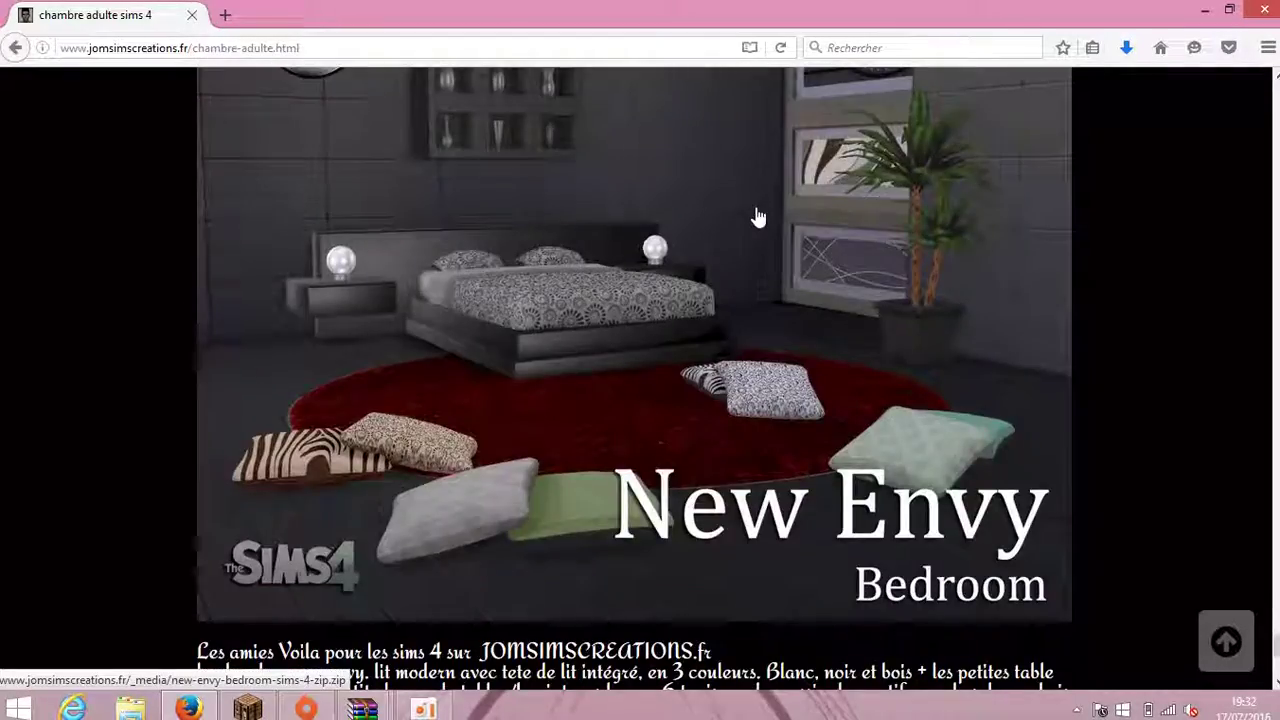
scroll(757, 212, up, 8)
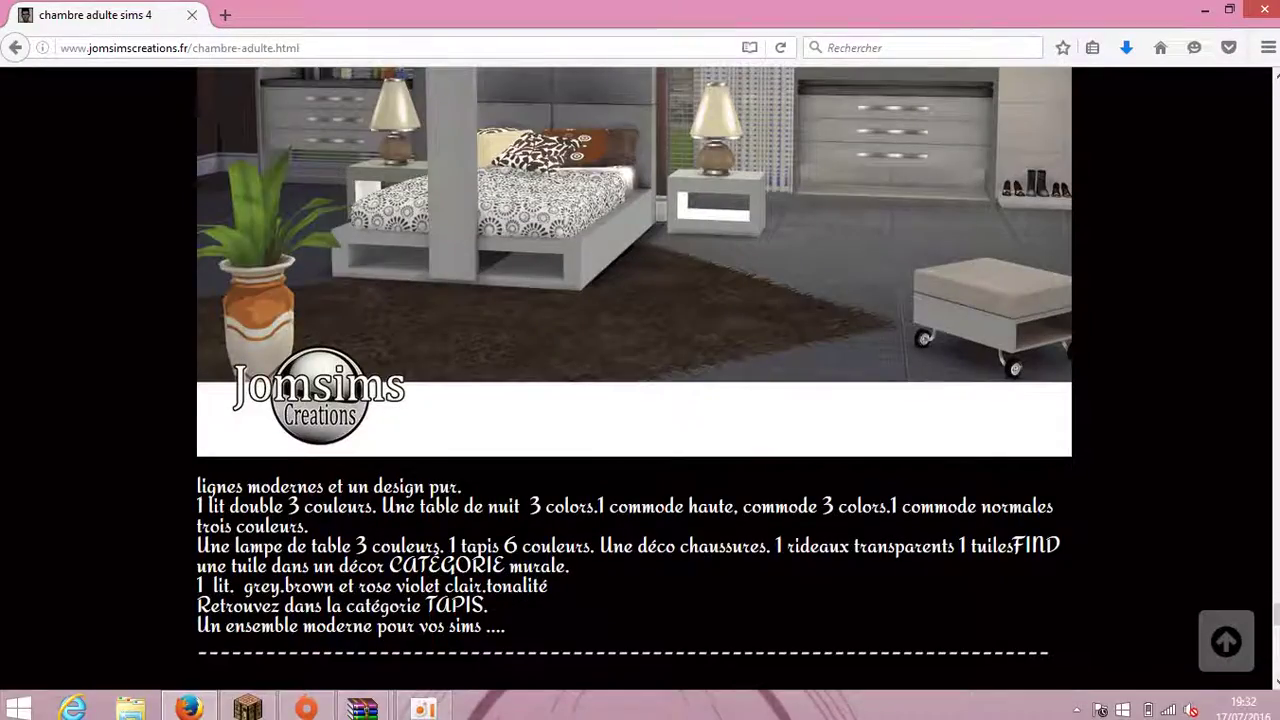
Open the site's Electoniques category and examine its downloadable objects, from the Vacuum Tube Audio System FT800 to the decorated mobile phone audio system
click(1226, 641)
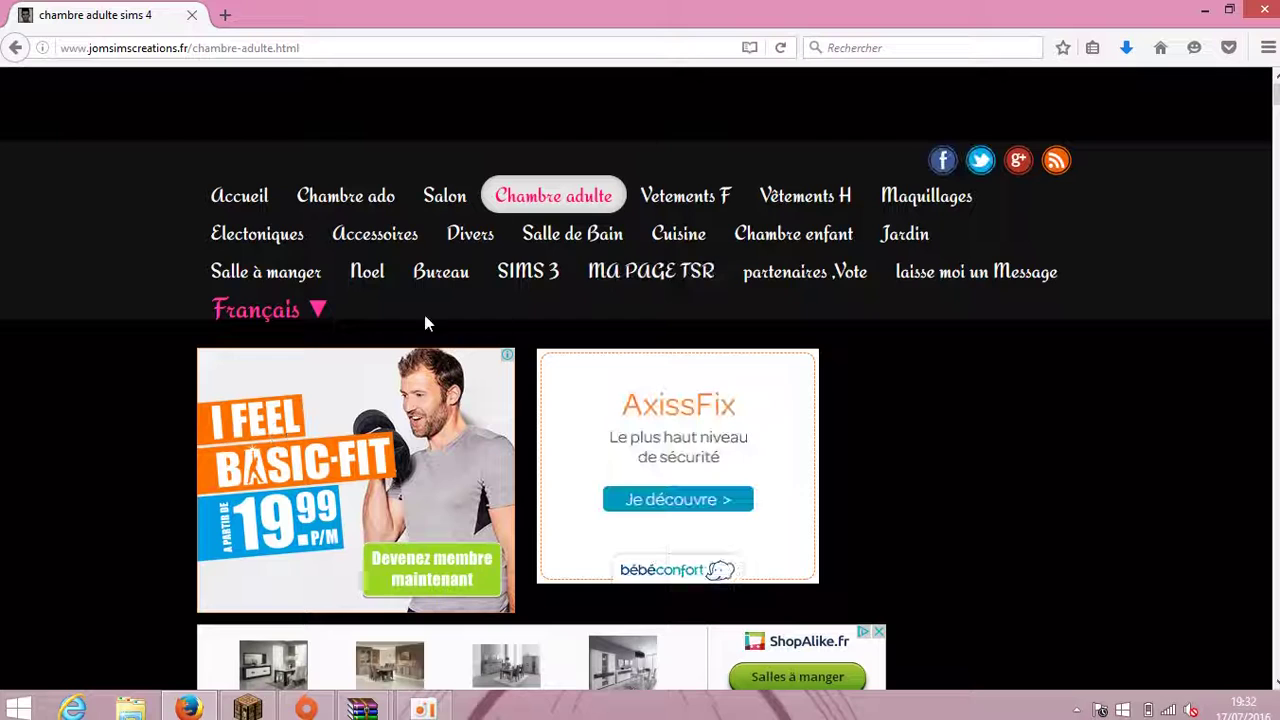
click(268, 246)
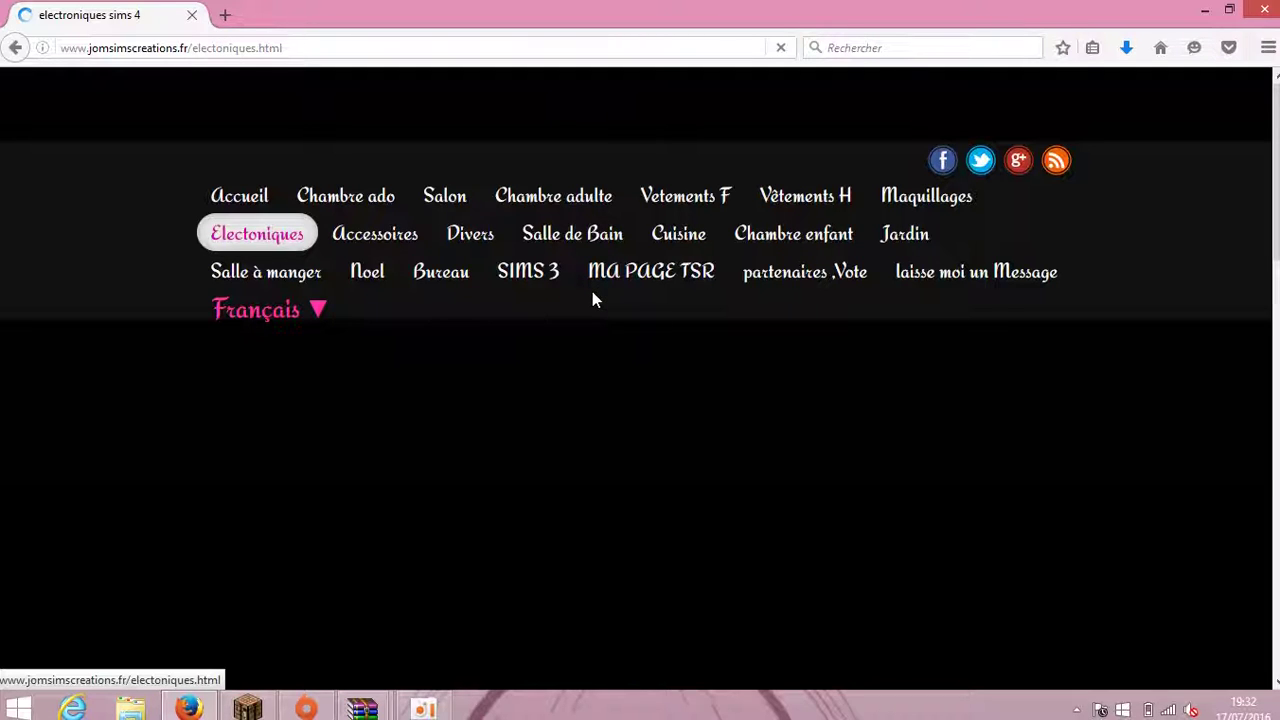
scroll(597, 309, down, 2)
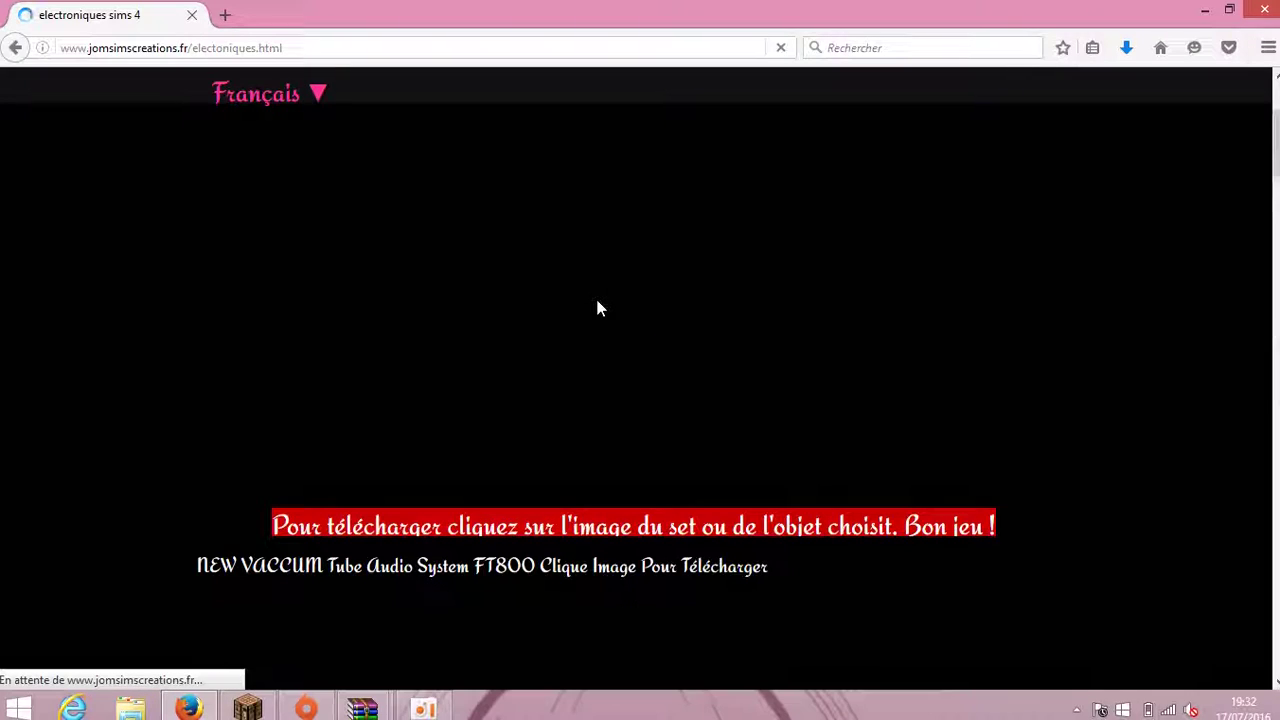
scroll(597, 309, down, 3)
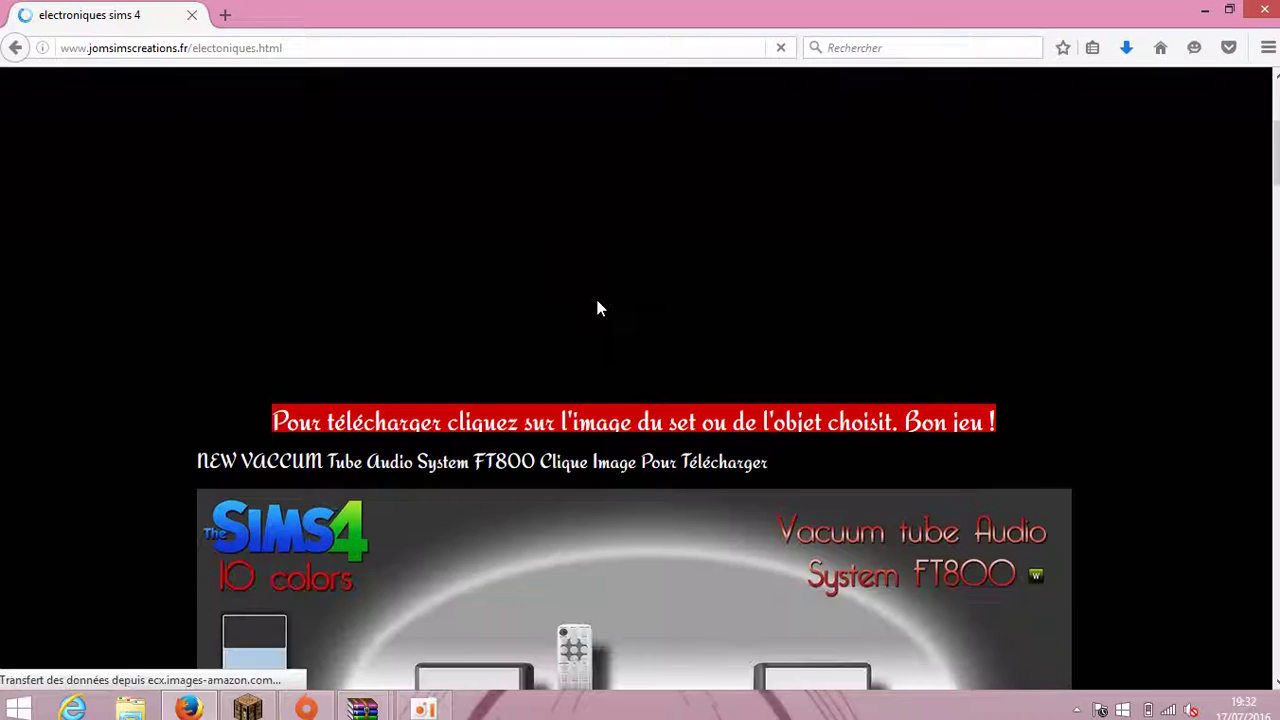
scroll(597, 309, down, 2)
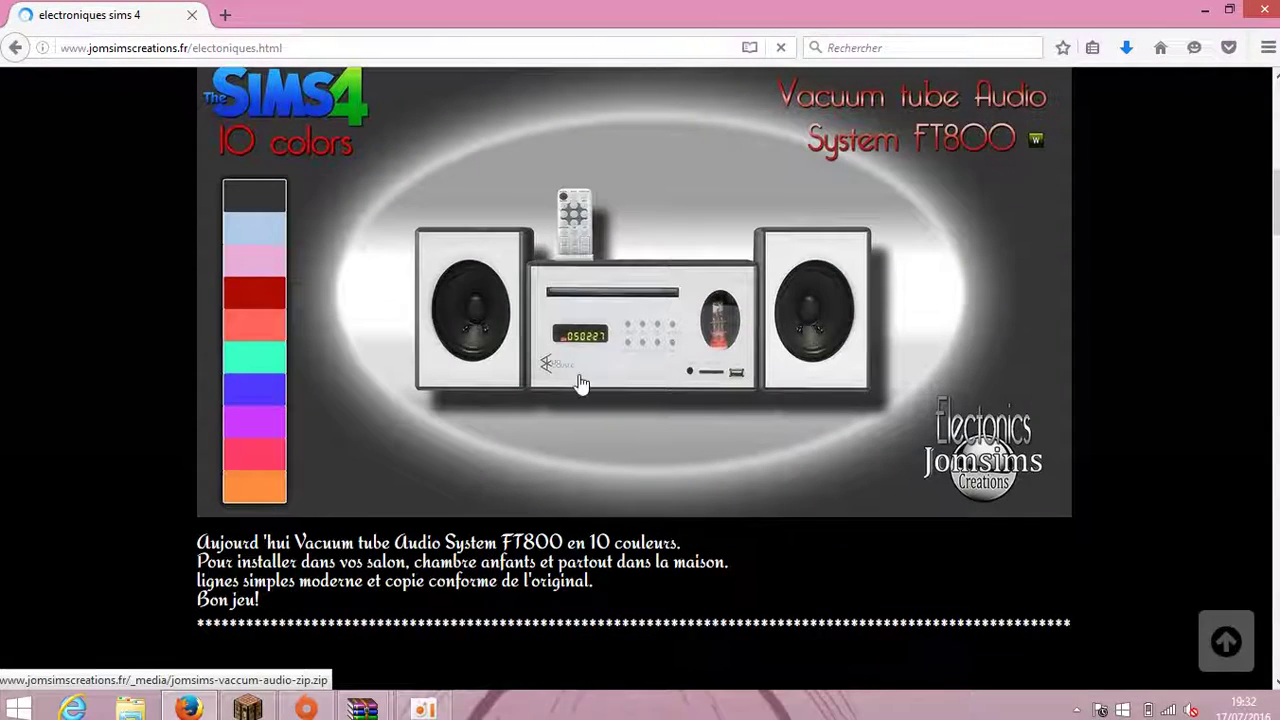
scroll(563, 380, up, 1)
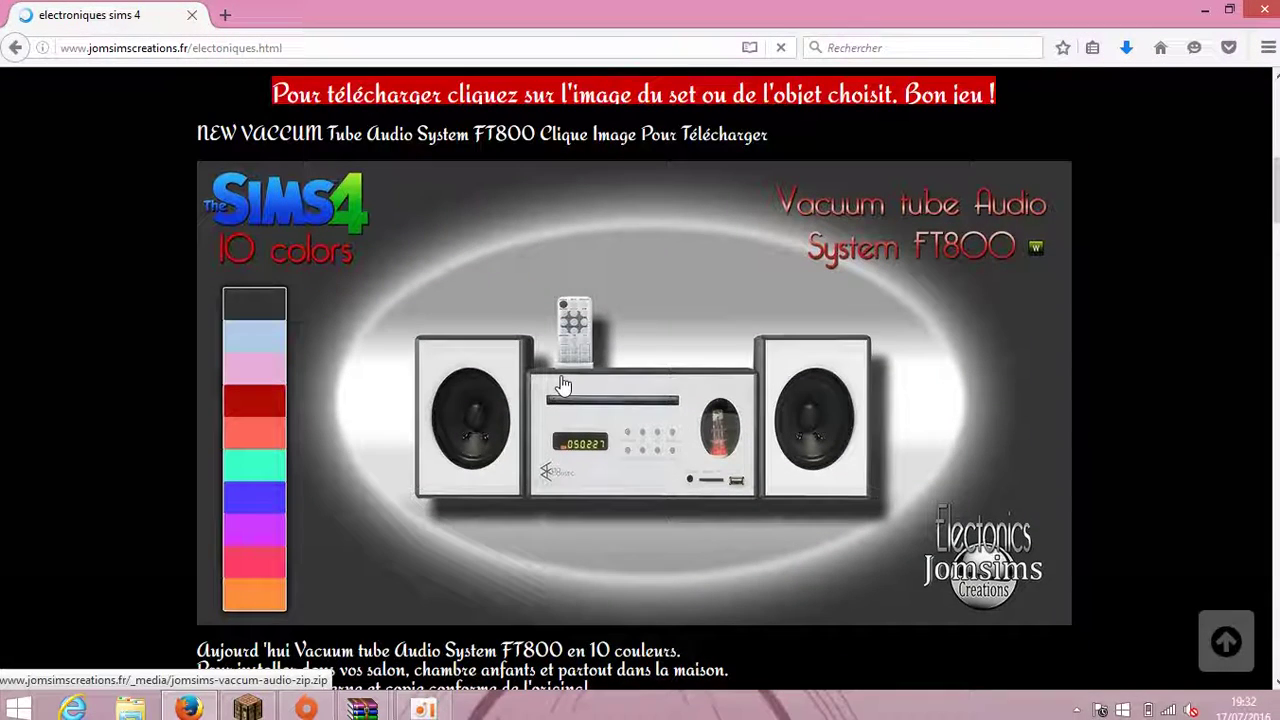
scroll(563, 383, up, 2)
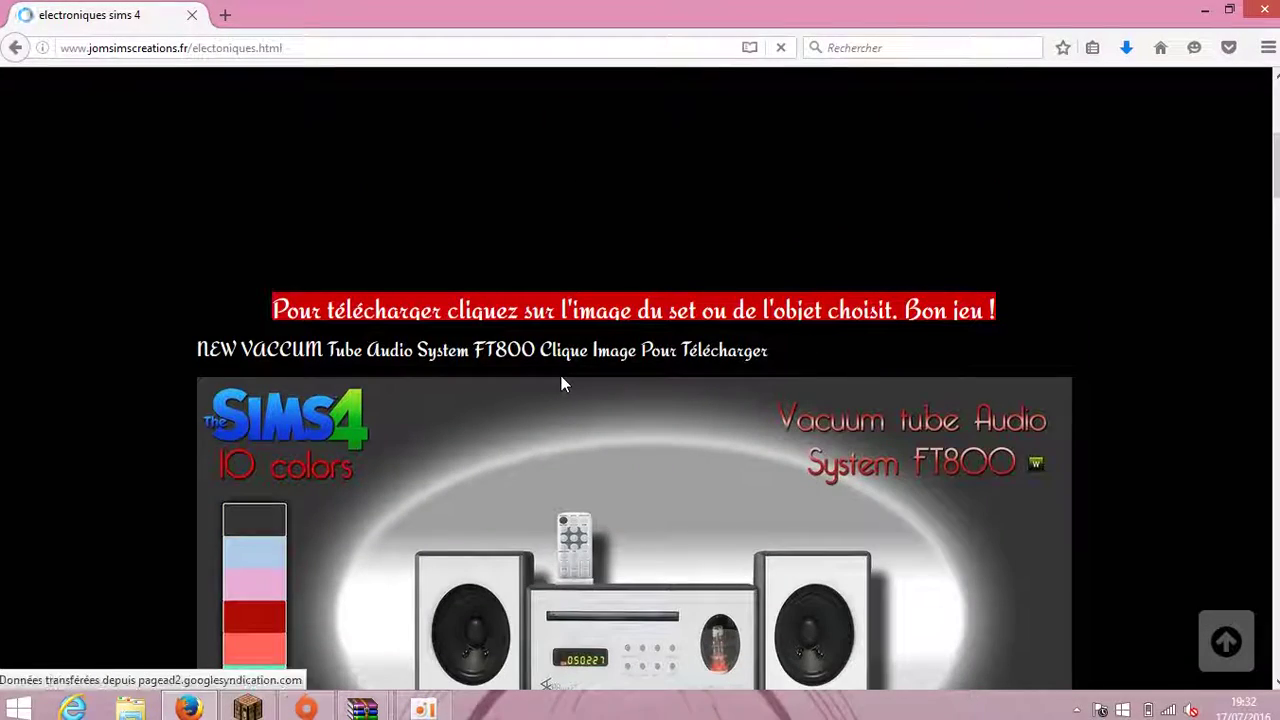
scroll(567, 378, up, 2)
scroll(570, 367, down, 5)
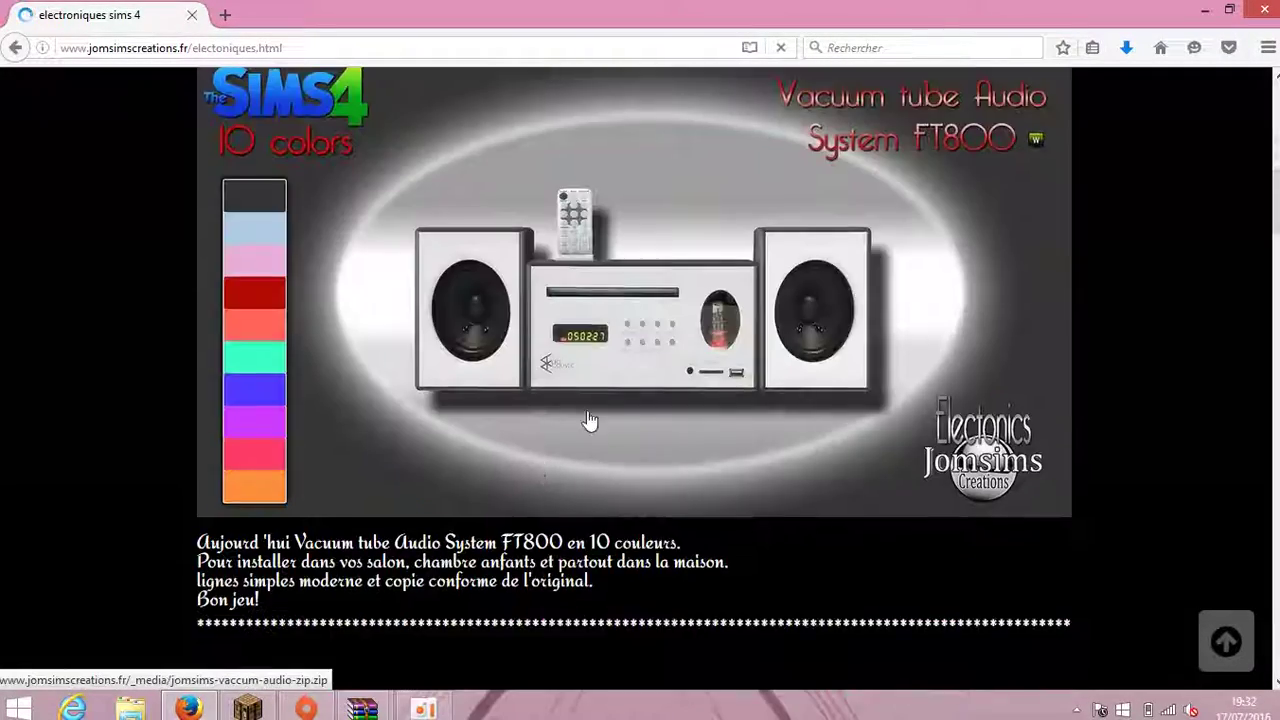
scroll(589, 420, down, 10)
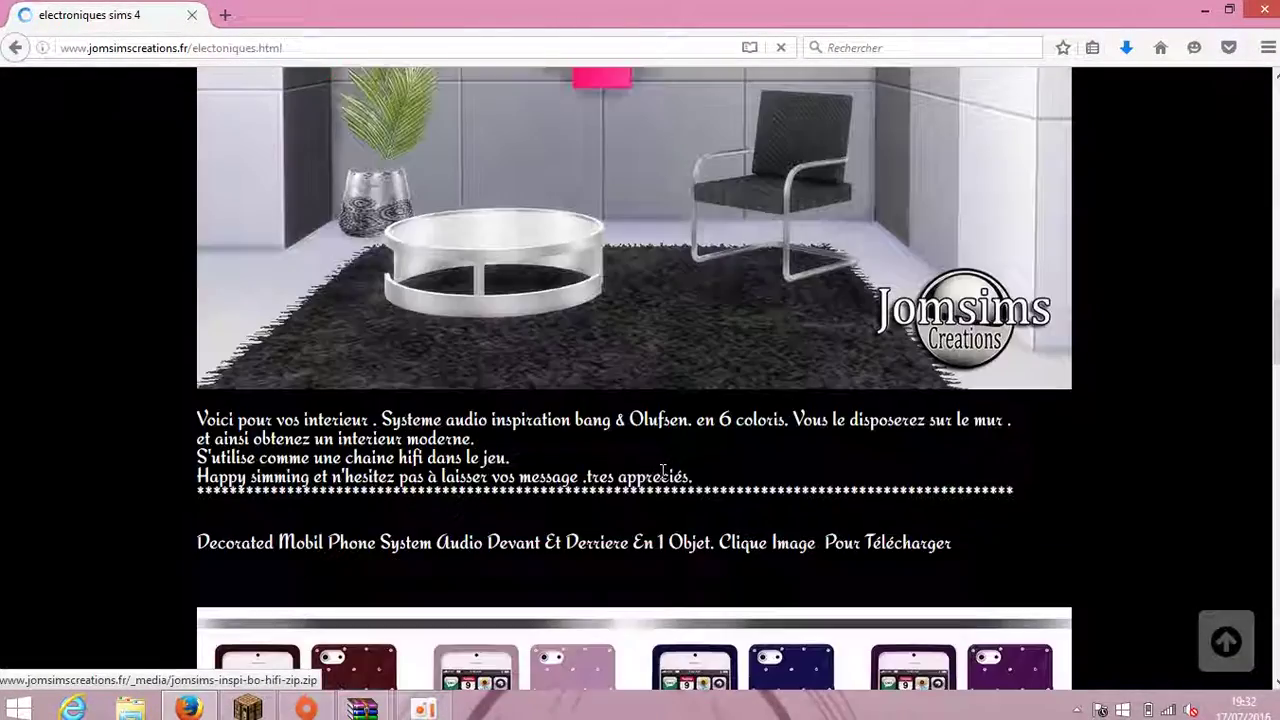
scroll(662, 470, down, 5)
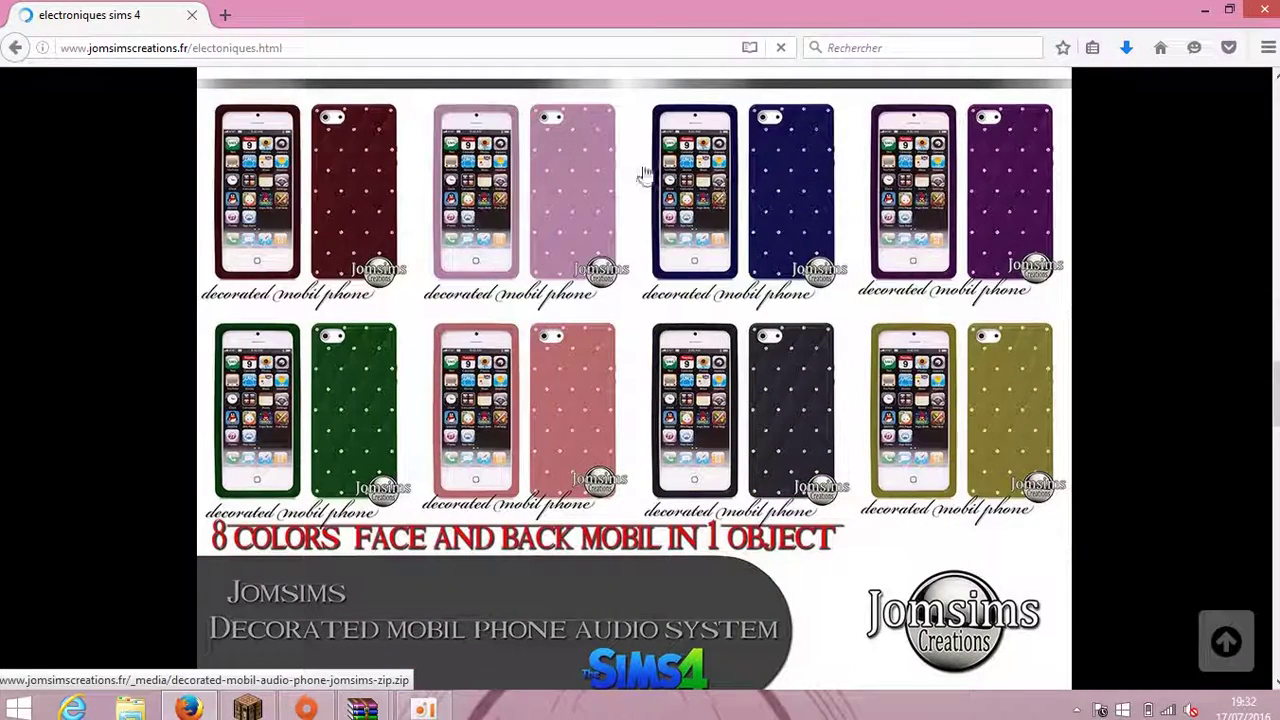
scroll(766, 357, down, 1)
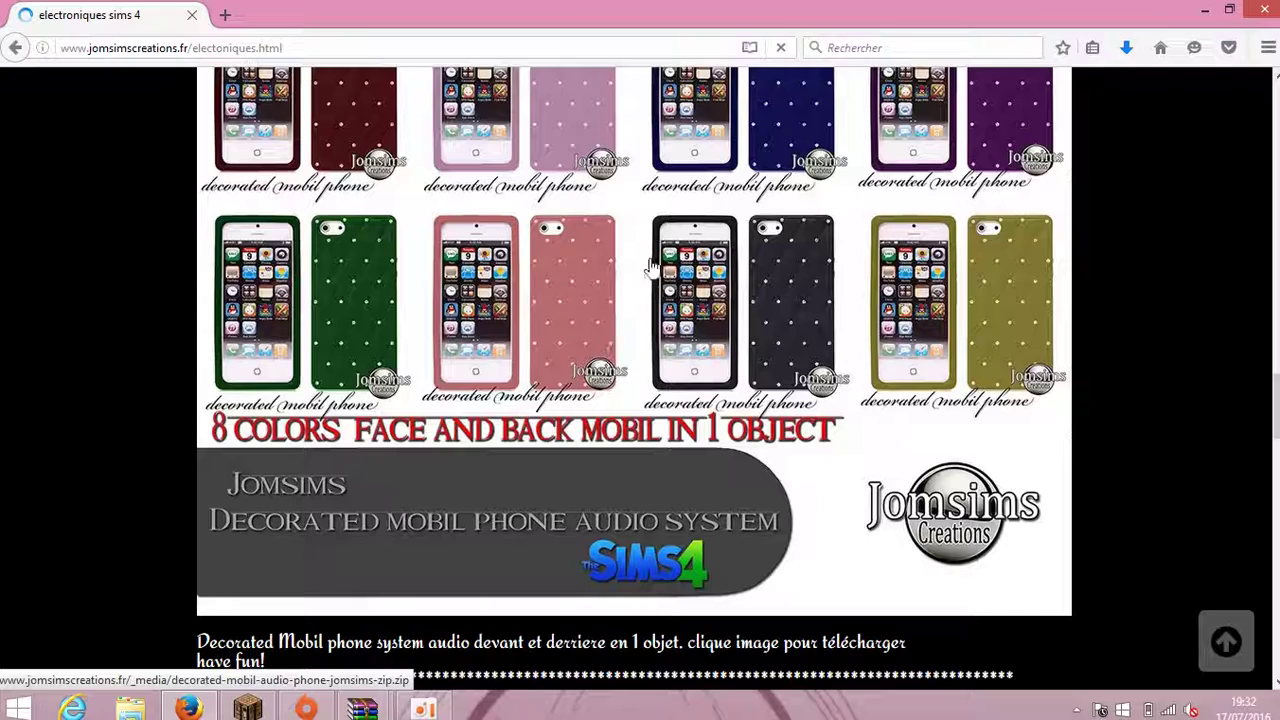
Examine the Hifi Inspiration JVC and the Inspiration B&O Hifi wall system among the downloadable audio objects on the Electoniques page
scroll(560, 360, down, 6)
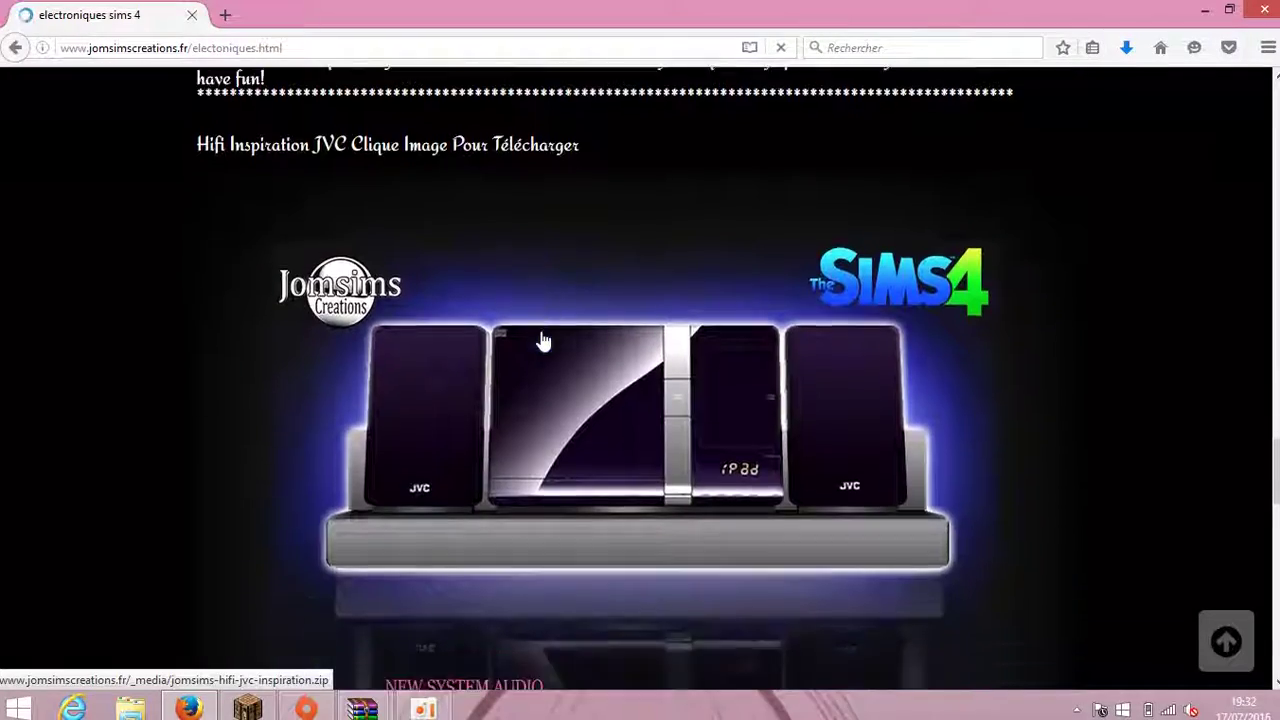
scroll(540, 340, up, 4)
scroll(540, 340, up, 8)
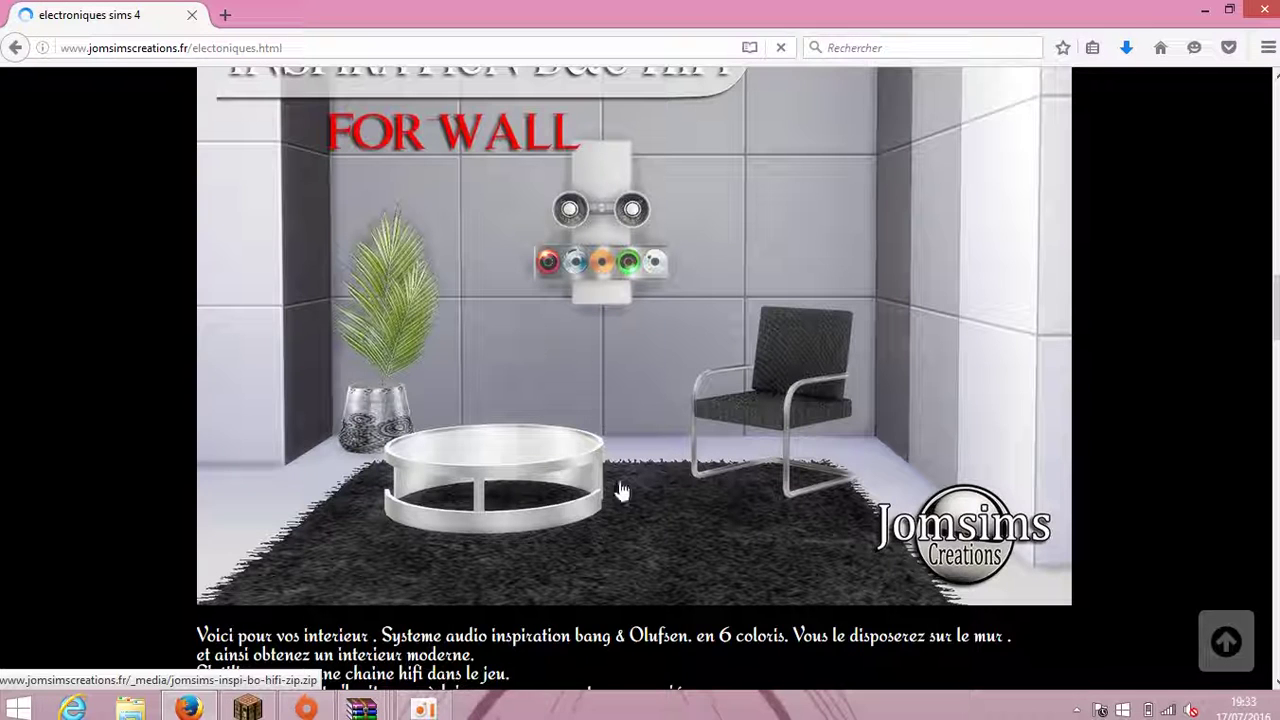
scroll(560, 470, down, 10)
click(485, 455)
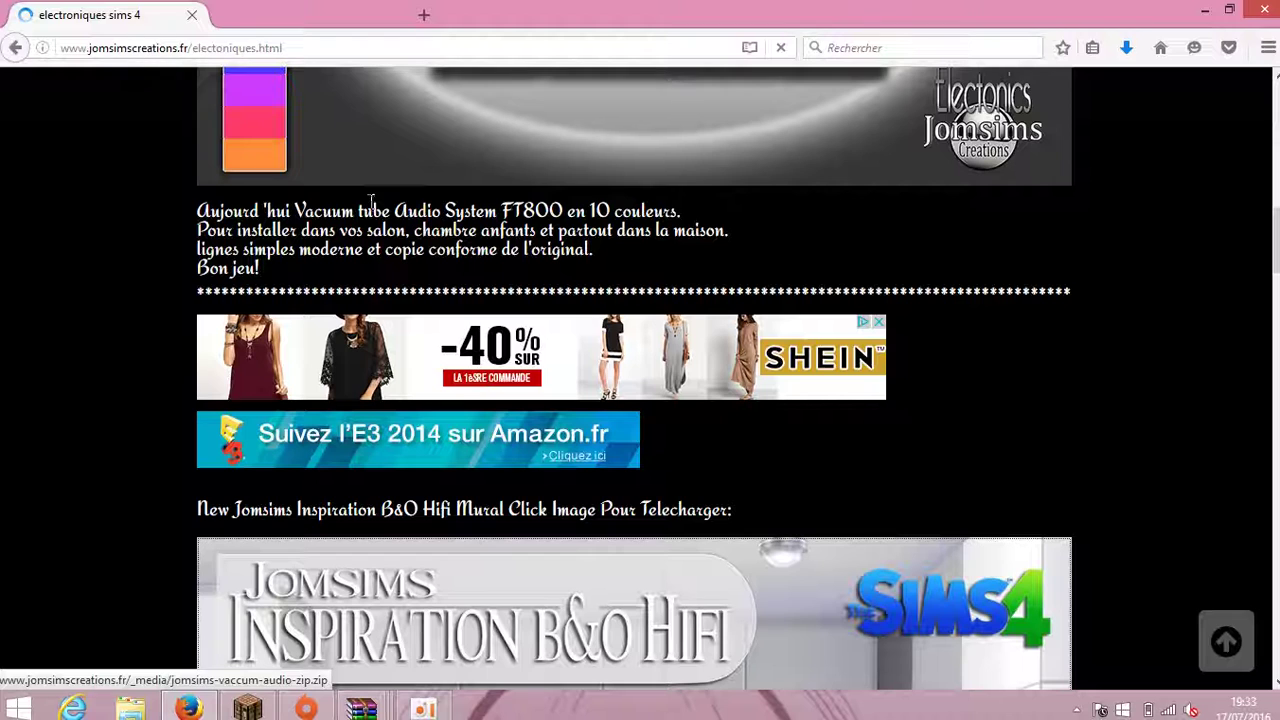
scroll(609, 265, up, 3)
scroll(609, 270, up, 3)
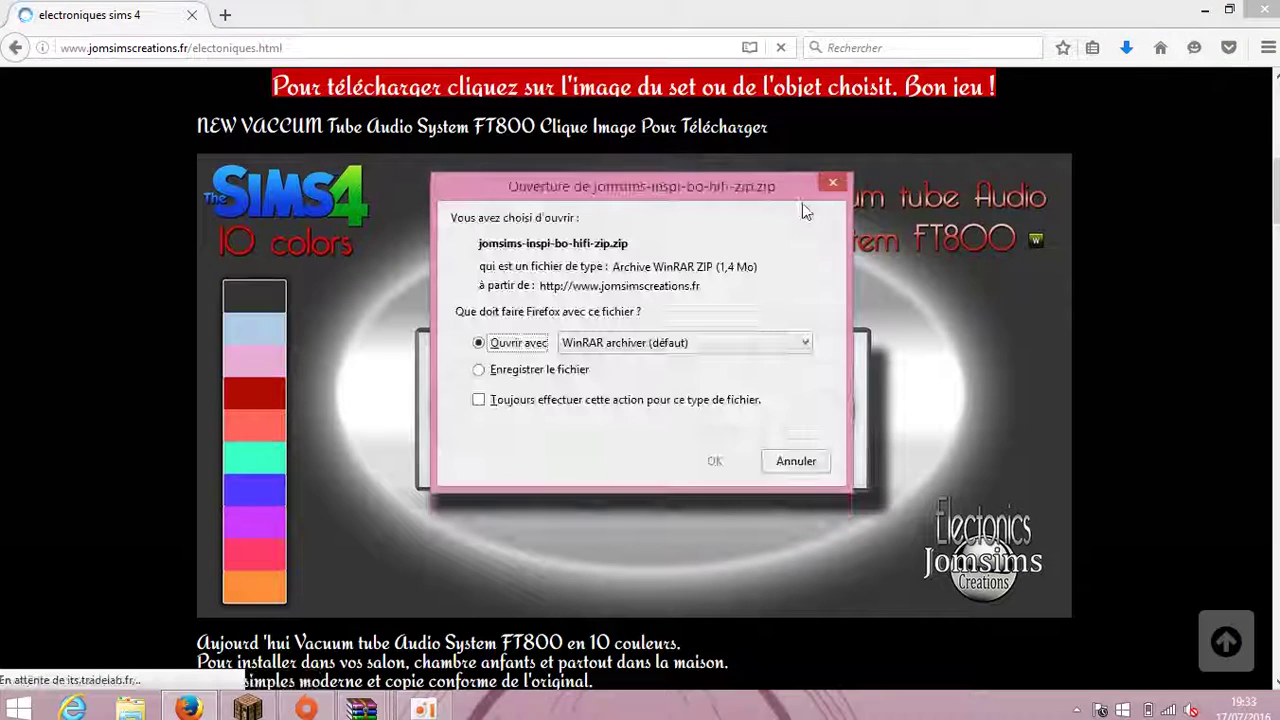
click(832, 182)
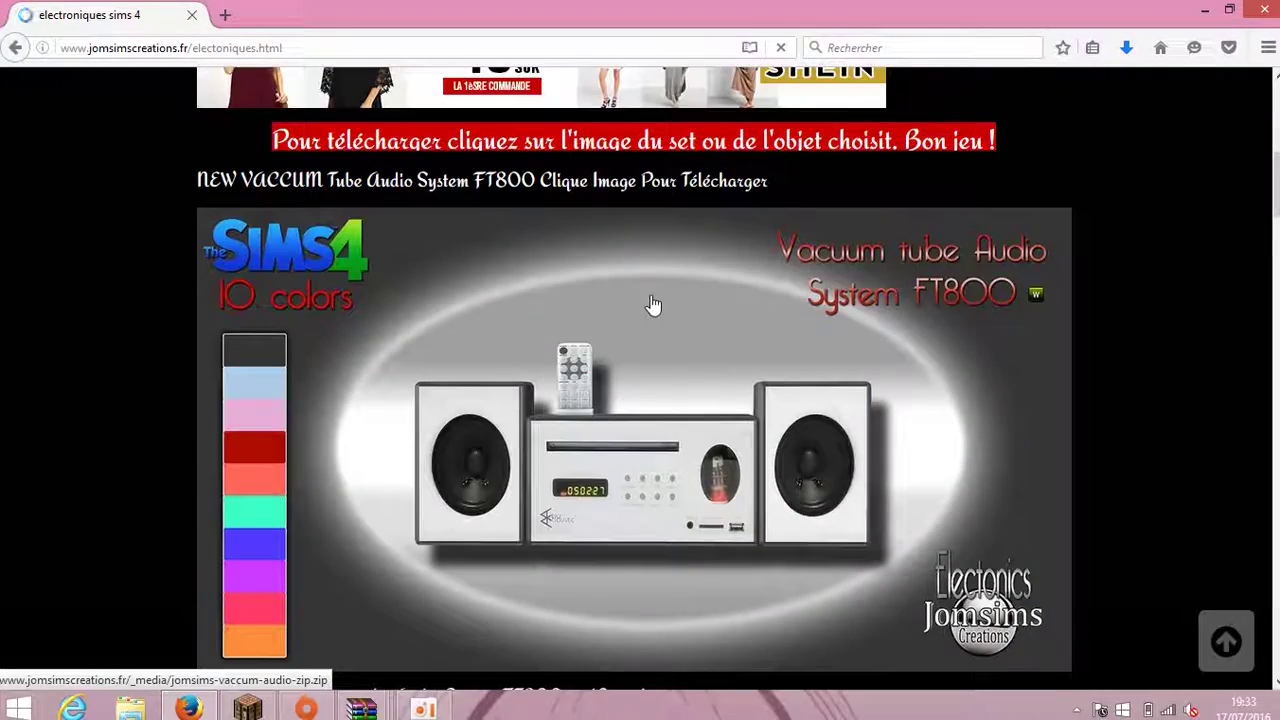
Download the Vacuum Tube Audio System FT800 archive, opening it with WinRAR archiver, and dismiss the B&O hifi download
scroll(652, 305, down, 10)
scroll(645, 293, up, 5)
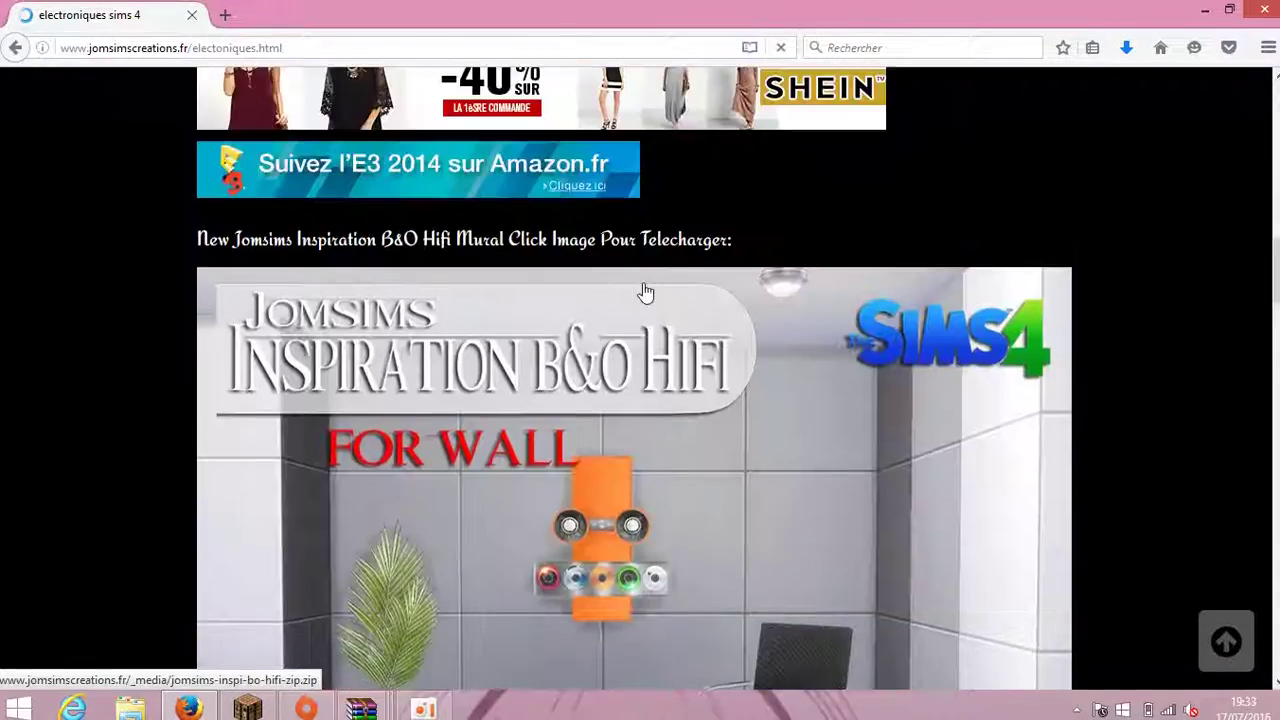
click(642, 246)
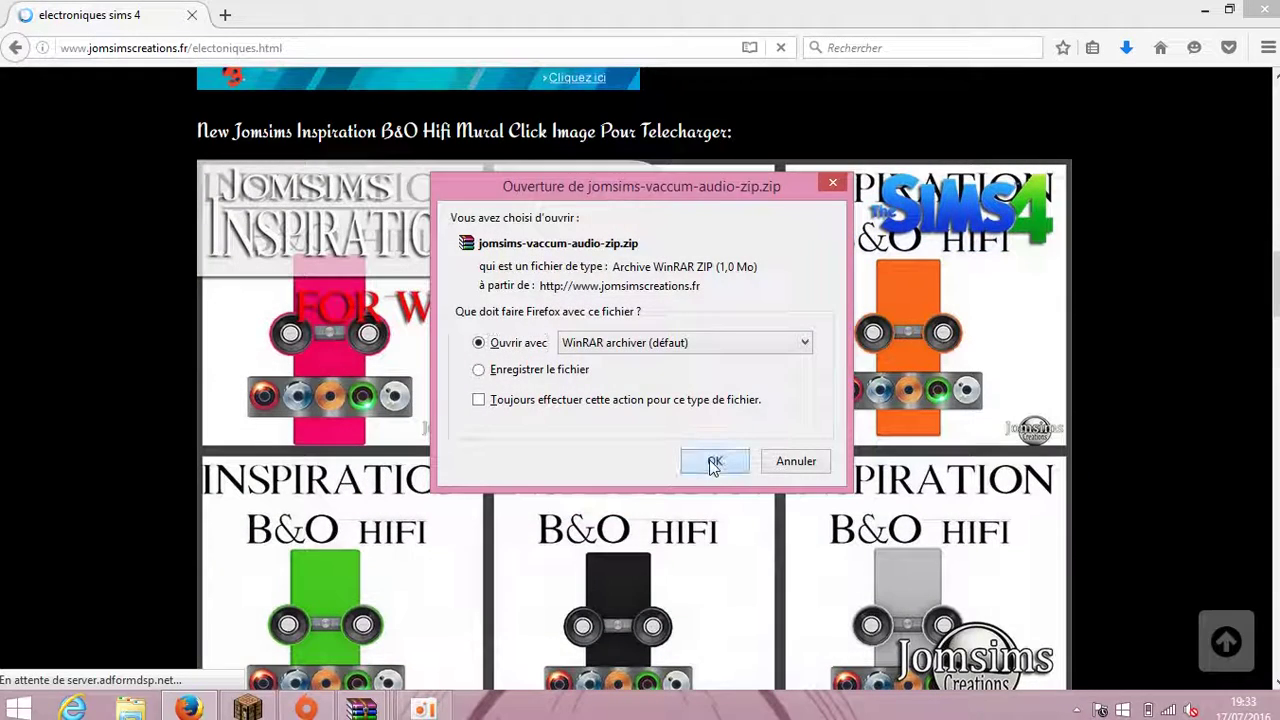
click(714, 462)
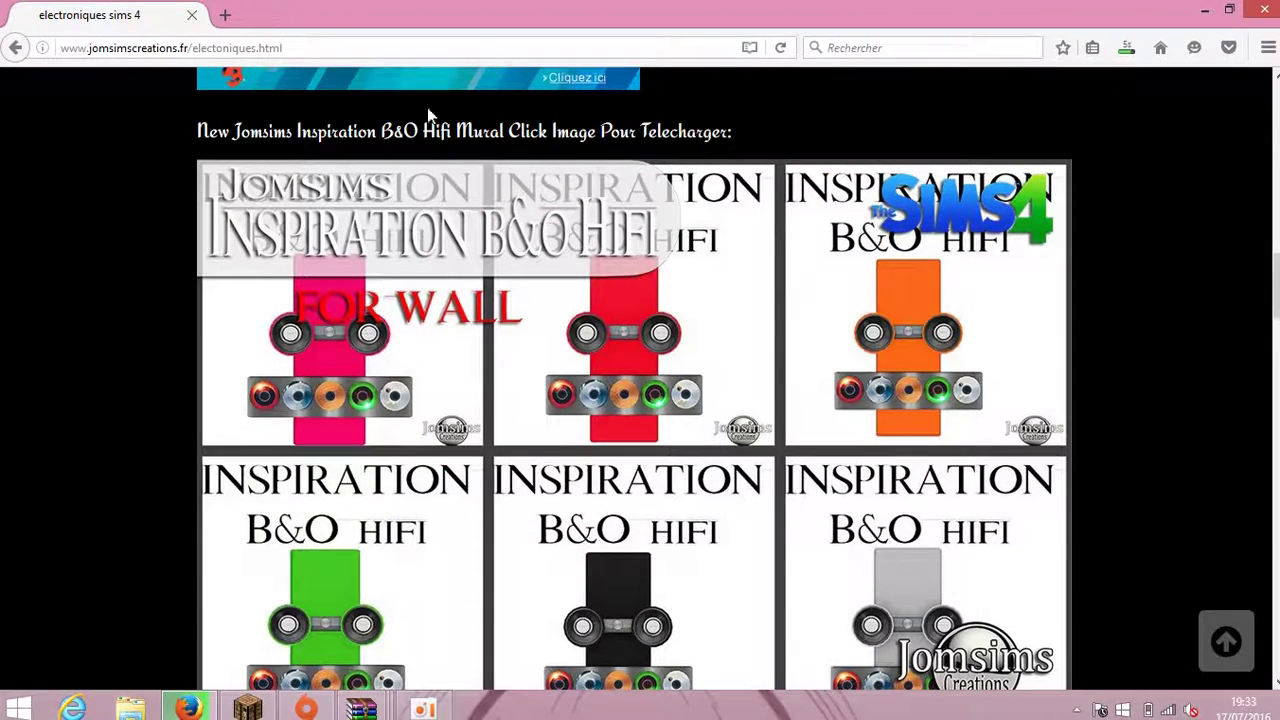
click(563, 231)
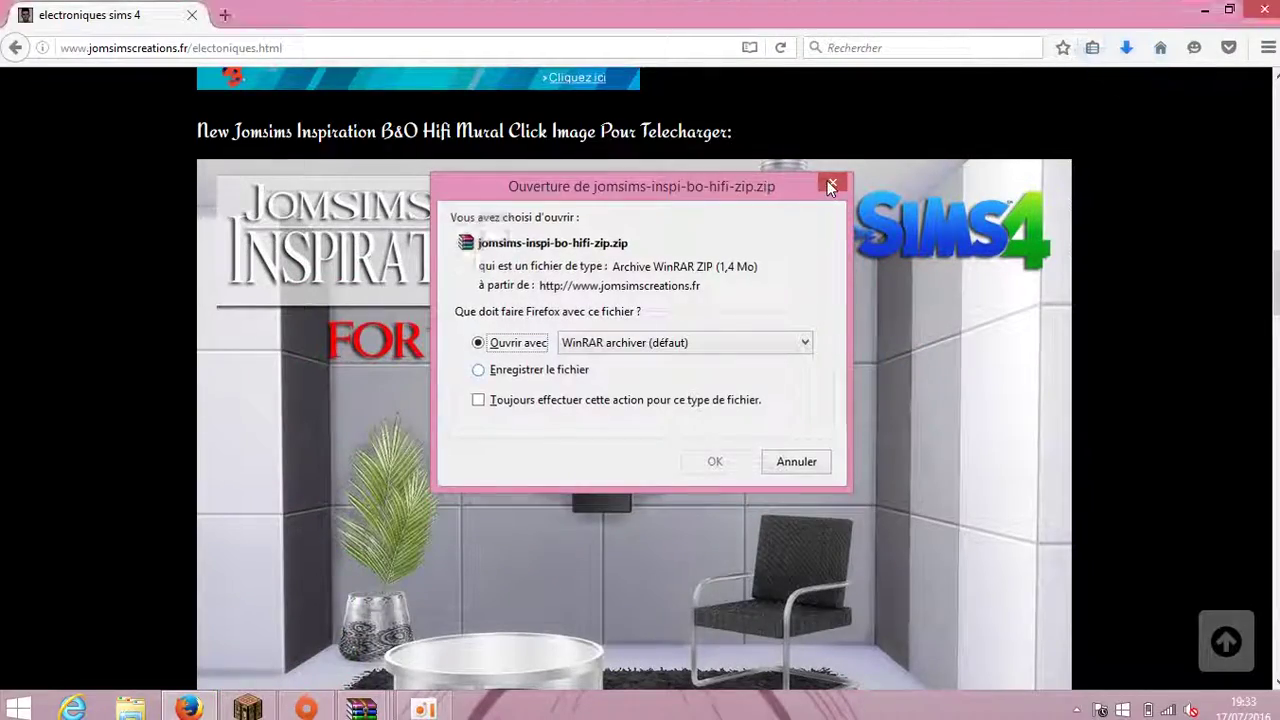
click(830, 181)
Examine the remaining objects on the Electoniques page, from the Hifi JVC Inspiration down to the Jomsims Playable Tabs
scroll(827, 200, down, 8)
scroll(555, 245, down, 15)
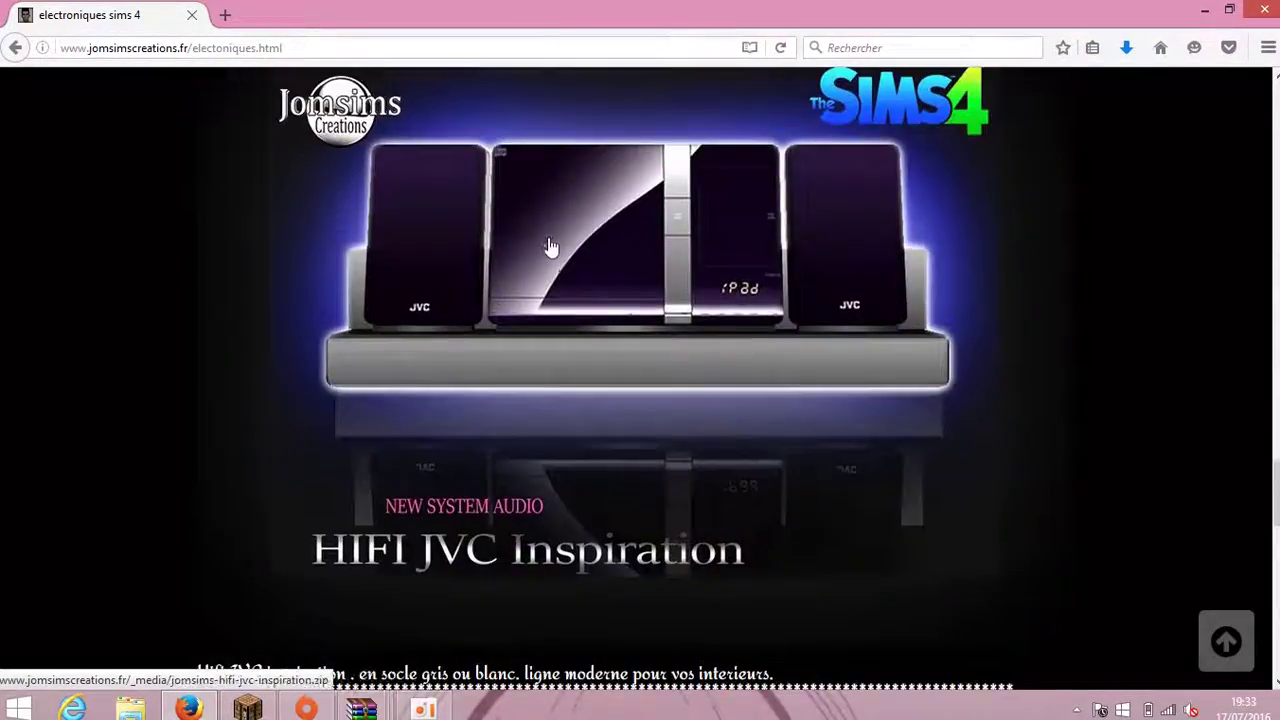
scroll(555, 243, up, 2)
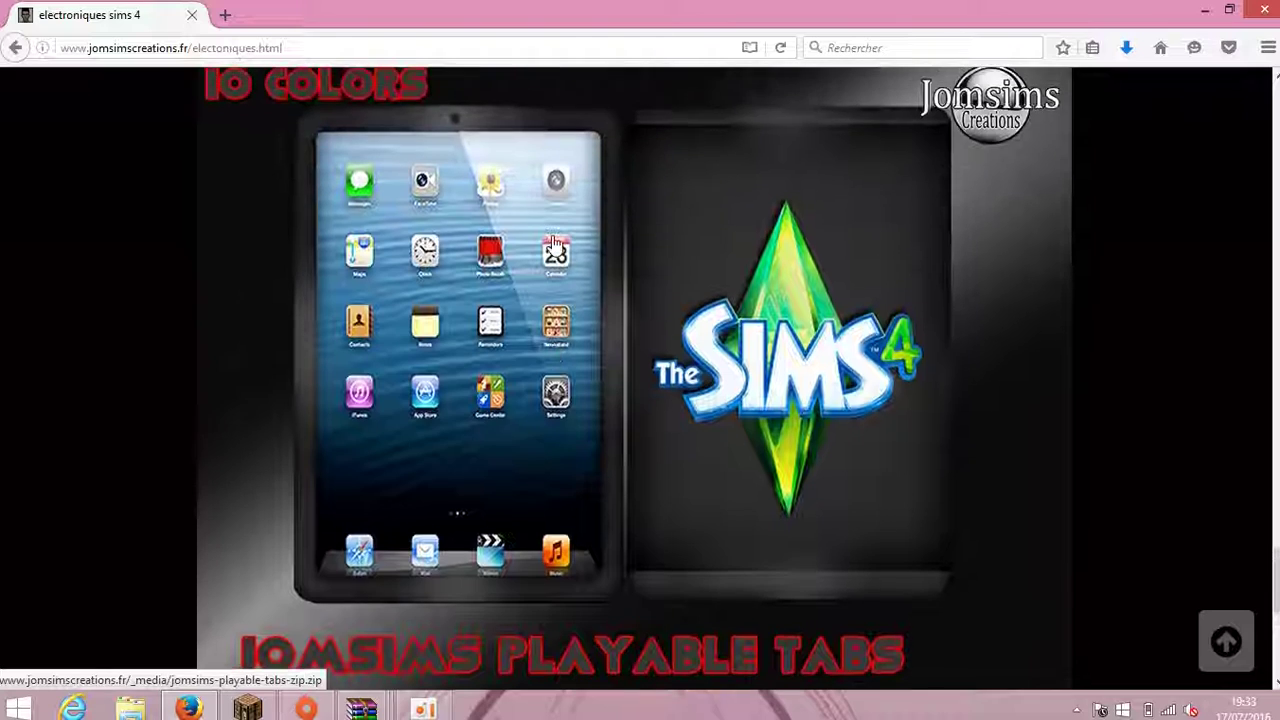
scroll(560, 248, down, 5)
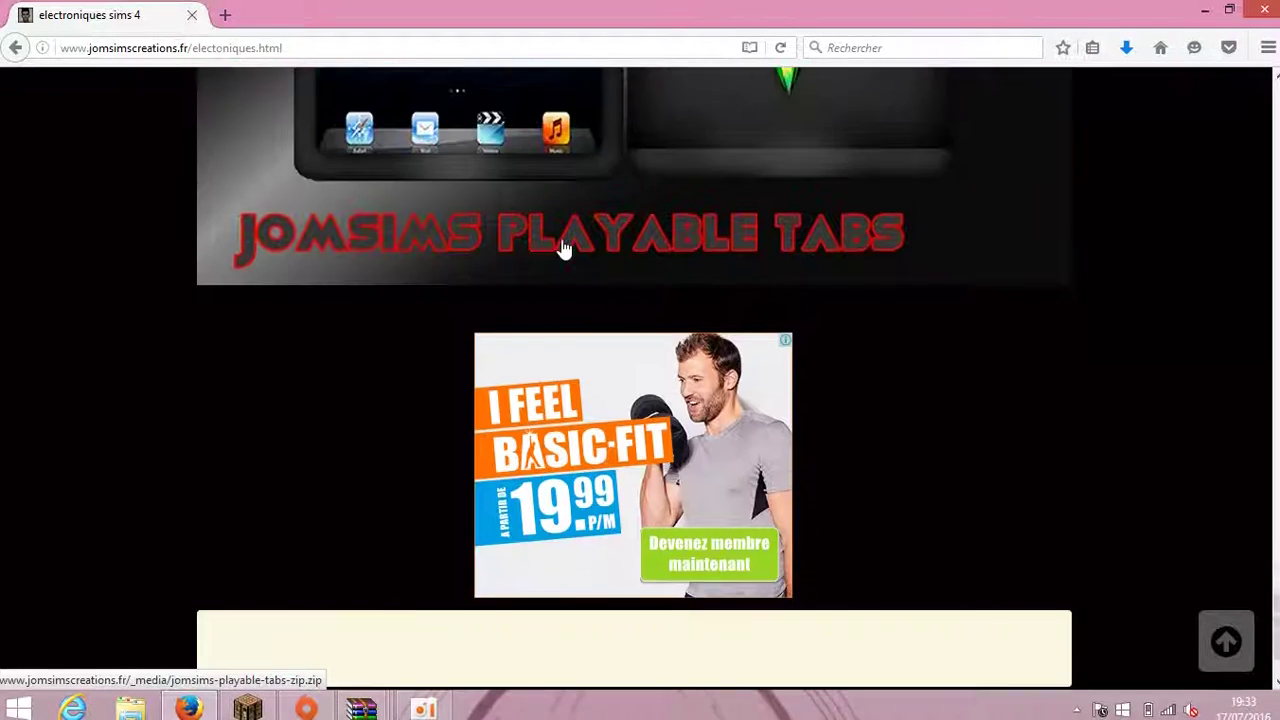
scroll(1177, 323, up, 6)
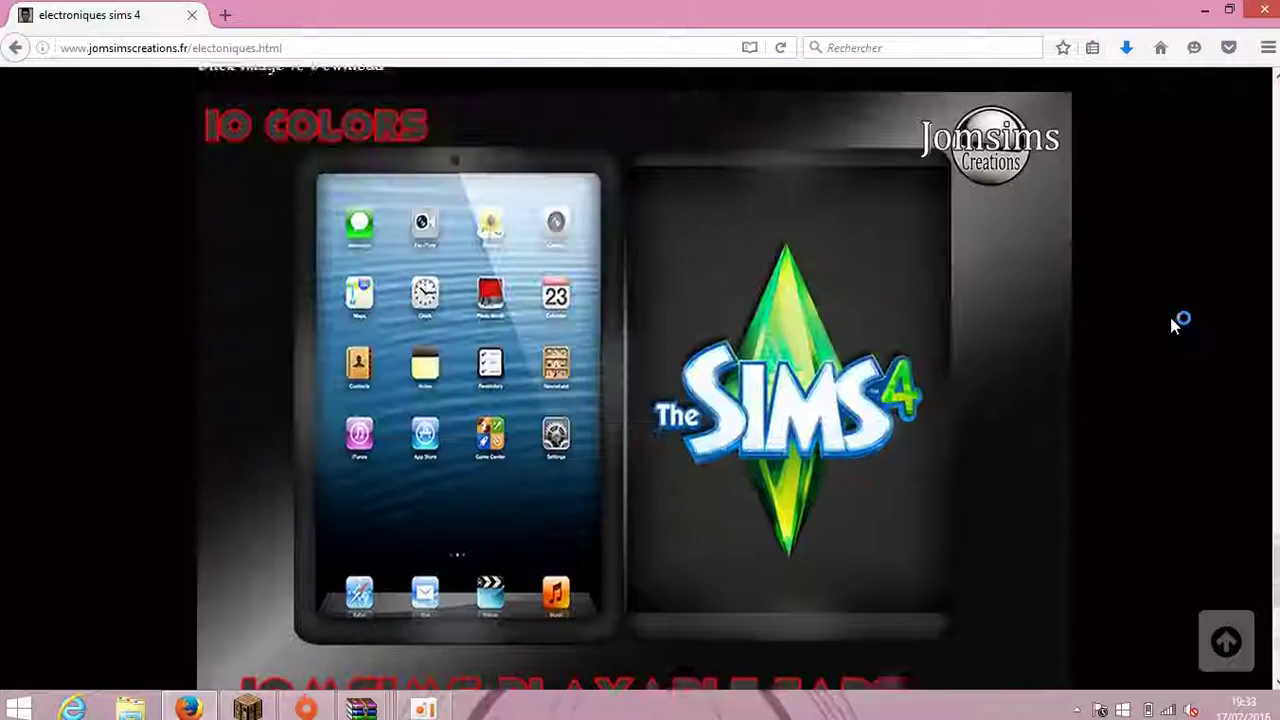
Open the site's Chambre enfant category at the Nichita bedroom set and close the WinRAR window showing the vacuum audio archive
click(1228, 645)
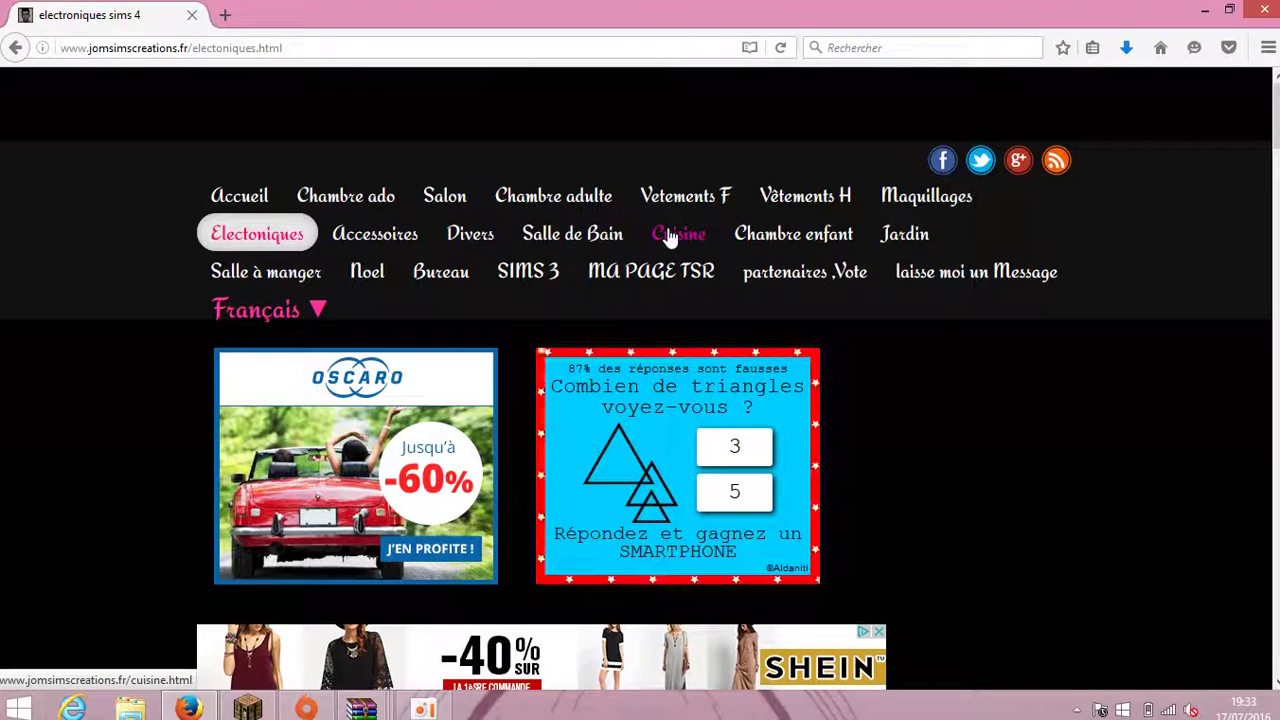
click(795, 246)
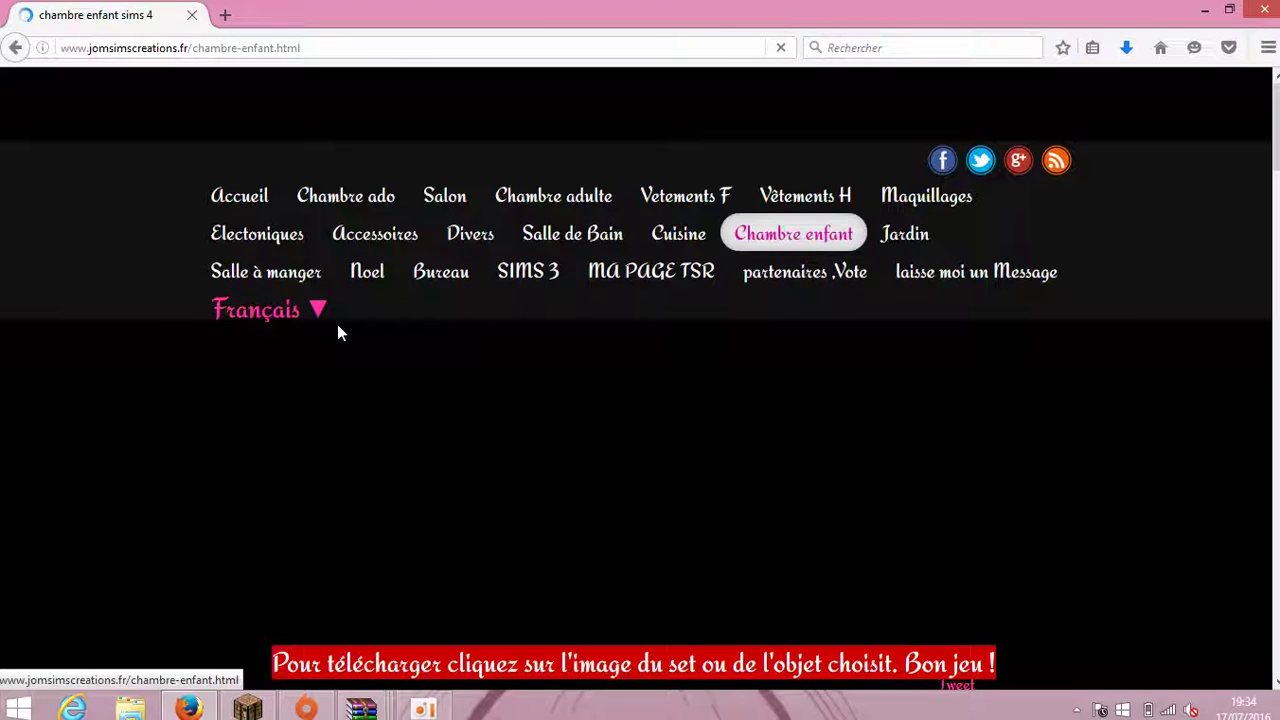
scroll(660, 294, down, 4)
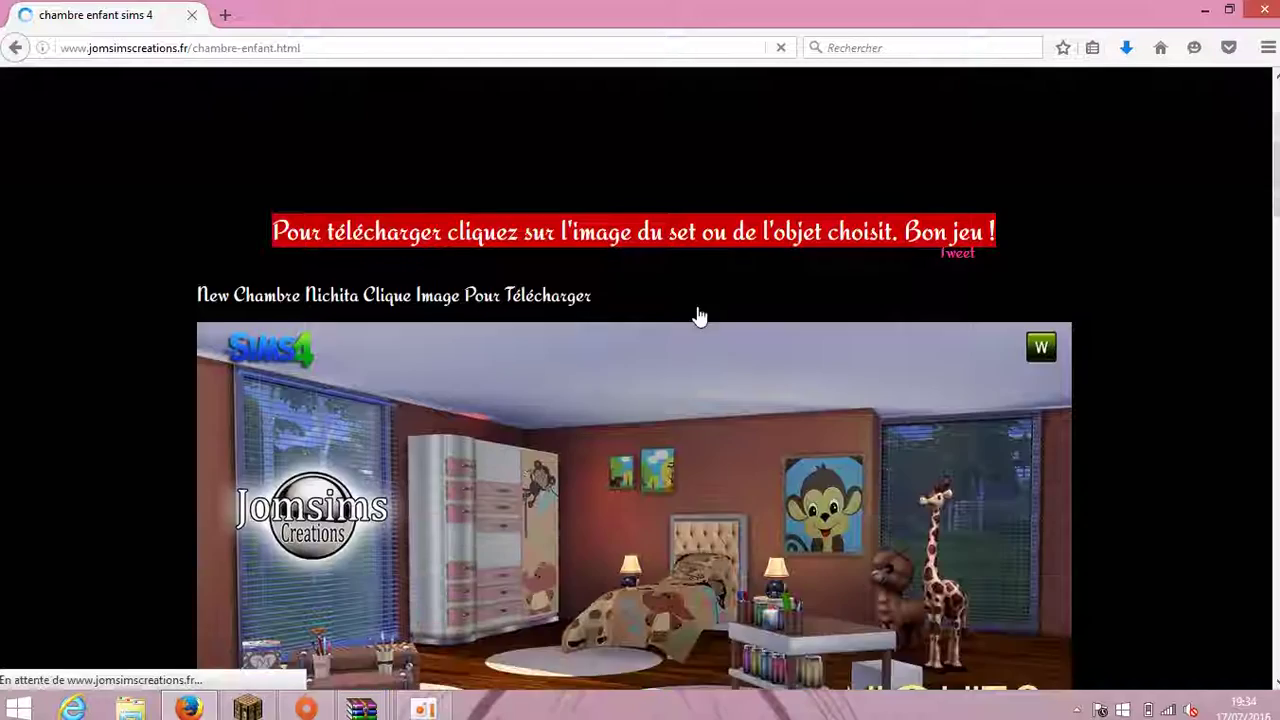
scroll(700, 317, down, 2)
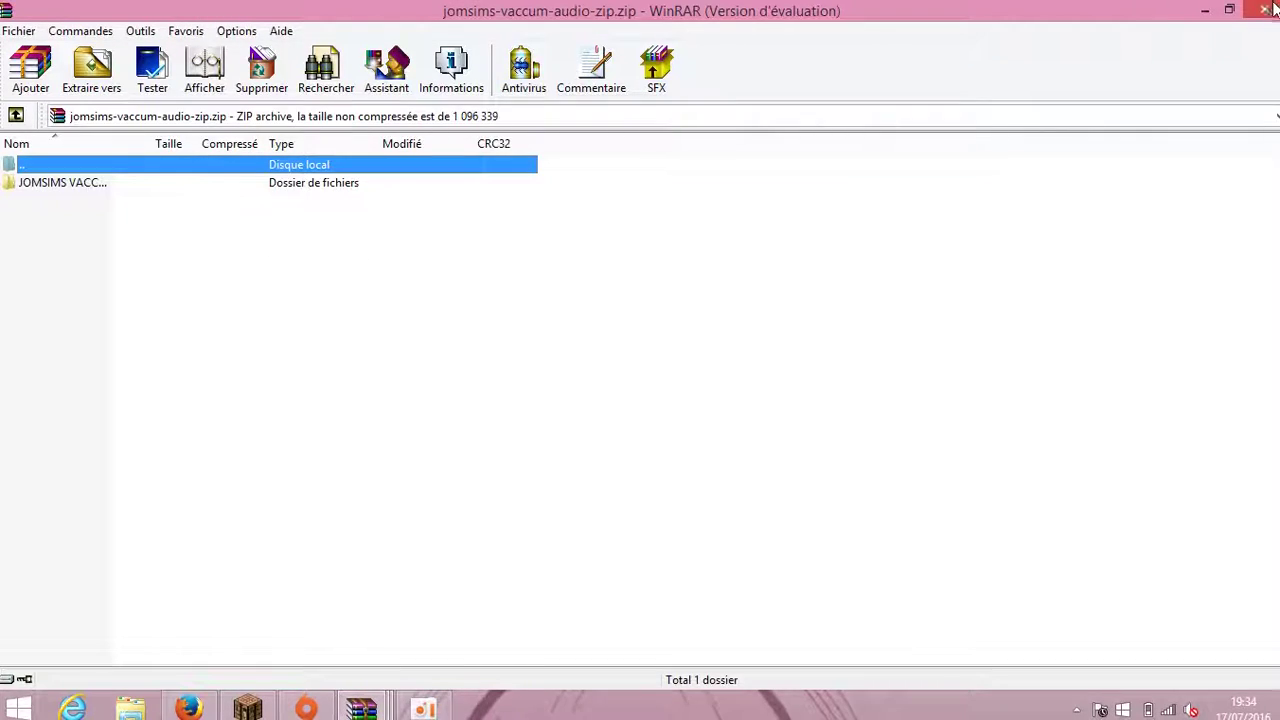
click(1266, 10)
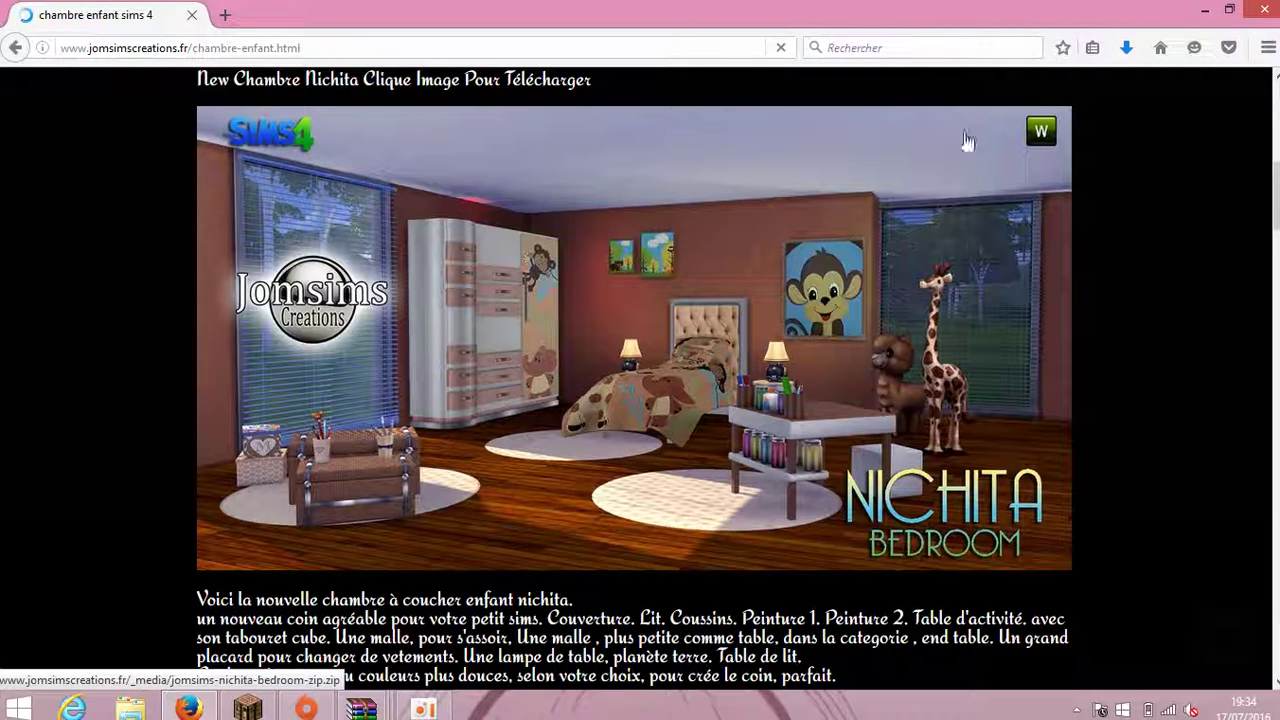
Open the folder containing in-spiration-zara-home-bedroom-zip.zip from the browser's list of downloads
click(1128, 48)
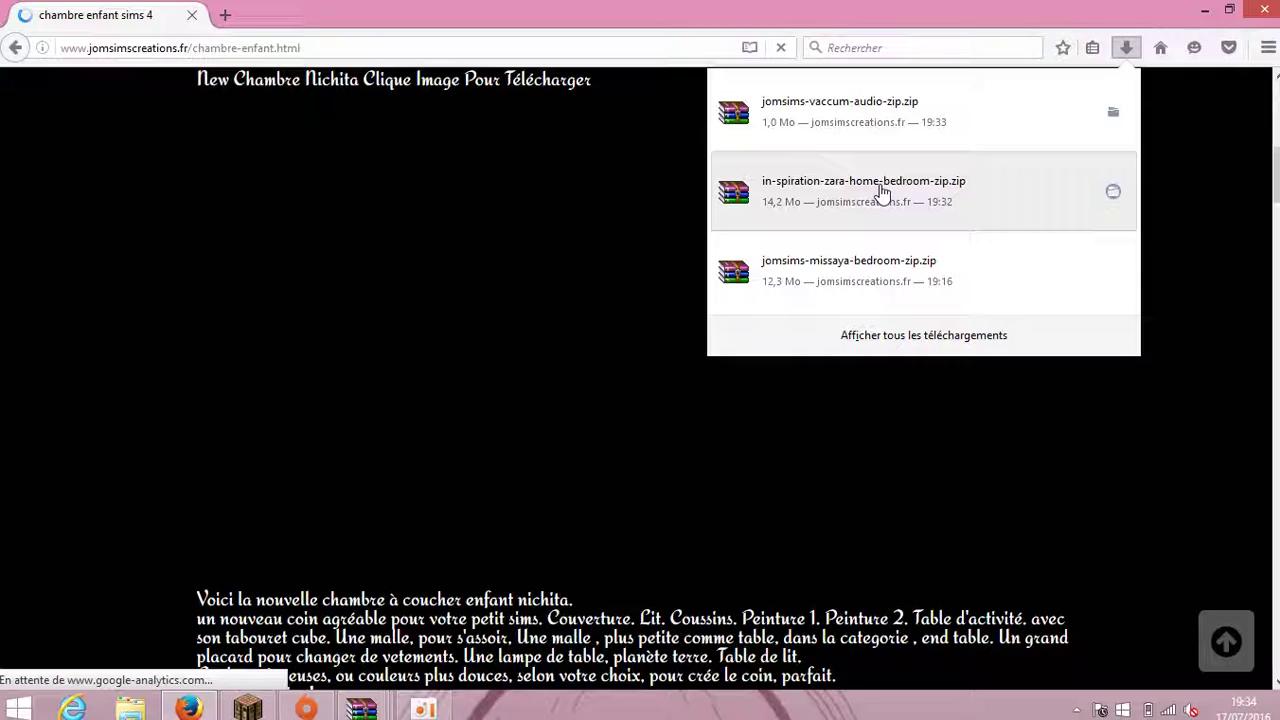
right_click(880, 192)
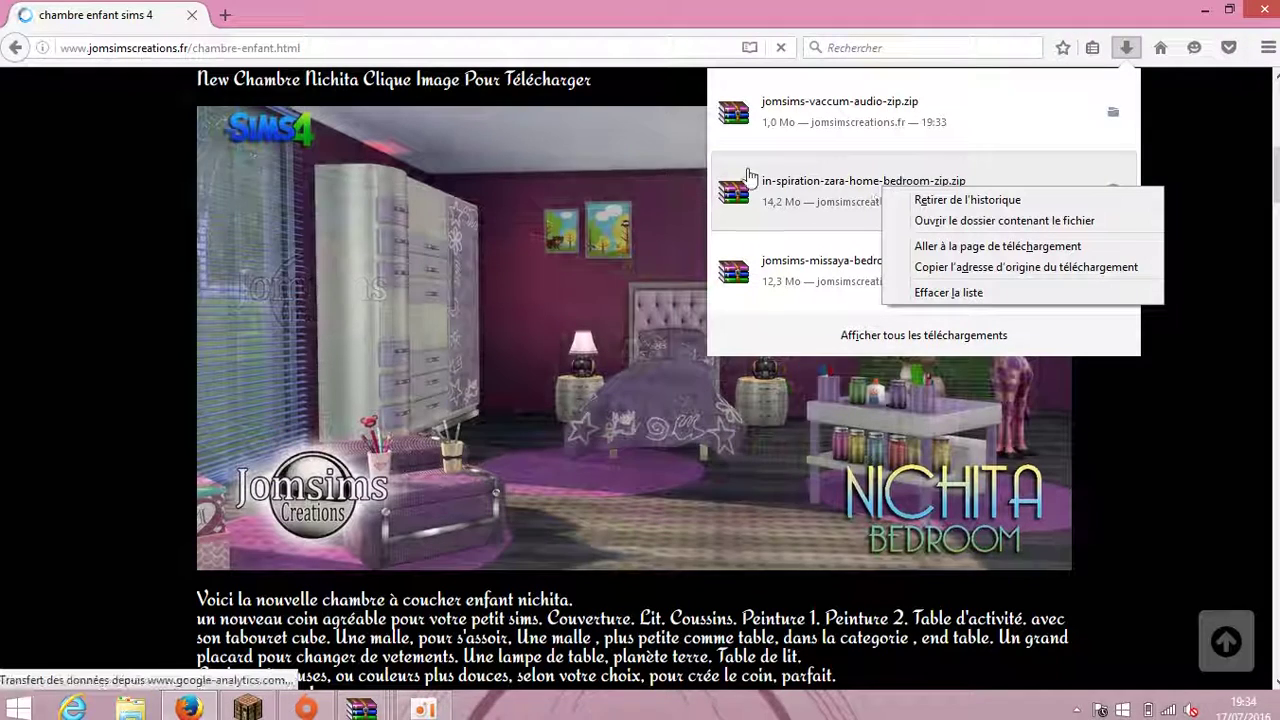
click(1015, 222)
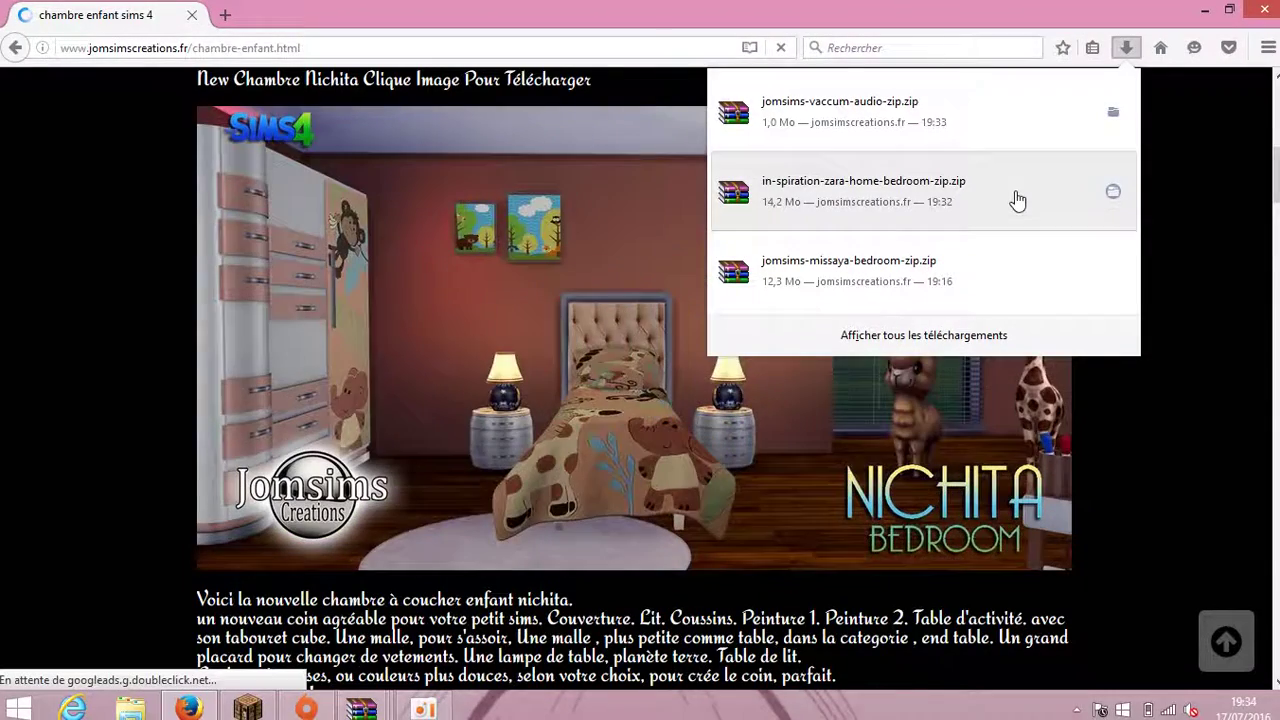
right_click(1015, 196)
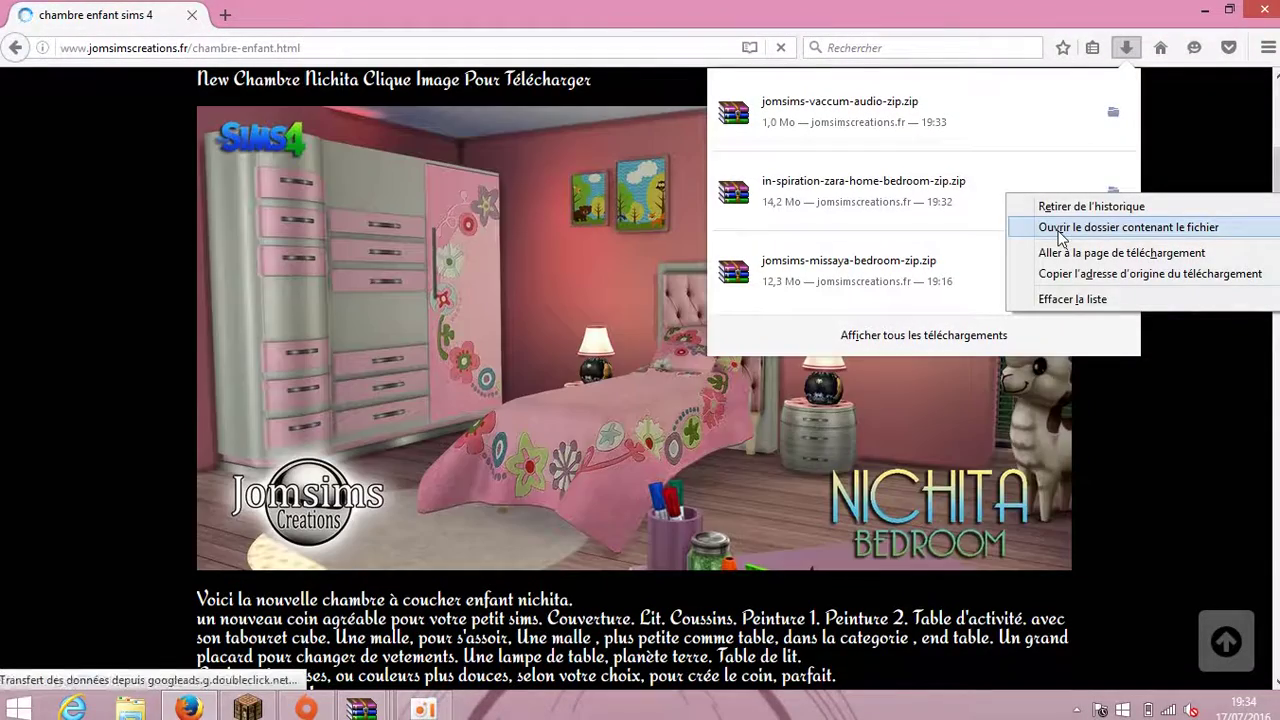
click(1060, 237)
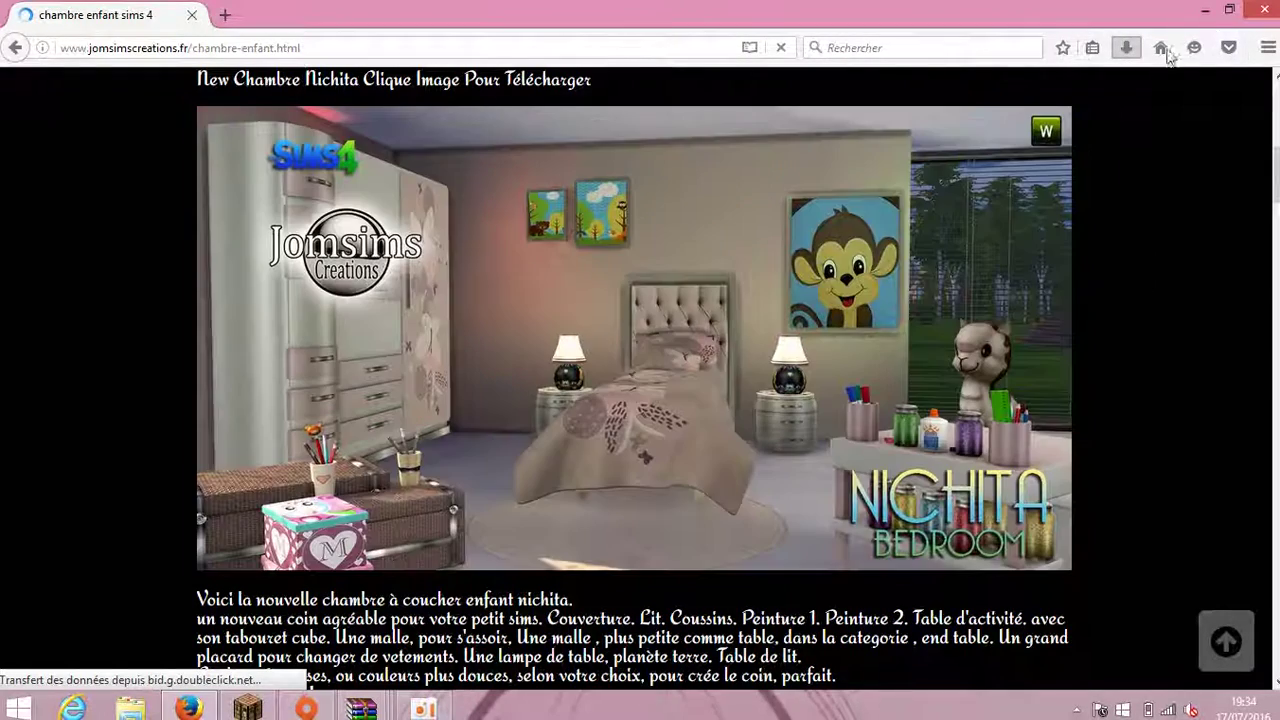
Reduce the browser to a smaller window, close the WinRAR window with the Zara Home archive, and move the browser higher on the desktop
click(1229, 10)
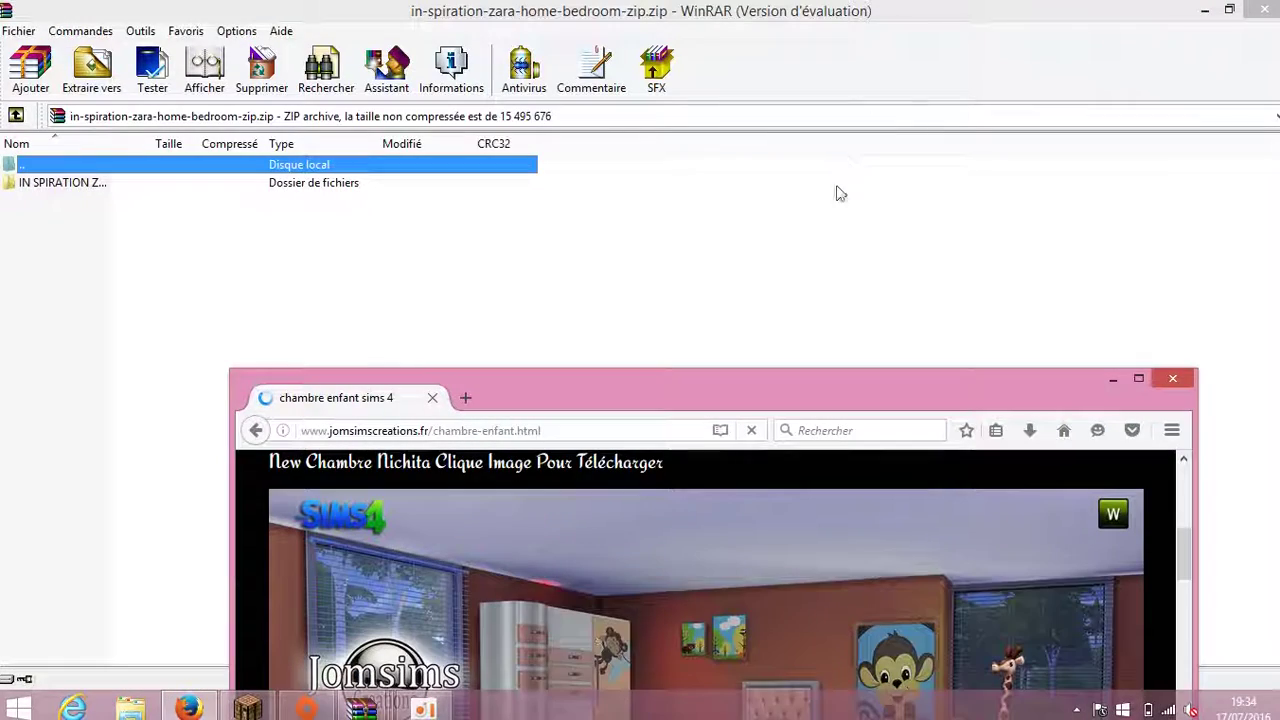
click(1268, 12)
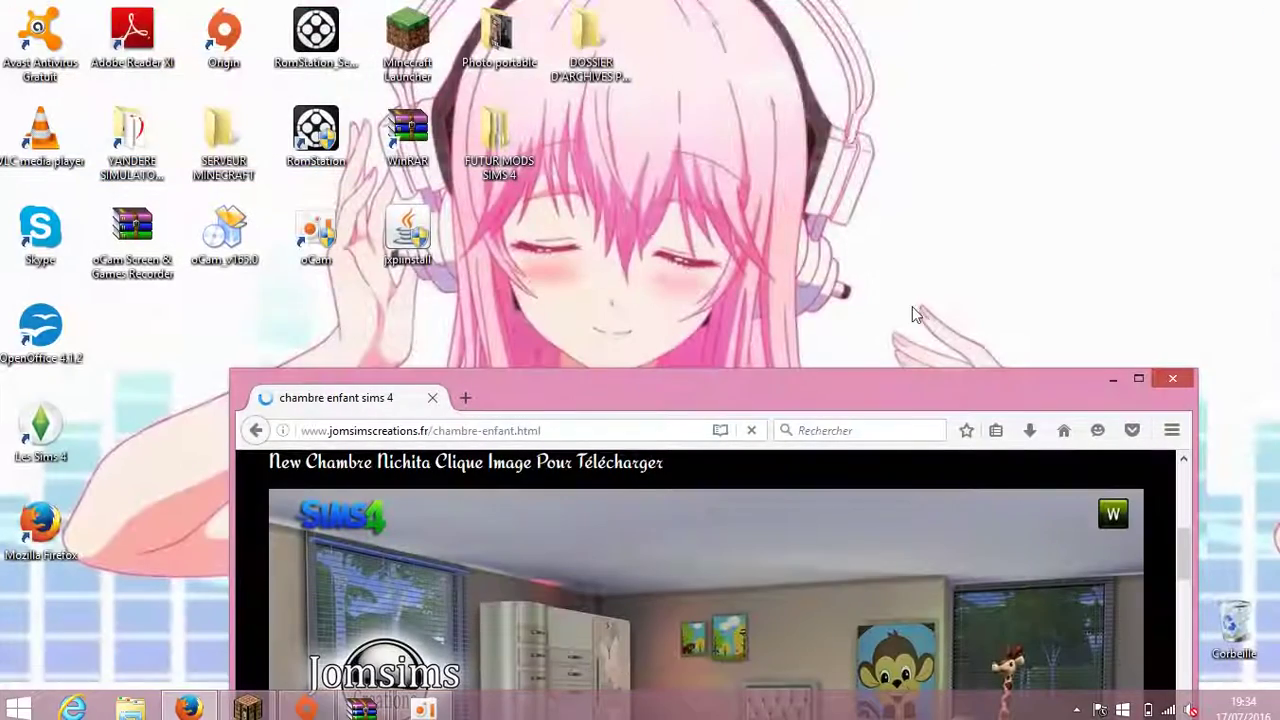
drag(904, 388, 860, 150)
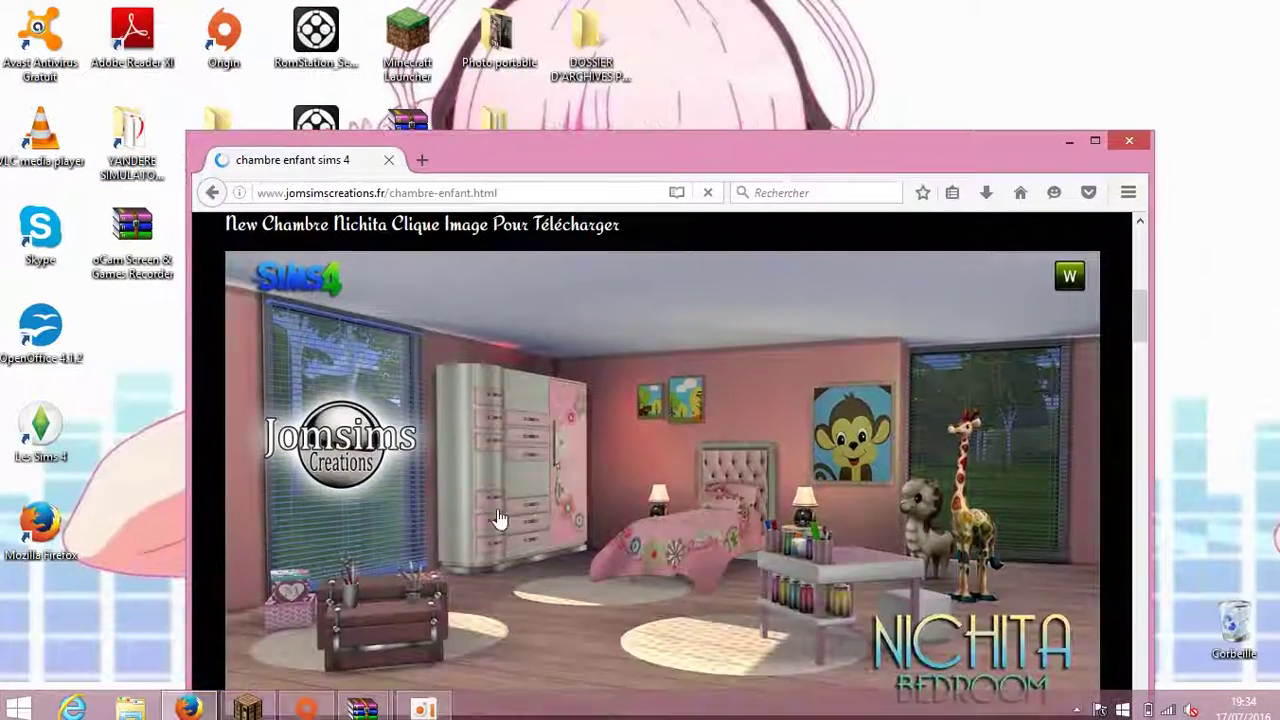
Open the folder containing jomsims-vaccum-audio-zip.zip from the browser's list of downloads
click(985, 194)
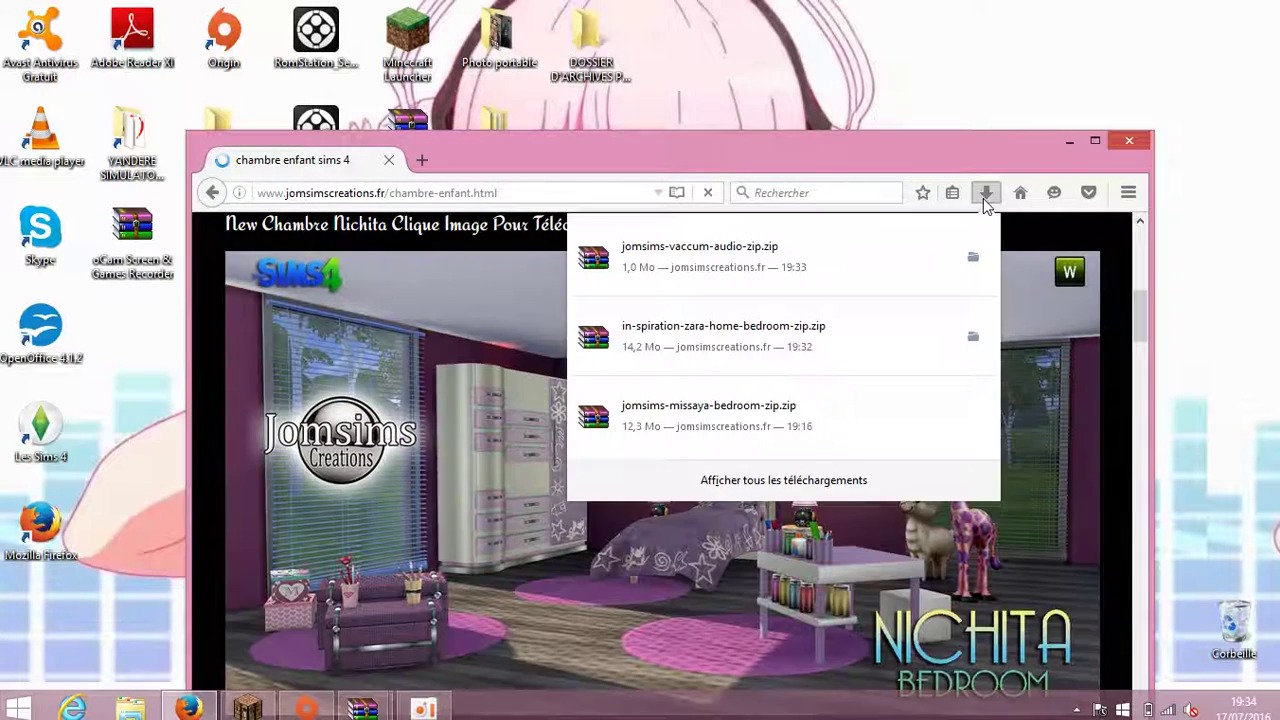
right_click(788, 266)
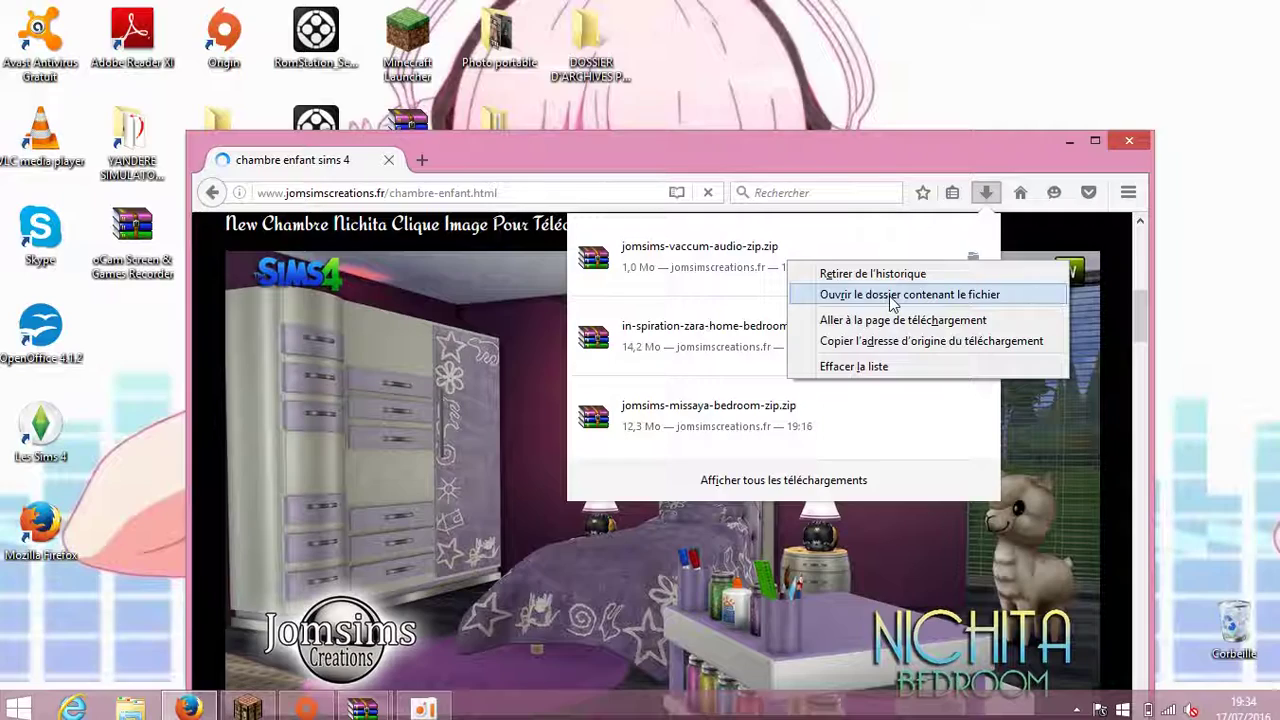
click(893, 296)
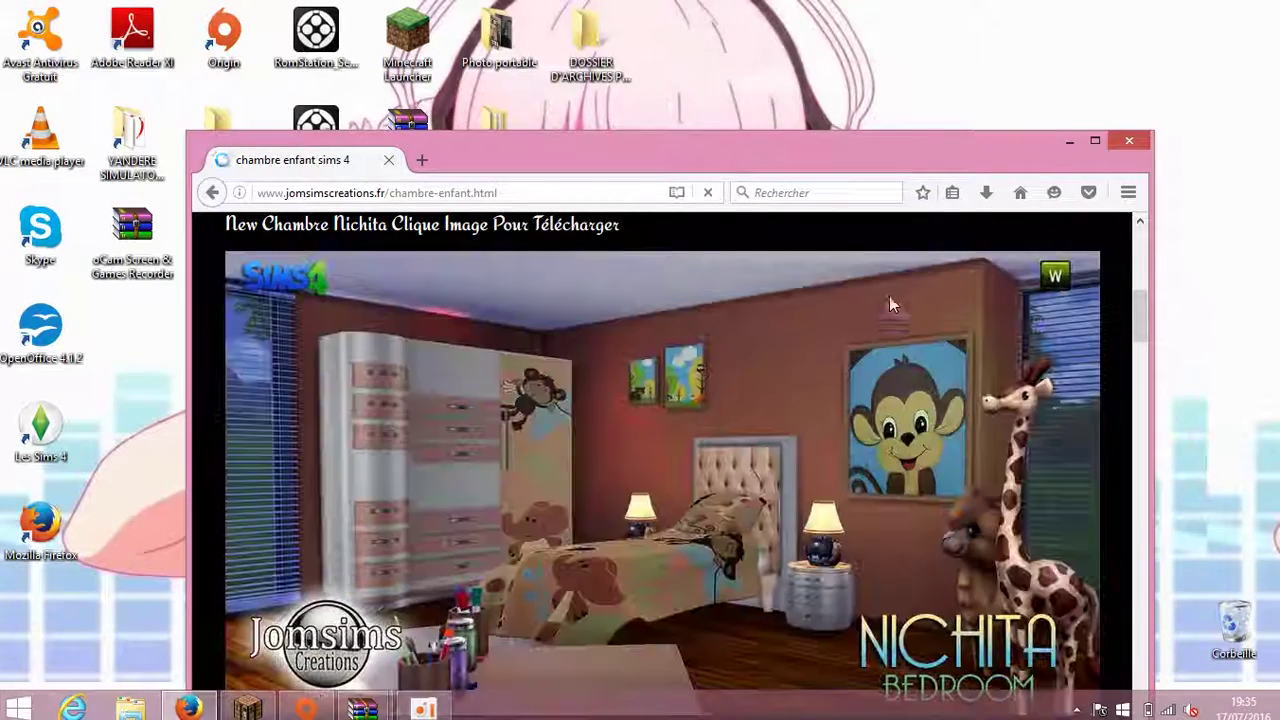
Minimise the browser and reposition the Temp folder window so the desktop's FUTUR MODS SIMS 4 folder is uncovered
drag(792, 156, 828, 20)
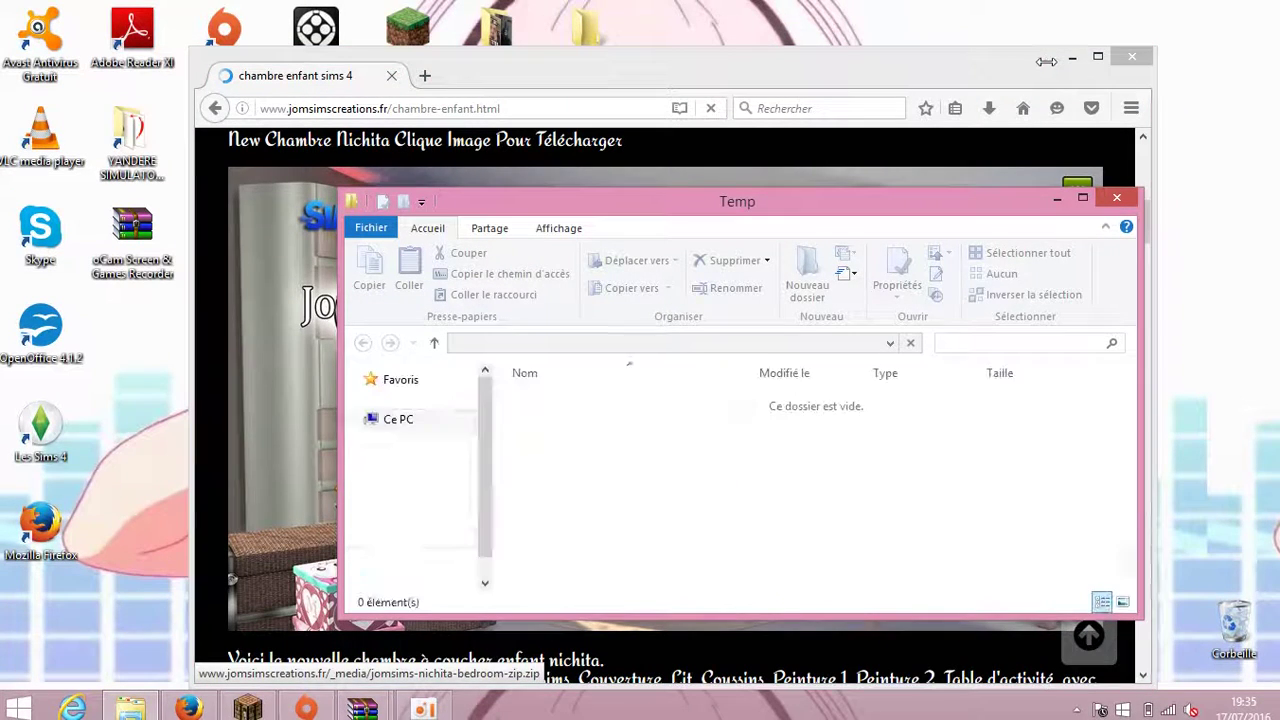
click(1071, 57)
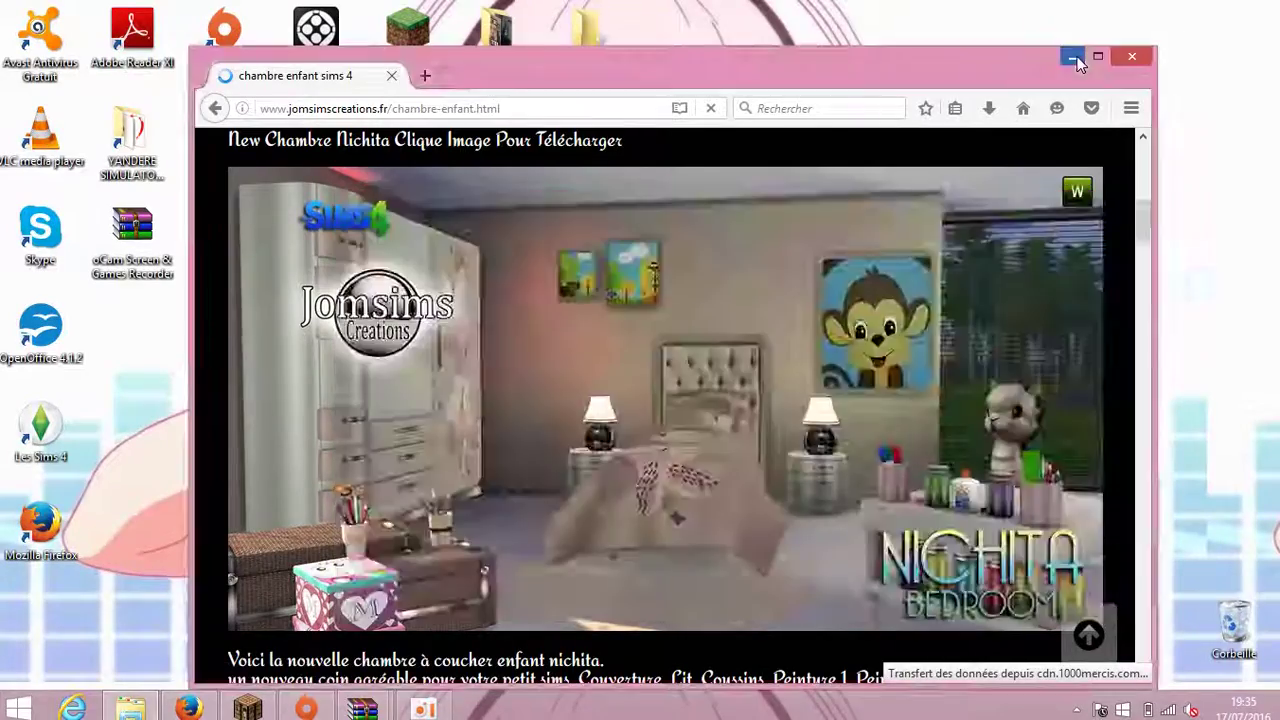
drag(782, 203, 709, 269)
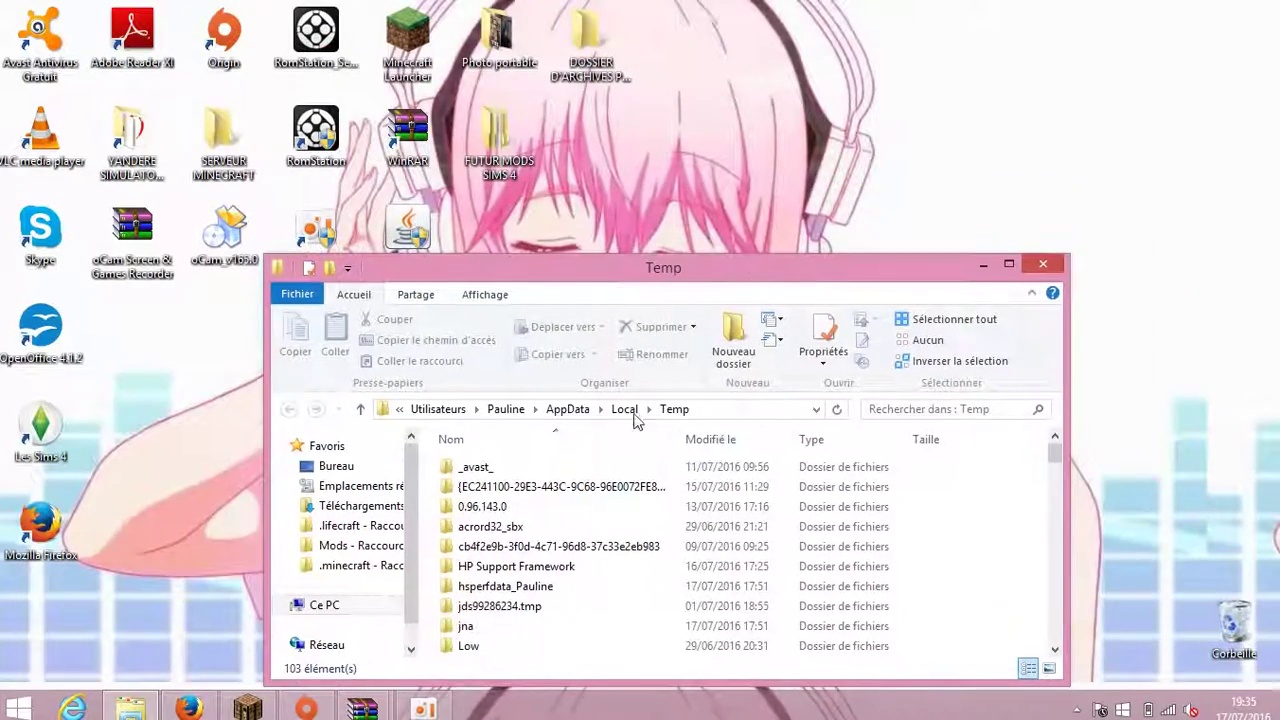
Move the jomsims-vaccum-audio-zip archive from the Temp folder into the FUTUR MODS SIMS 4 folder on the desktop
scroll(594, 500, down, 10)
scroll(585, 505, down, 5)
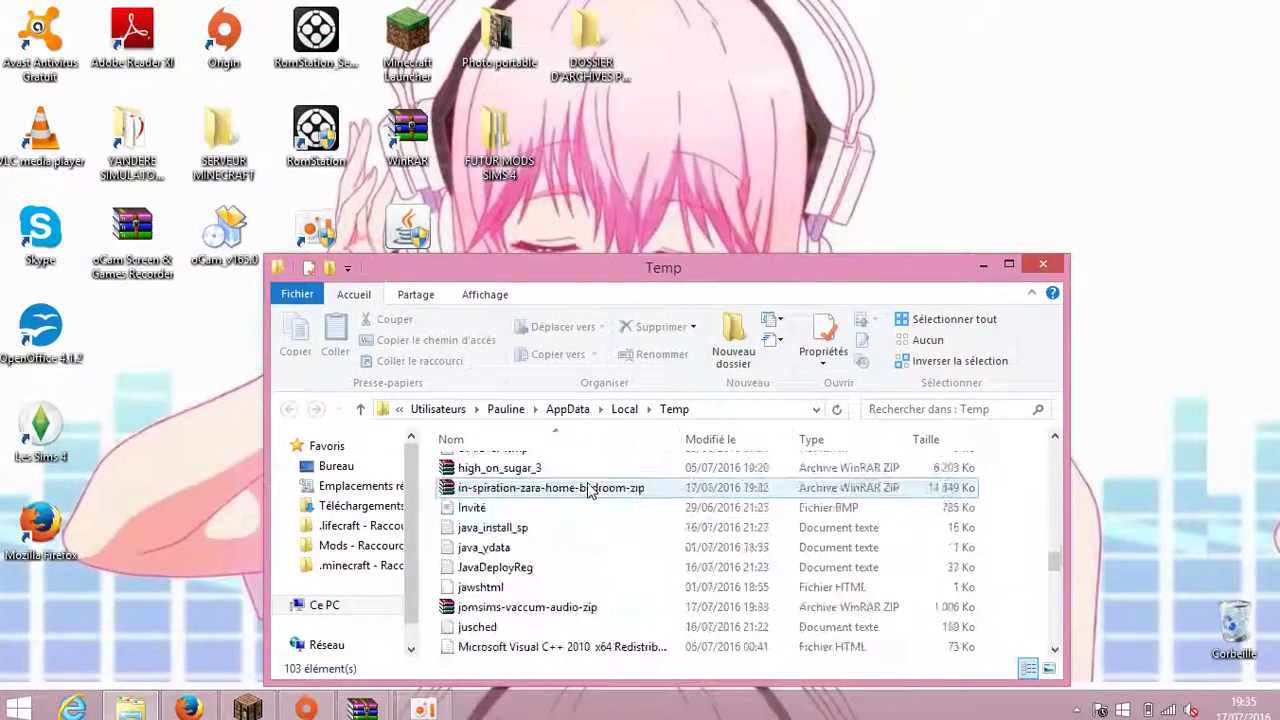
click(518, 528)
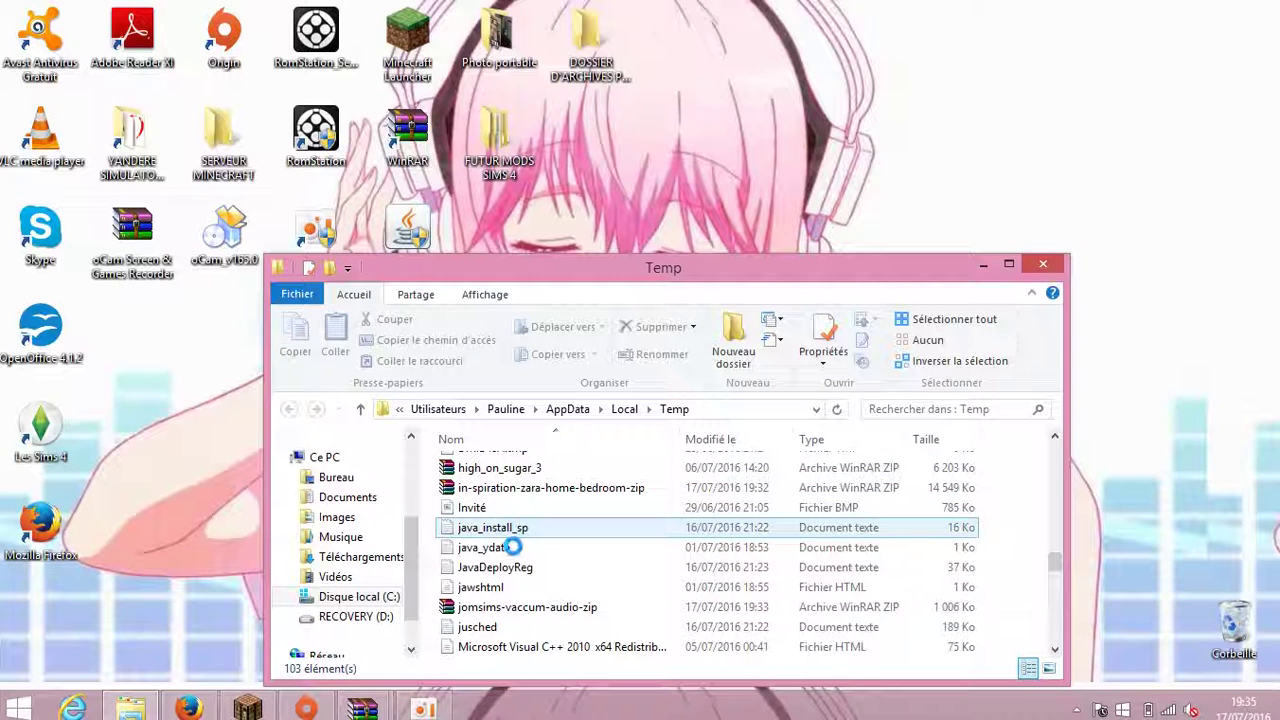
key(Down)
key(Down)
key(Down)
key(Down)
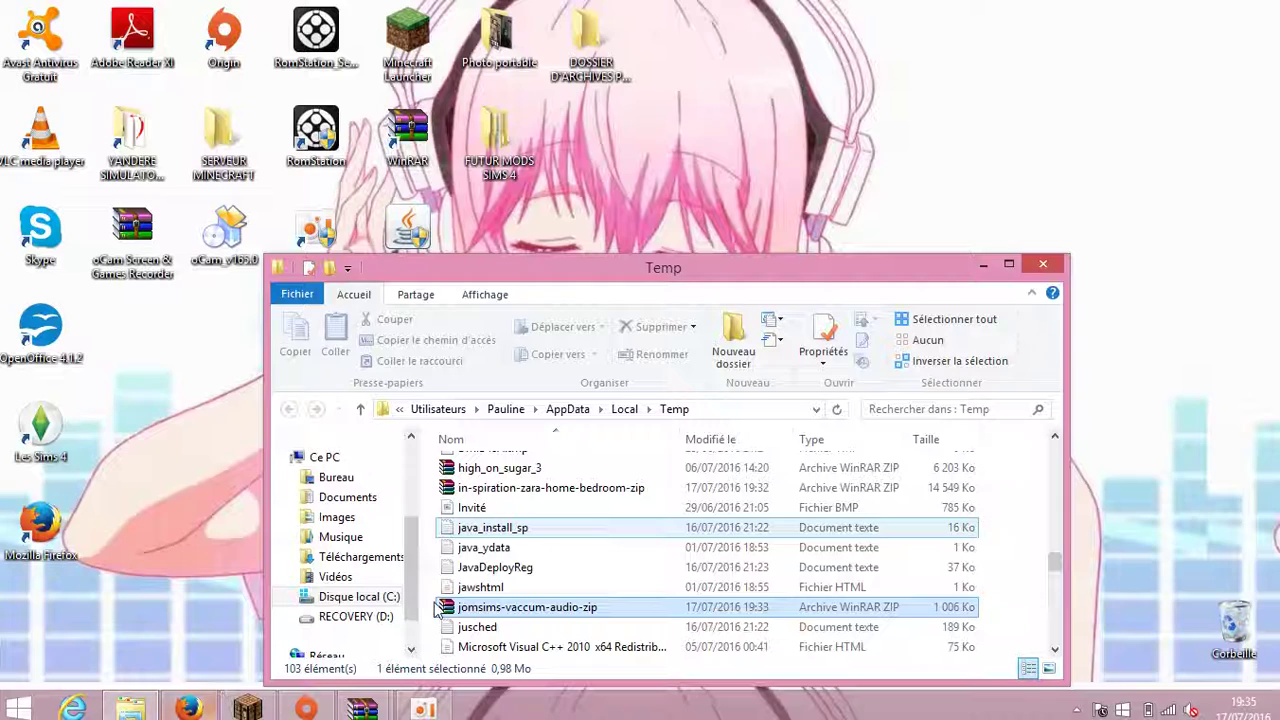
scroll(470, 615, down, 1)
double_click(508, 548)
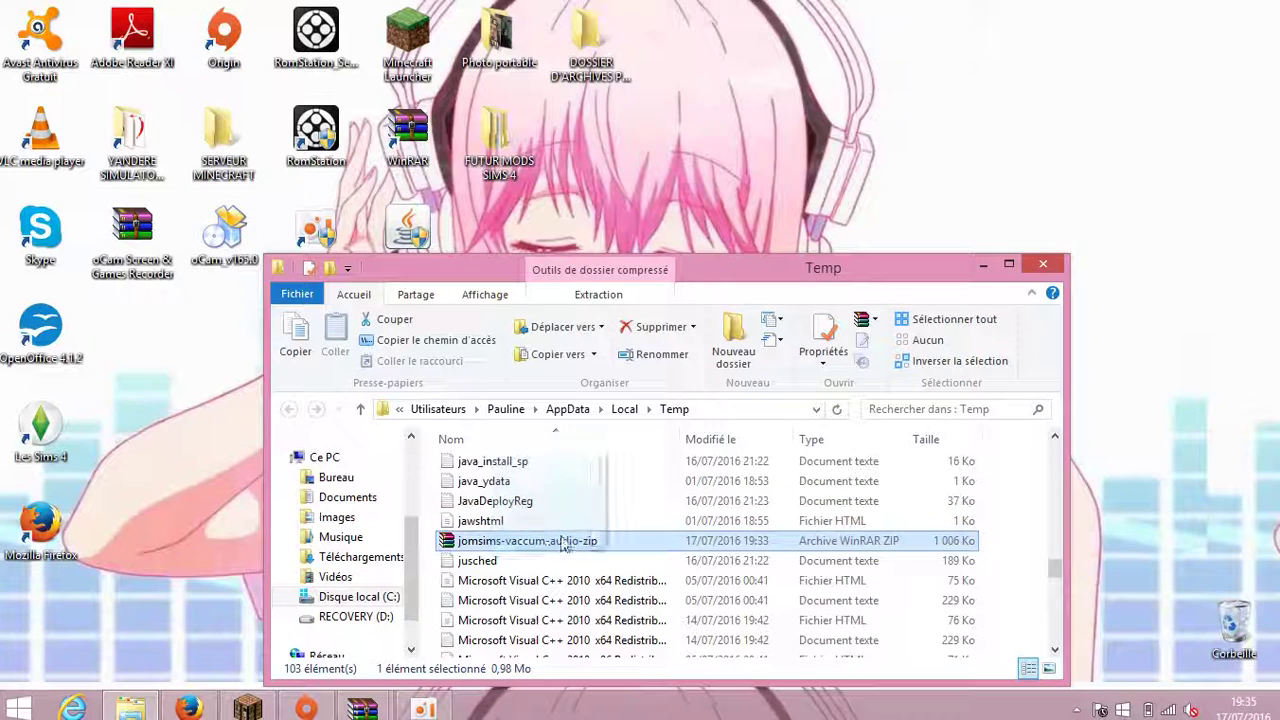
drag(505, 175, 490, 150)
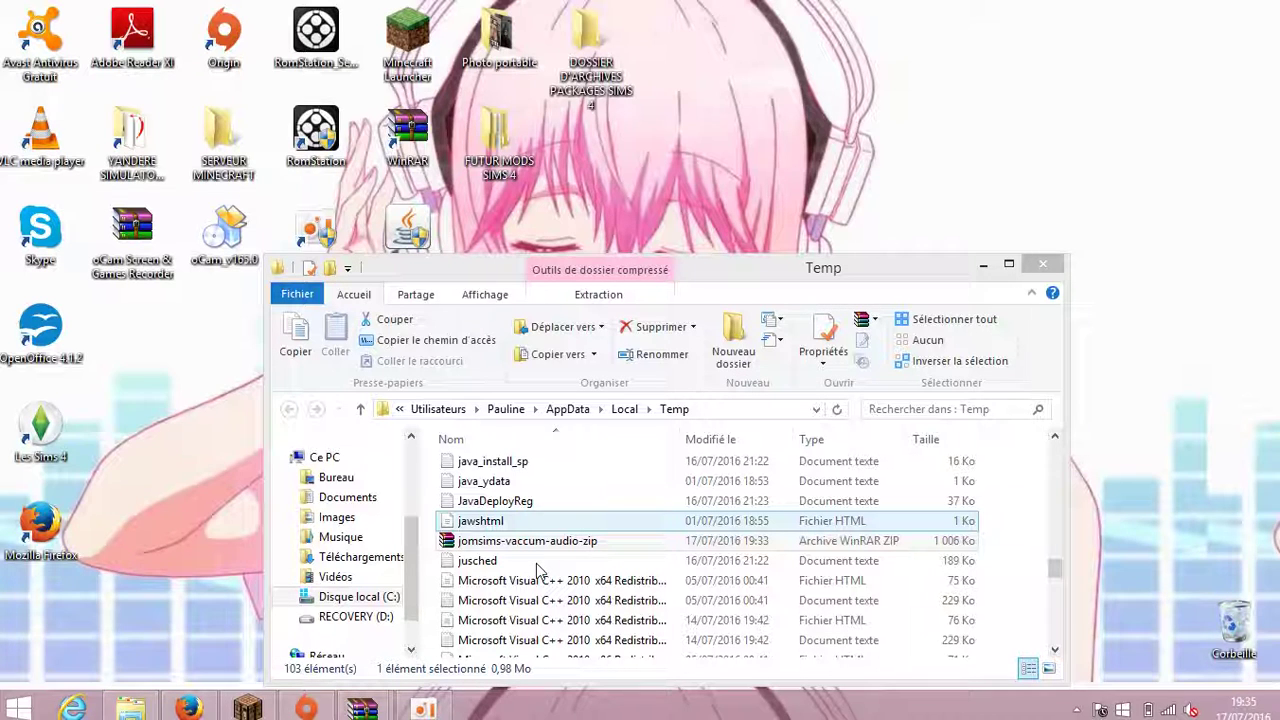
Return to the browser and open the folder containing in-spiration-zara-home-bedroom-zip.zip from its list of downloads
click(189, 709)
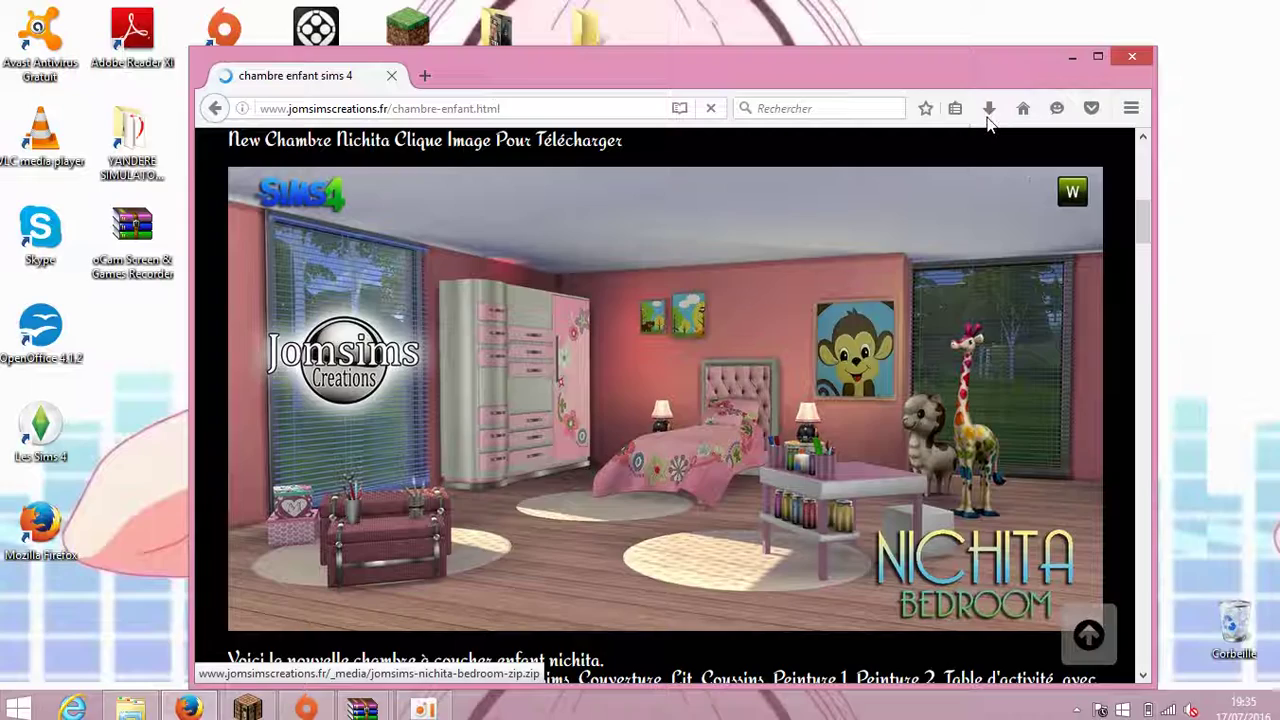
click(988, 109)
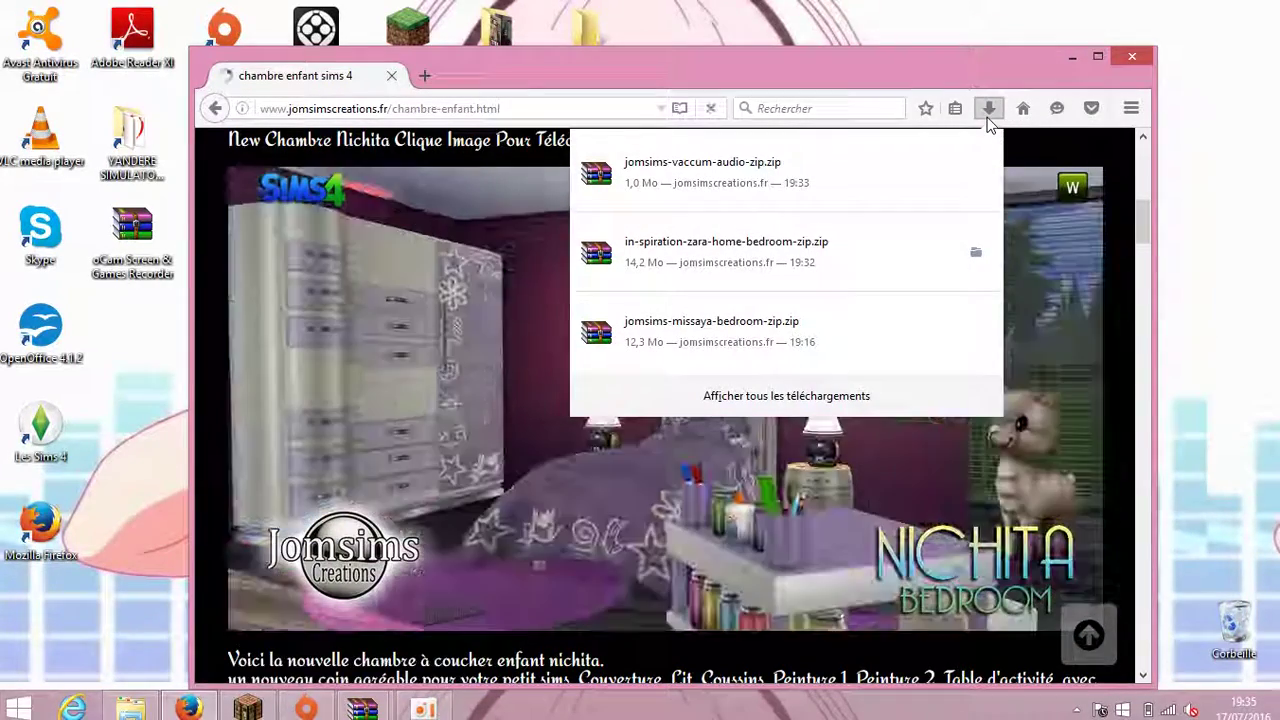
click(975, 252)
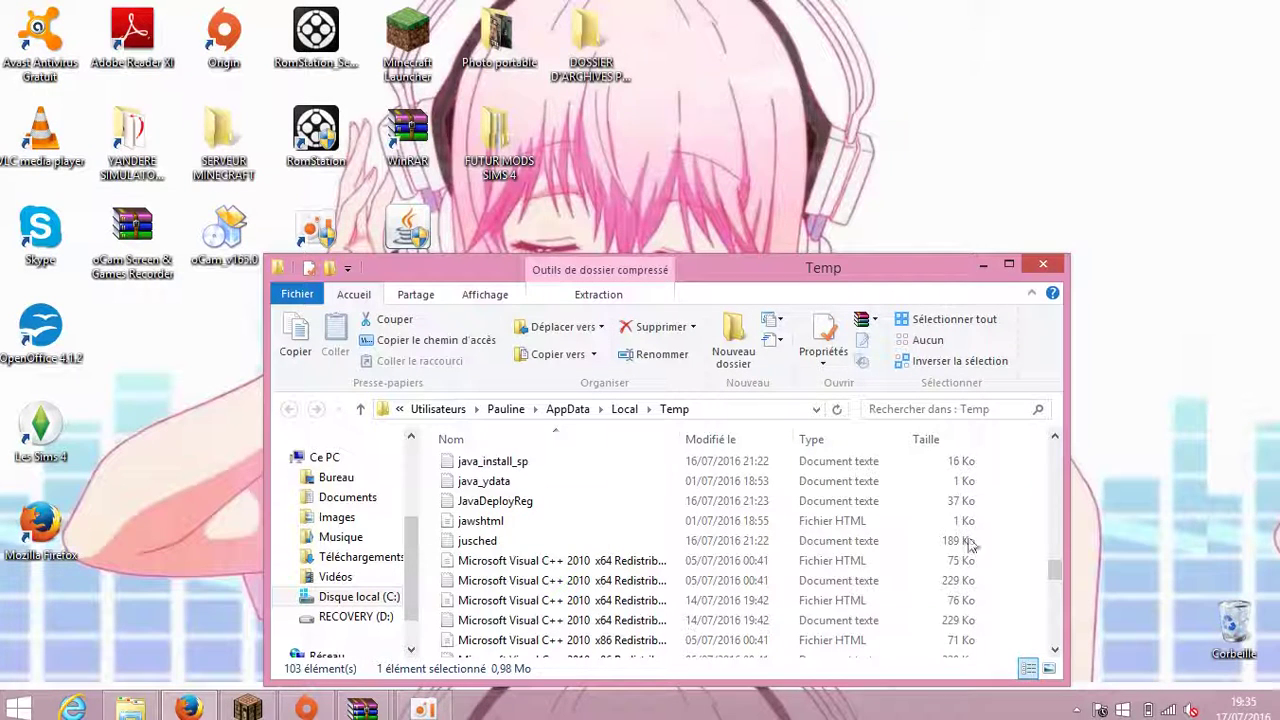
Find the in-spiration-zara-home-bedroom-zip archive in Temp and move it into the desktop's FUTUR MODS SIMS 4 folder
click(1056, 628)
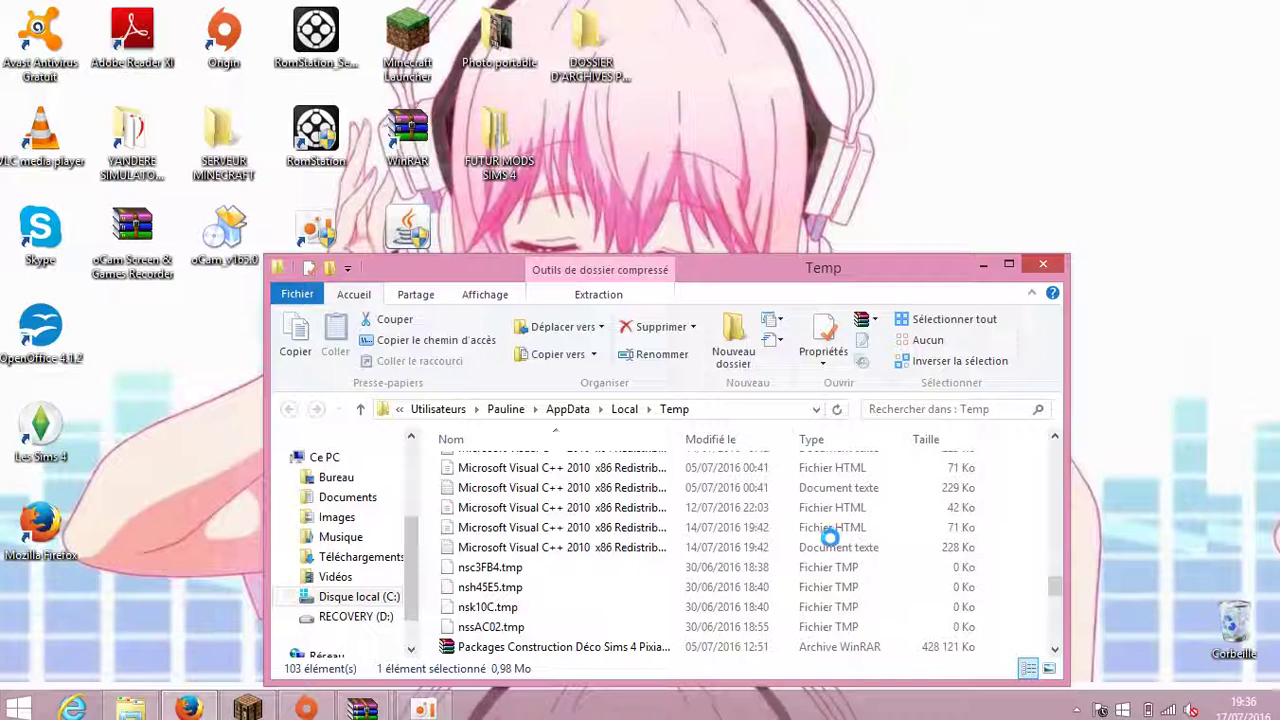
key(Delete)
scroll(750, 580, down, 10)
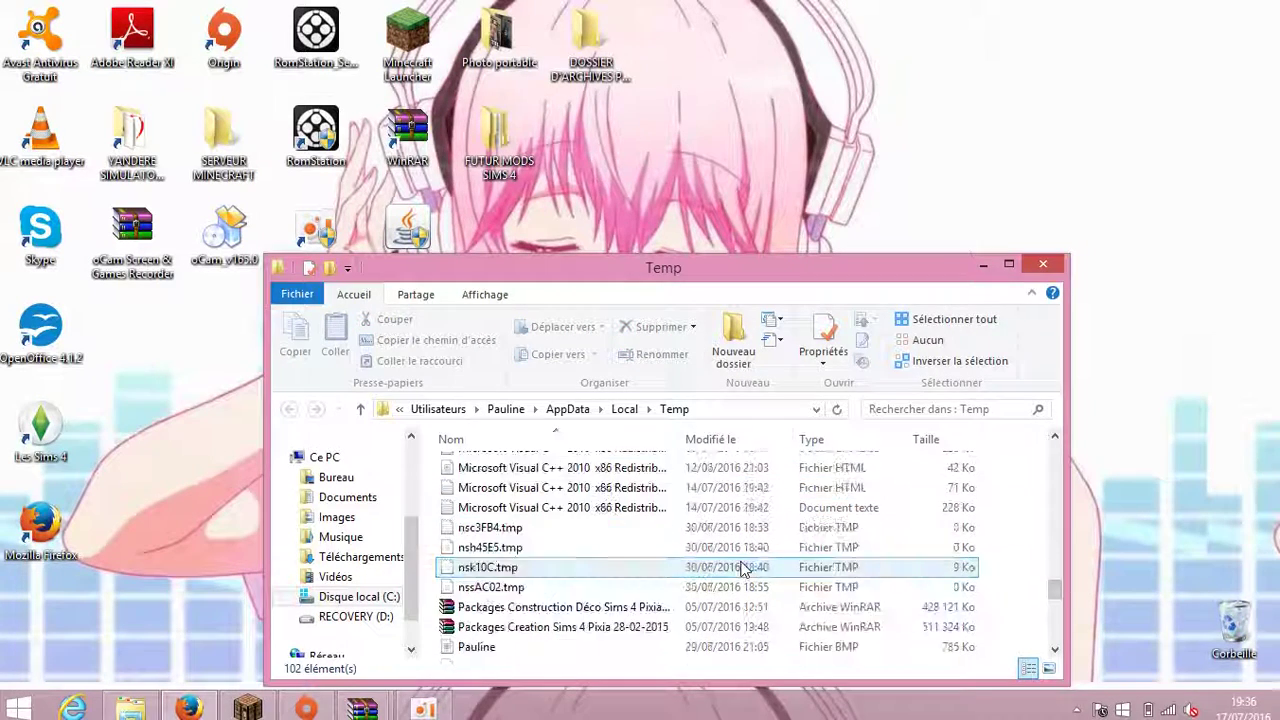
scroll(743, 568, up, 2)
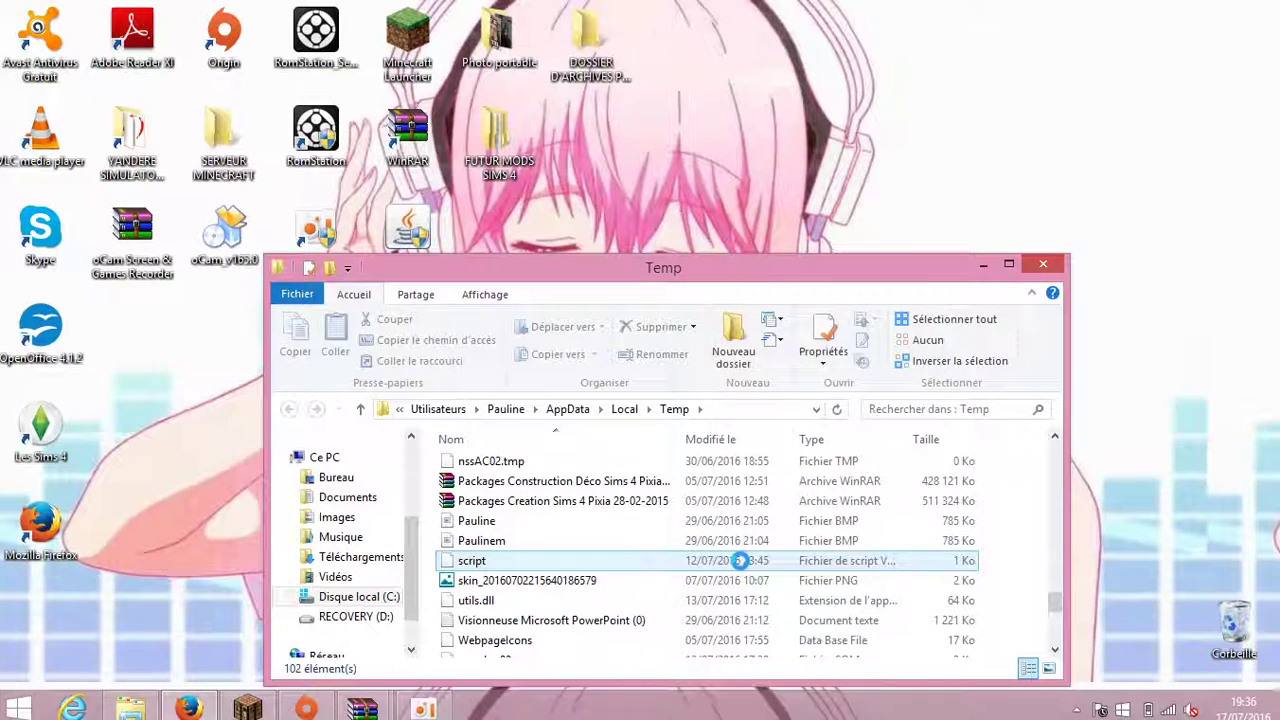
scroll(660, 500, down, 5)
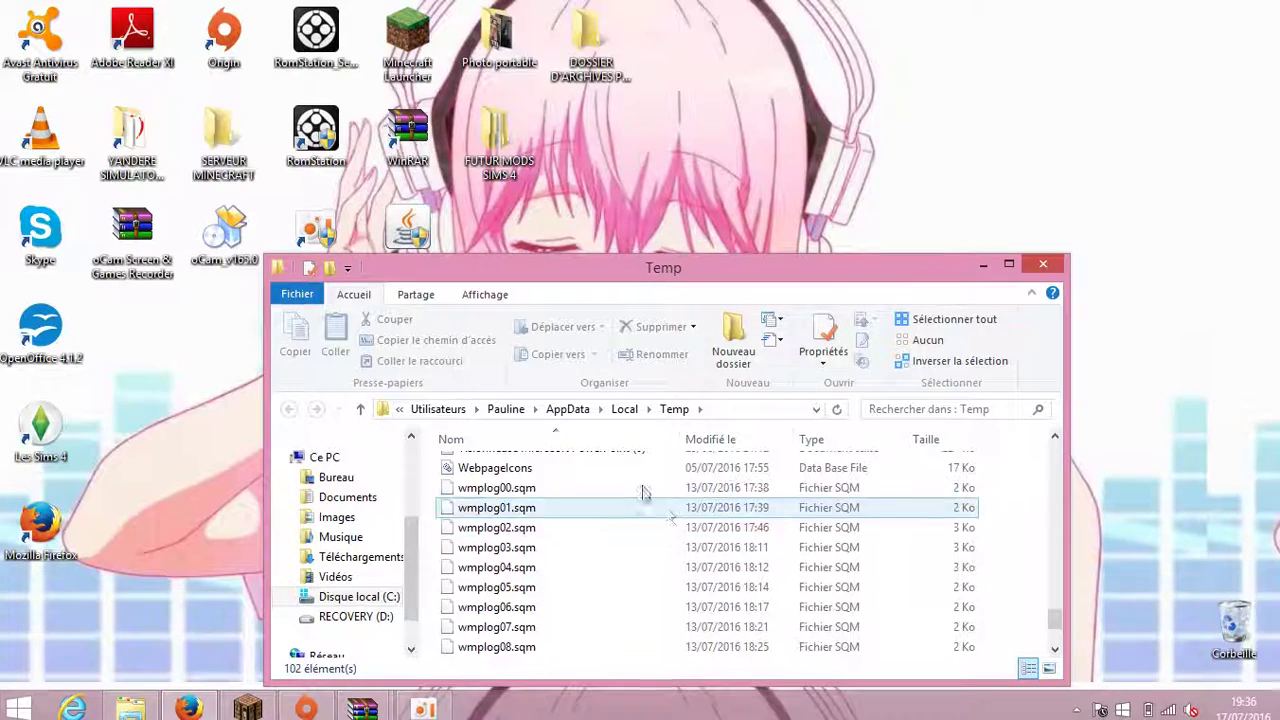
scroll(877, 569, up, 20)
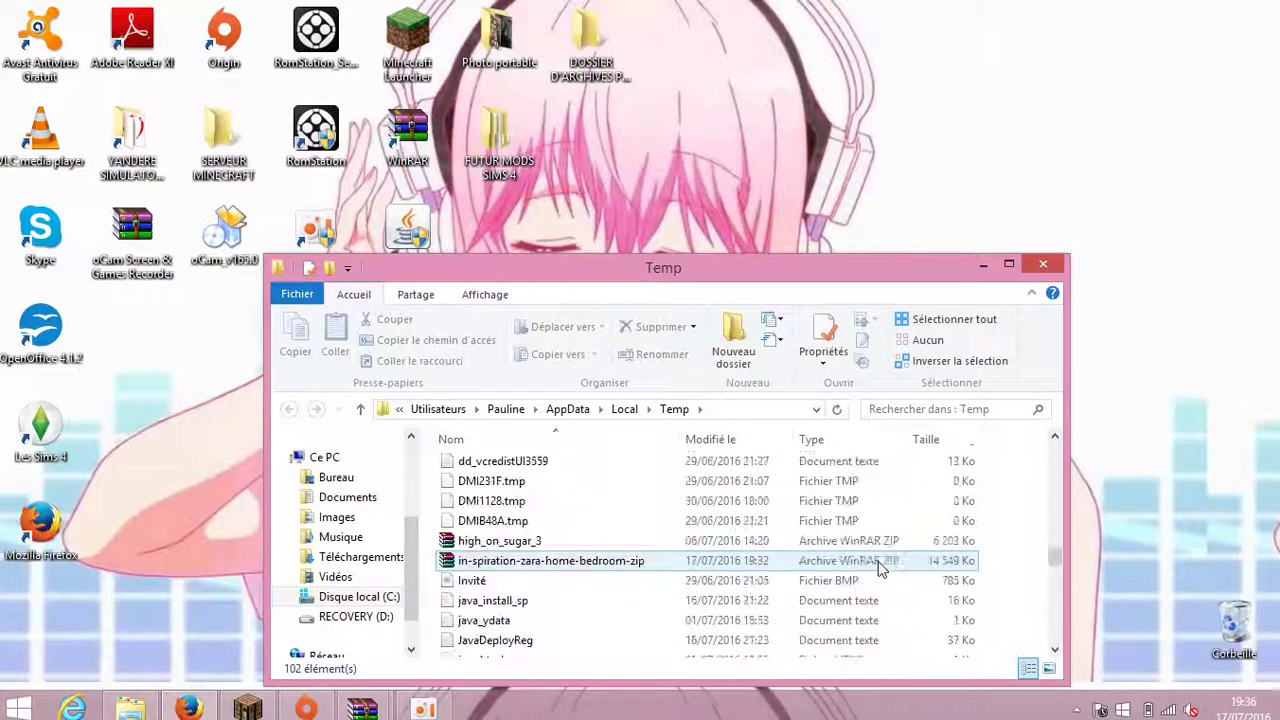
scroll(873, 577, down, 5)
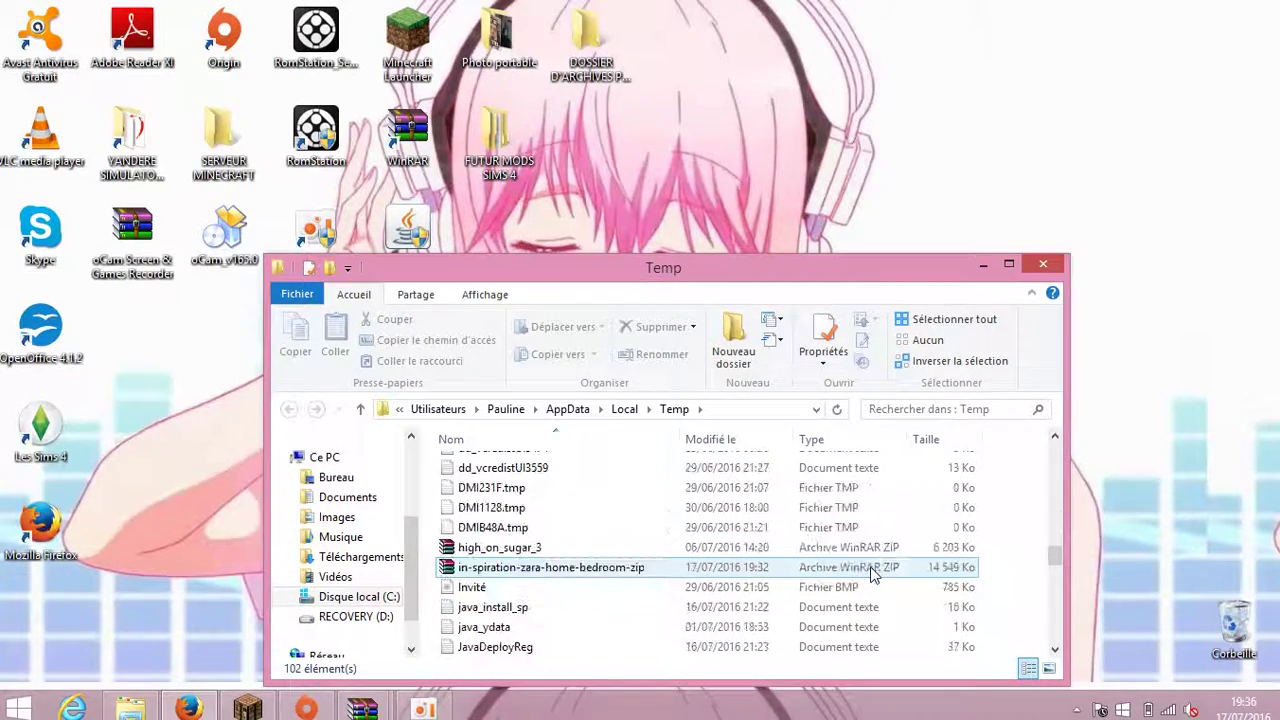
click(581, 570)
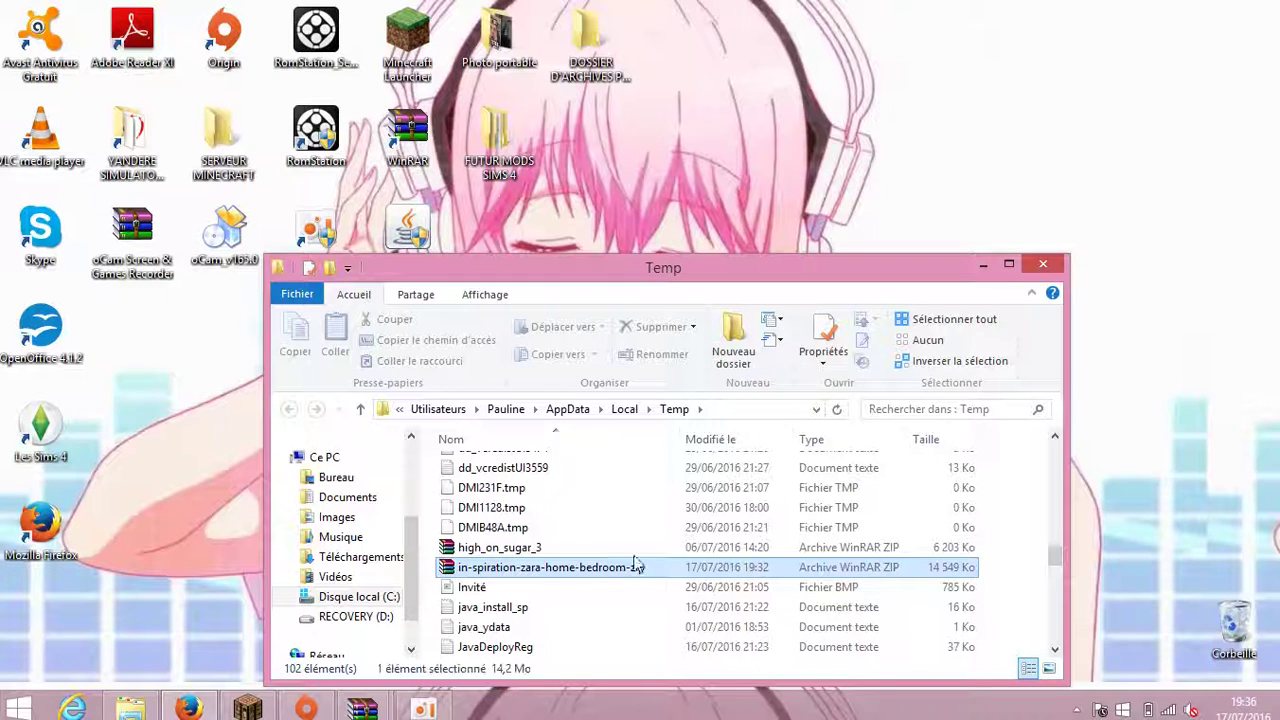
drag(503, 160, 522, 173)
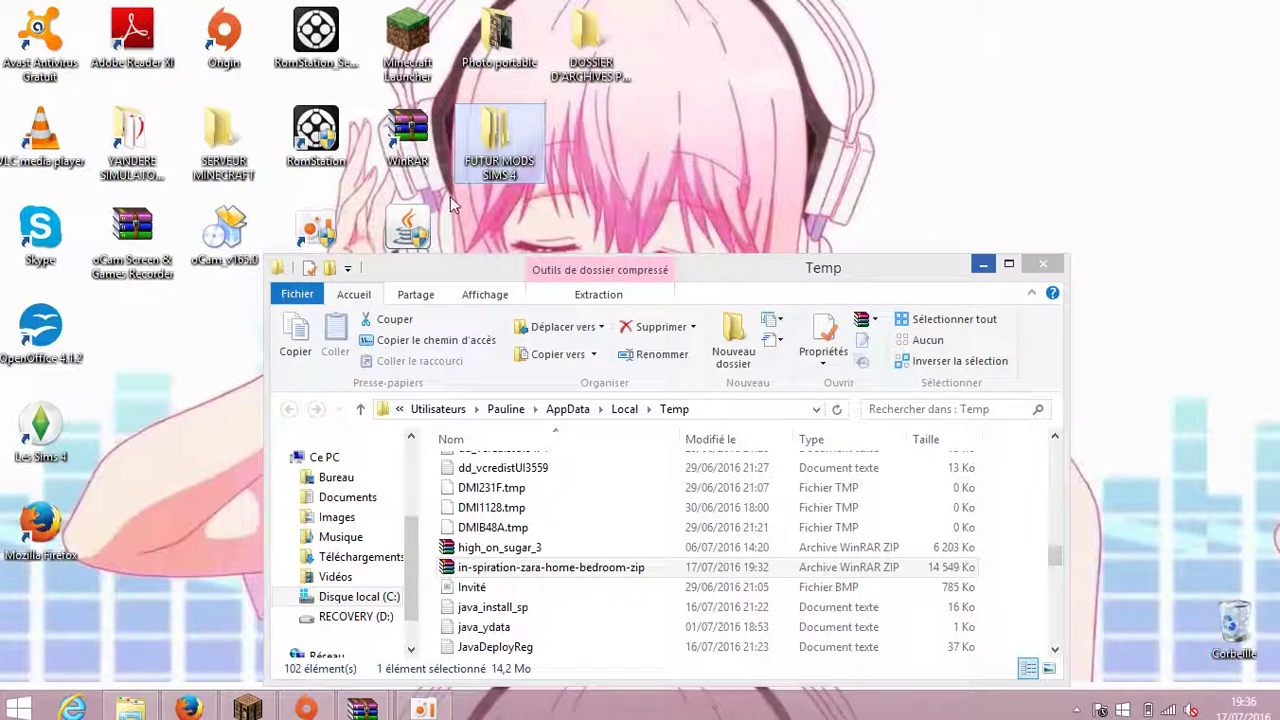
Clear the desktop of open windows and open the FUTUR MODS SIMS 4 folder
mouse_move(514, 172)
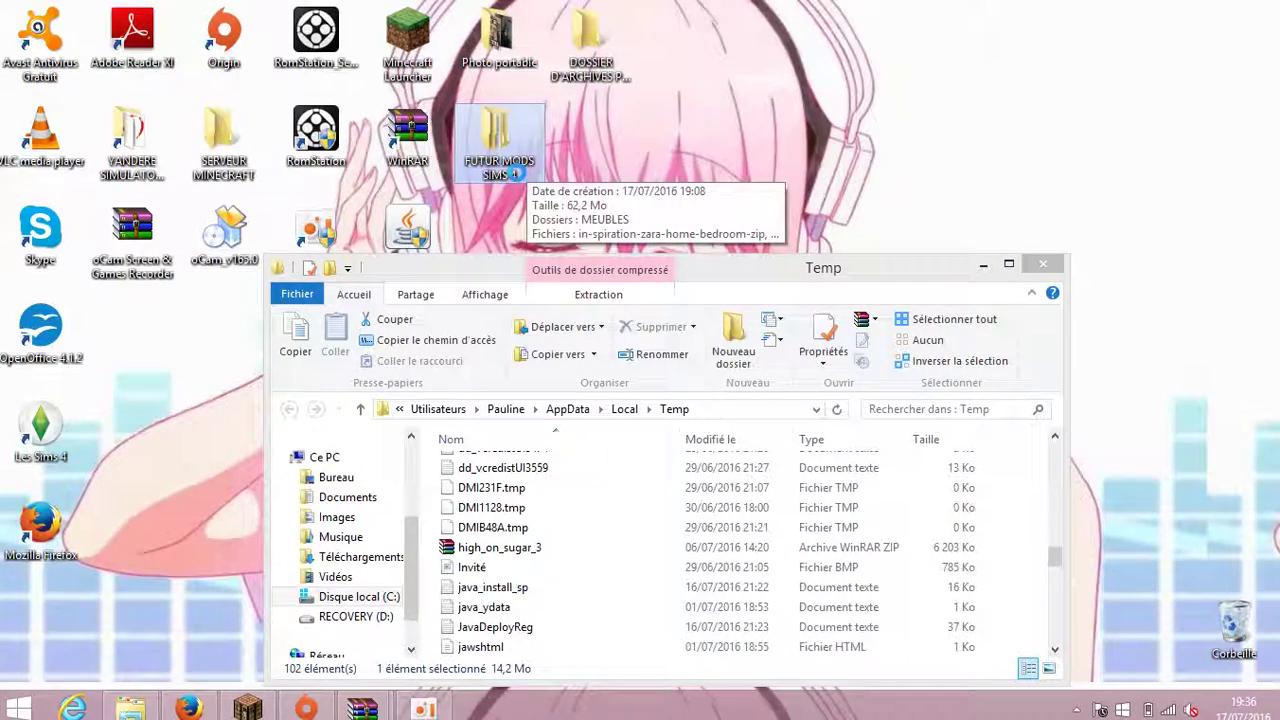
key(super+d)
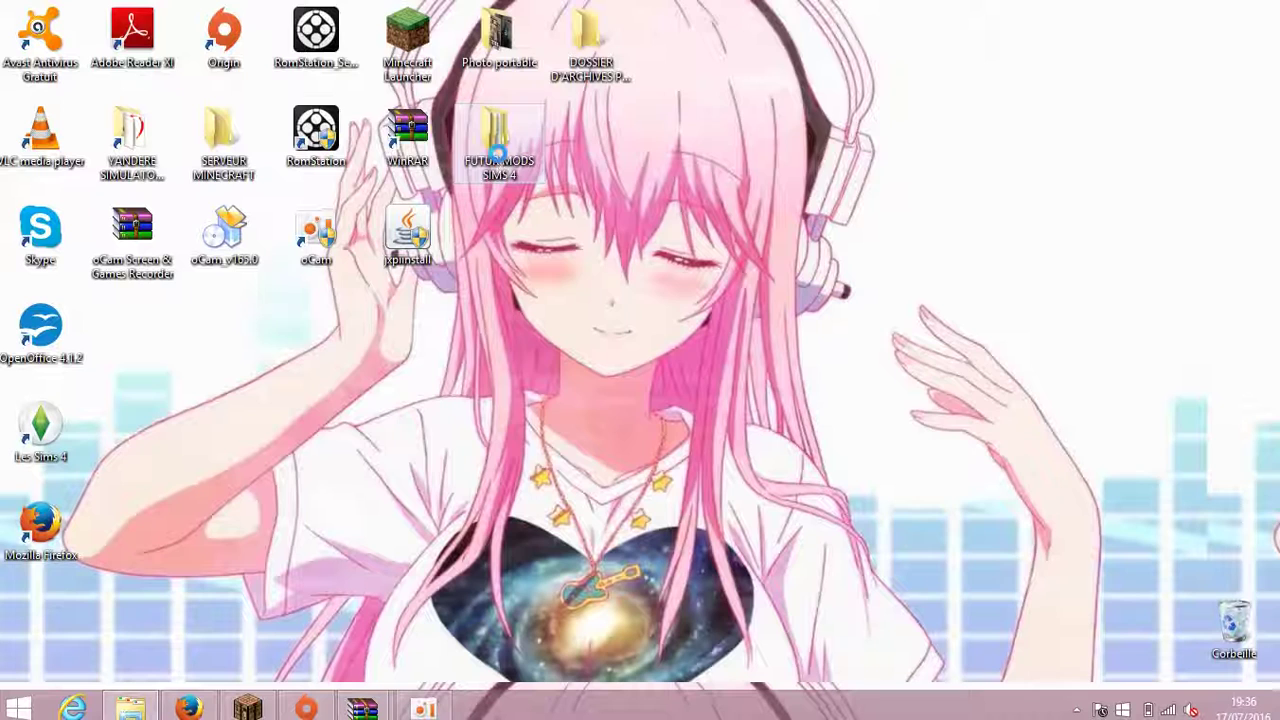
double_click(497, 150)
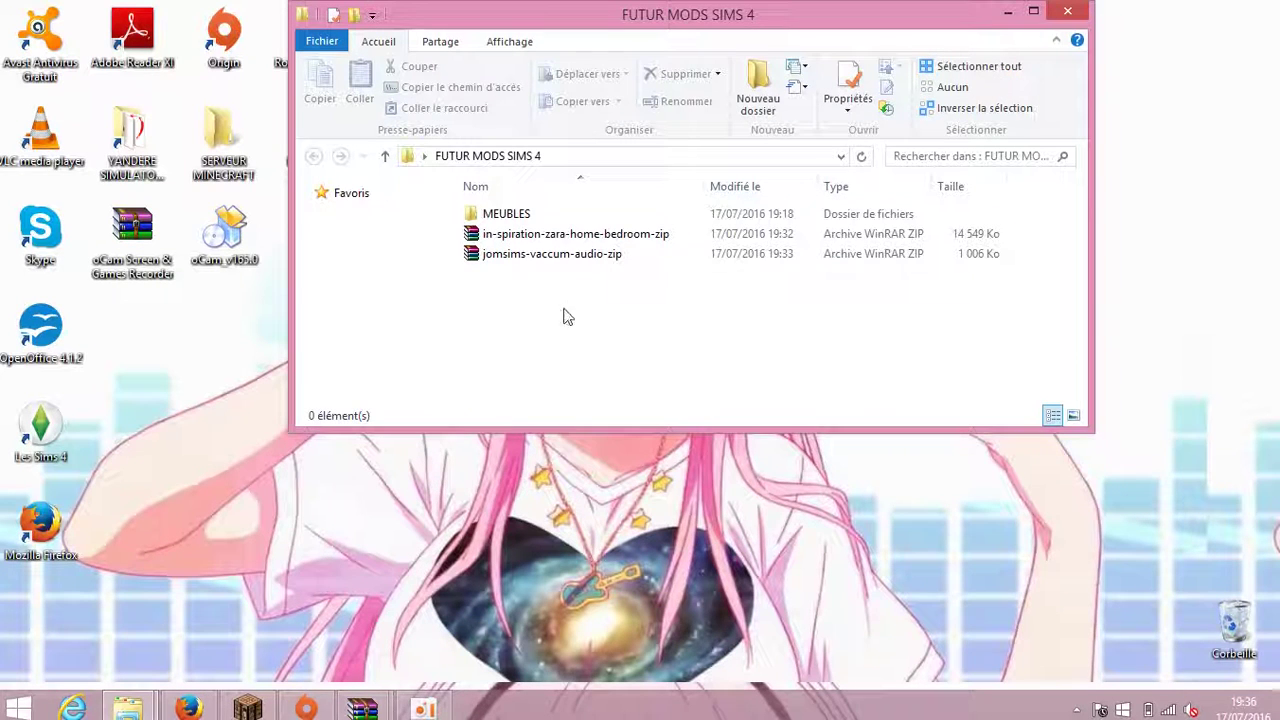
drag(536, 322, 714, 344)
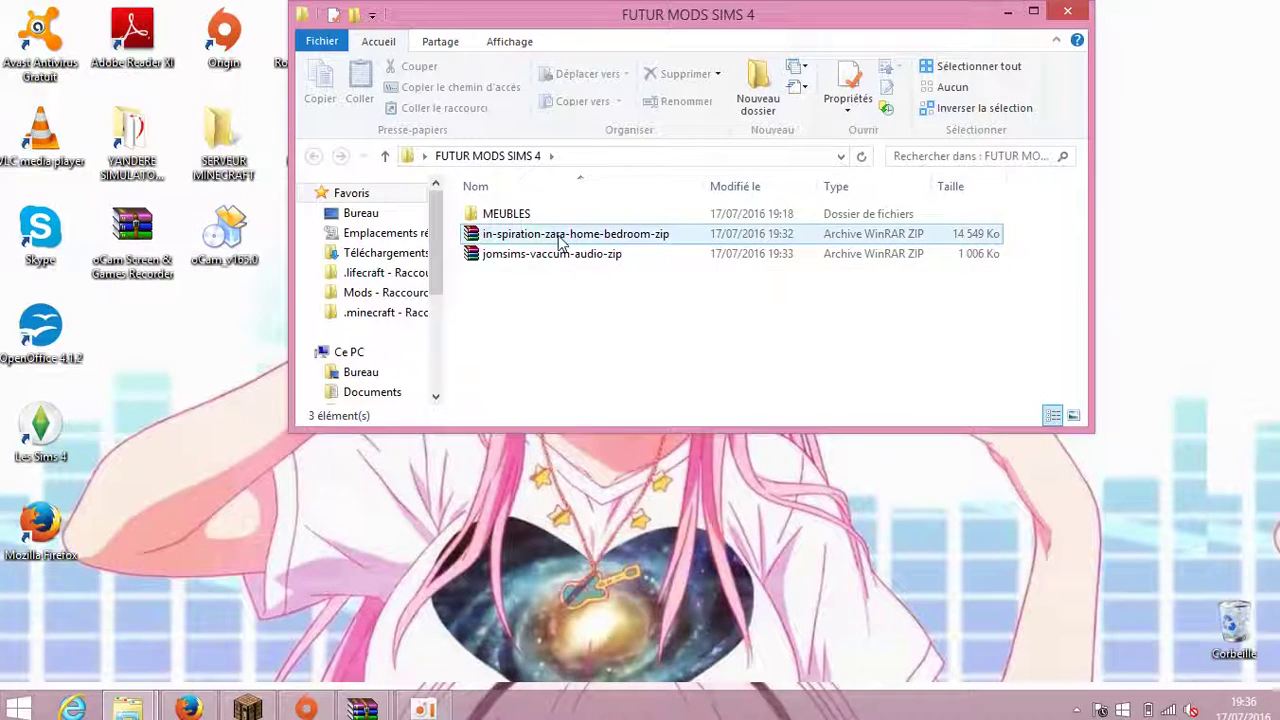
Extract the jomsims-vaccum-audio-zip archive directly into the FUTUR MODS SIMS 4 folder
click(566, 258)
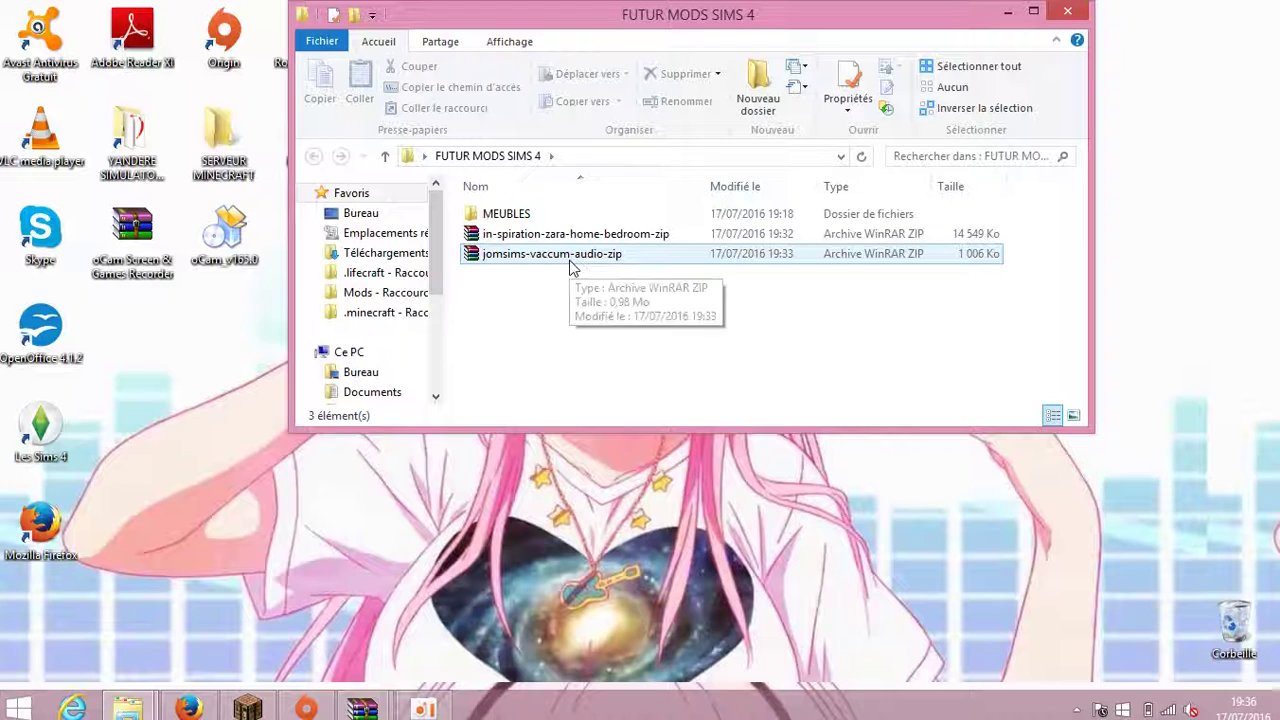
click(572, 262)
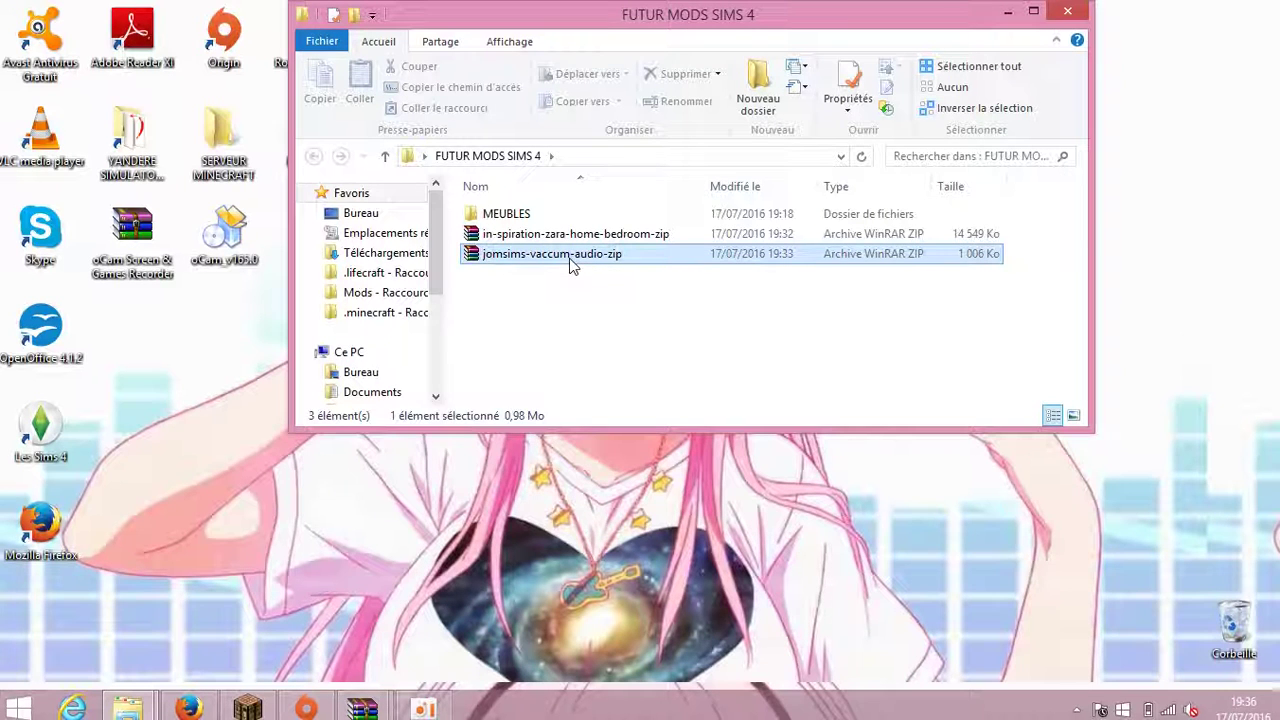
right_click(570, 257)
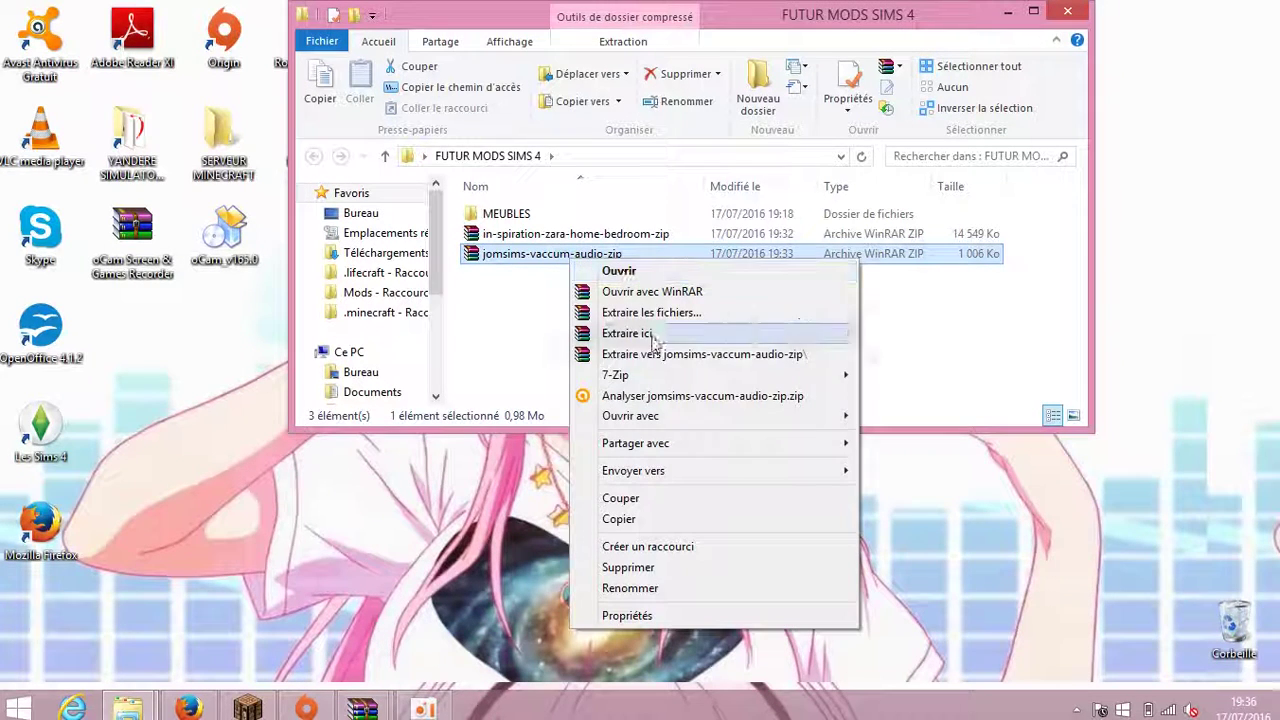
click(620, 332)
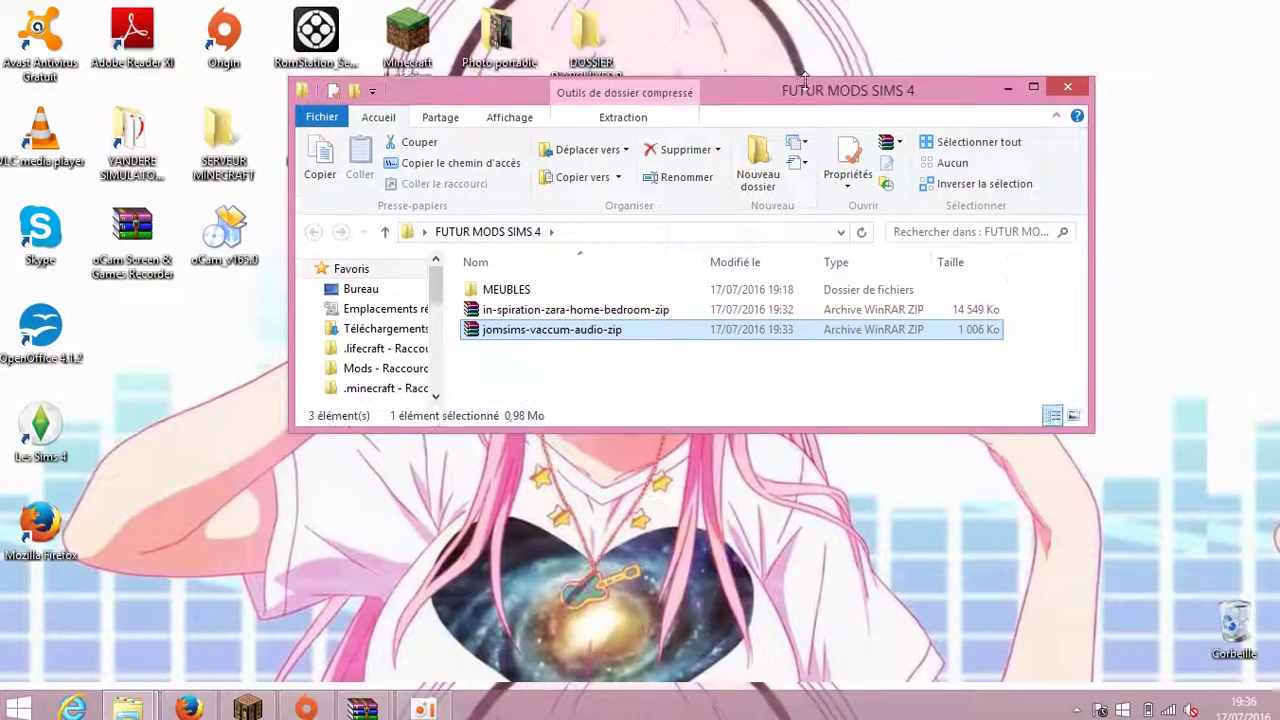
Move the extracted JOMSIMS VACCUM AUDIO ZIP folder into MEUBLES and reposition the window so the desktop folders stay uncovered
drag(805, 81, 800, 339)
click(620, 532)
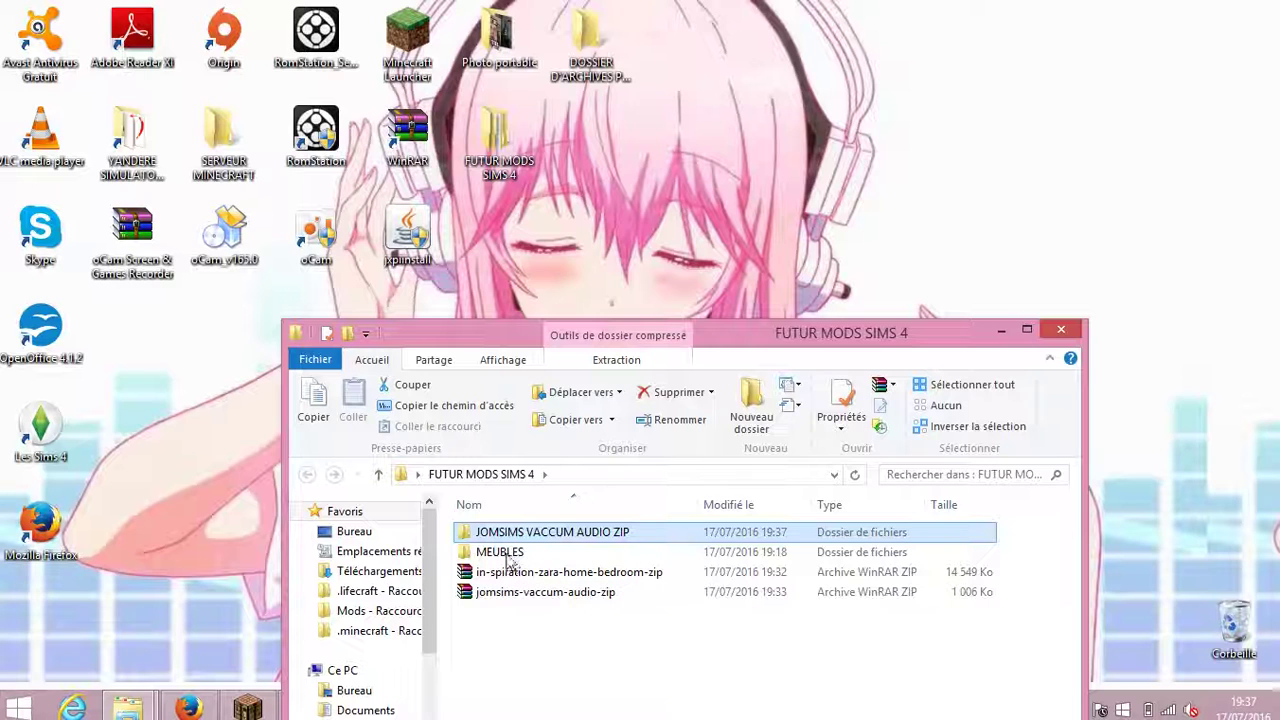
drag(507, 562, 500, 556)
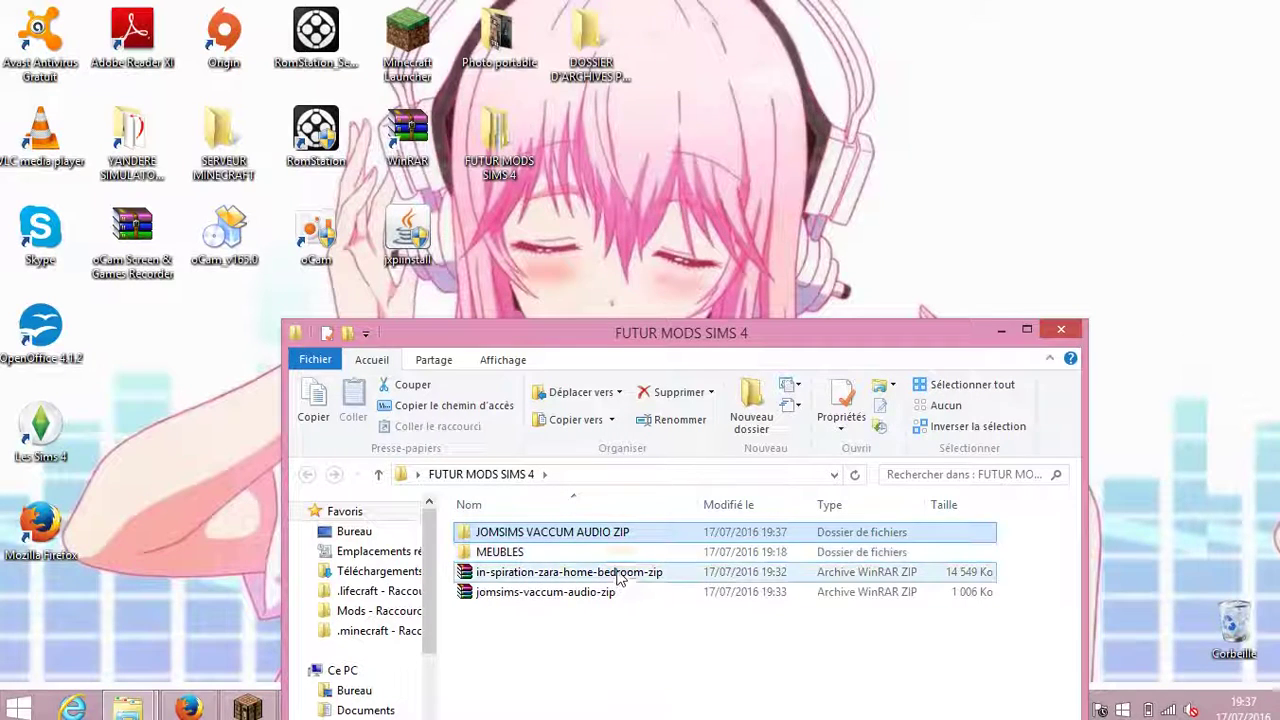
drag(563, 537, 594, 532)
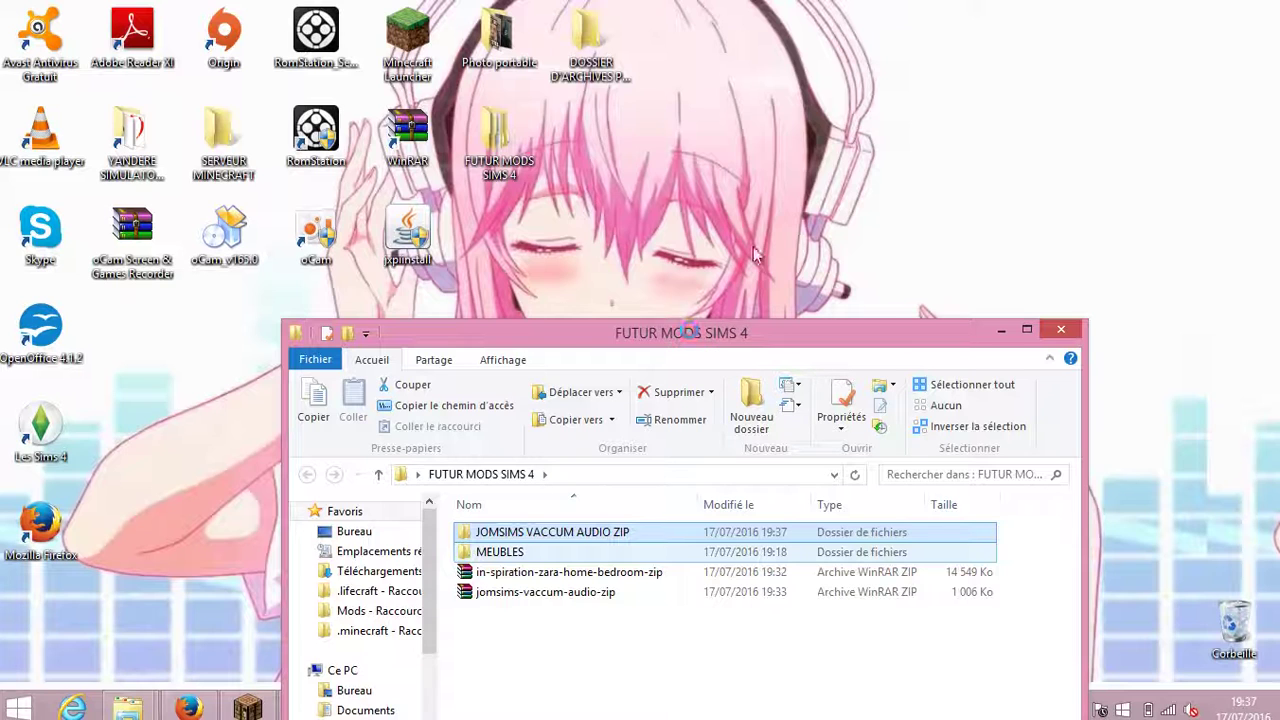
drag(740, 330, 772, 274)
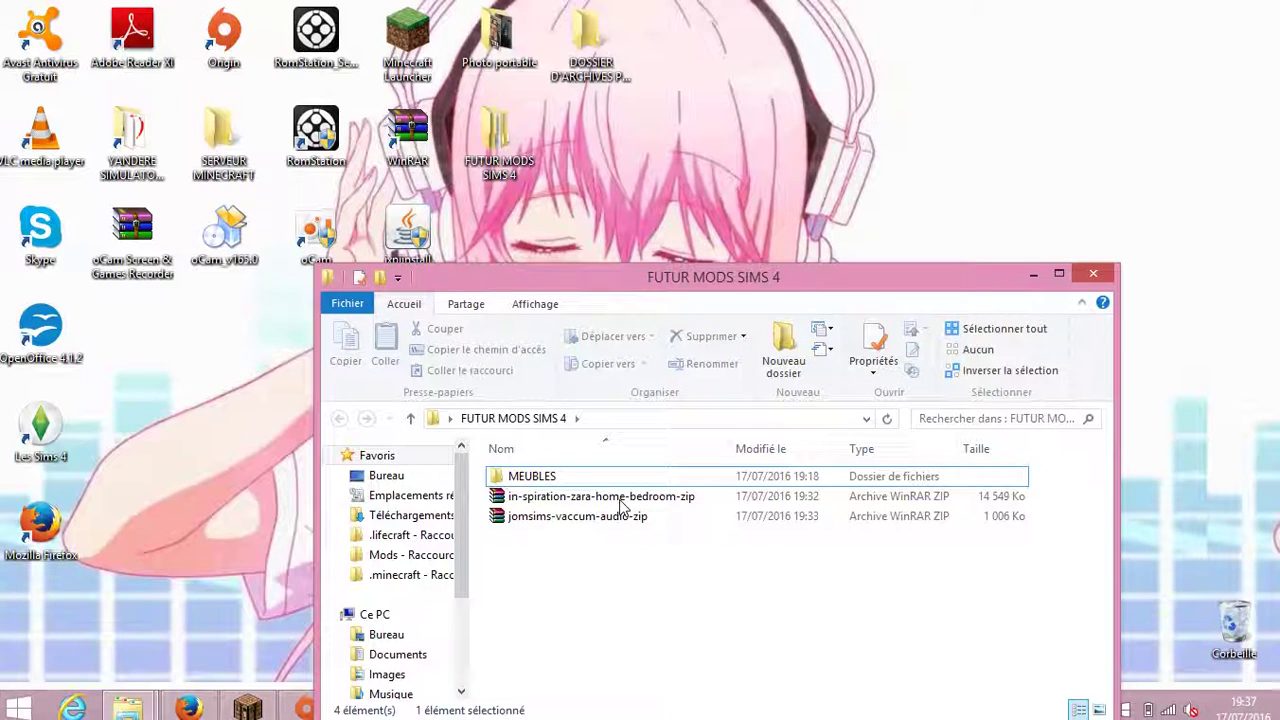
Extract the in-spiration-zara-home-bedroom-zip archive directly into the FUTUR MODS SIMS 4 folder
click(561, 496)
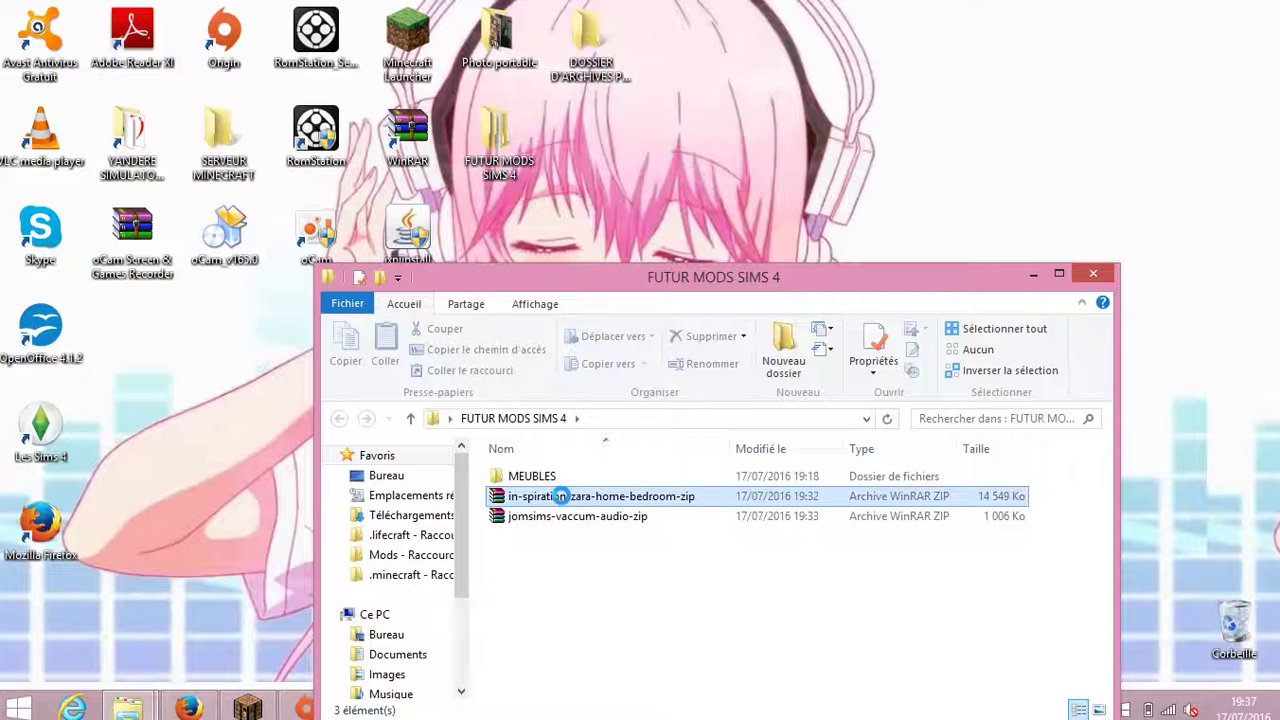
double_click(562, 497)
right_click(562, 494)
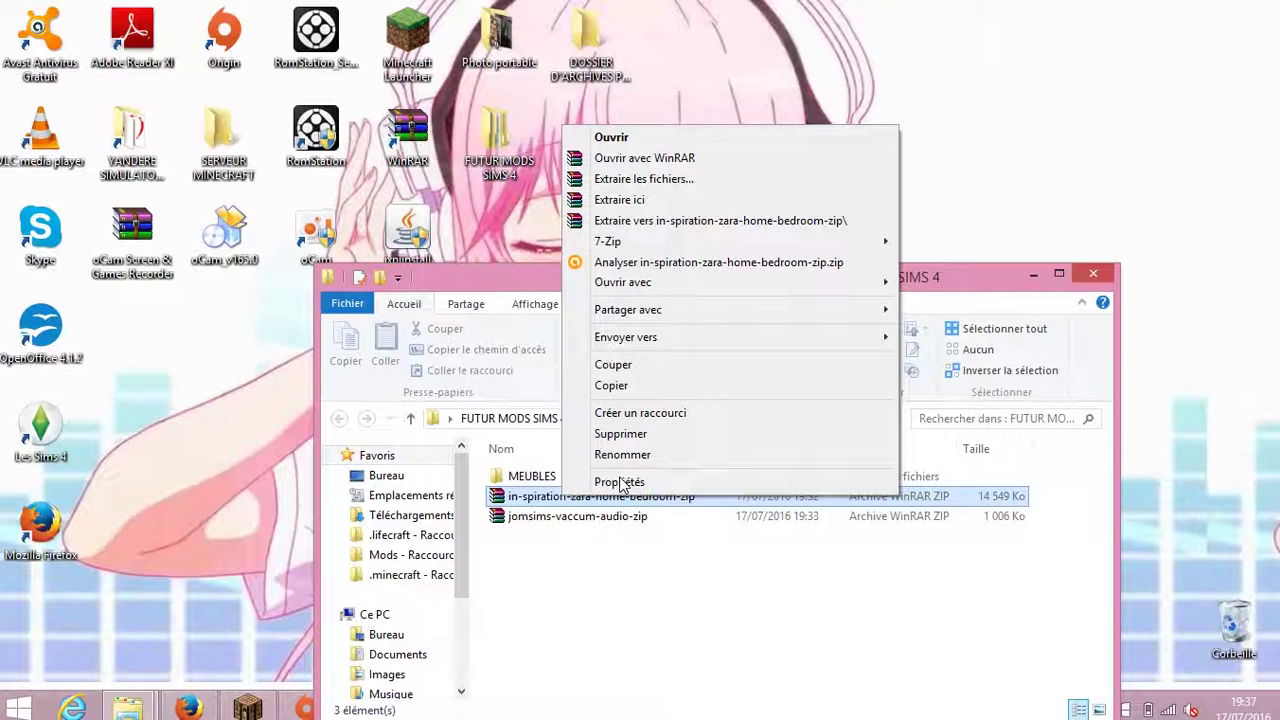
click(630, 200)
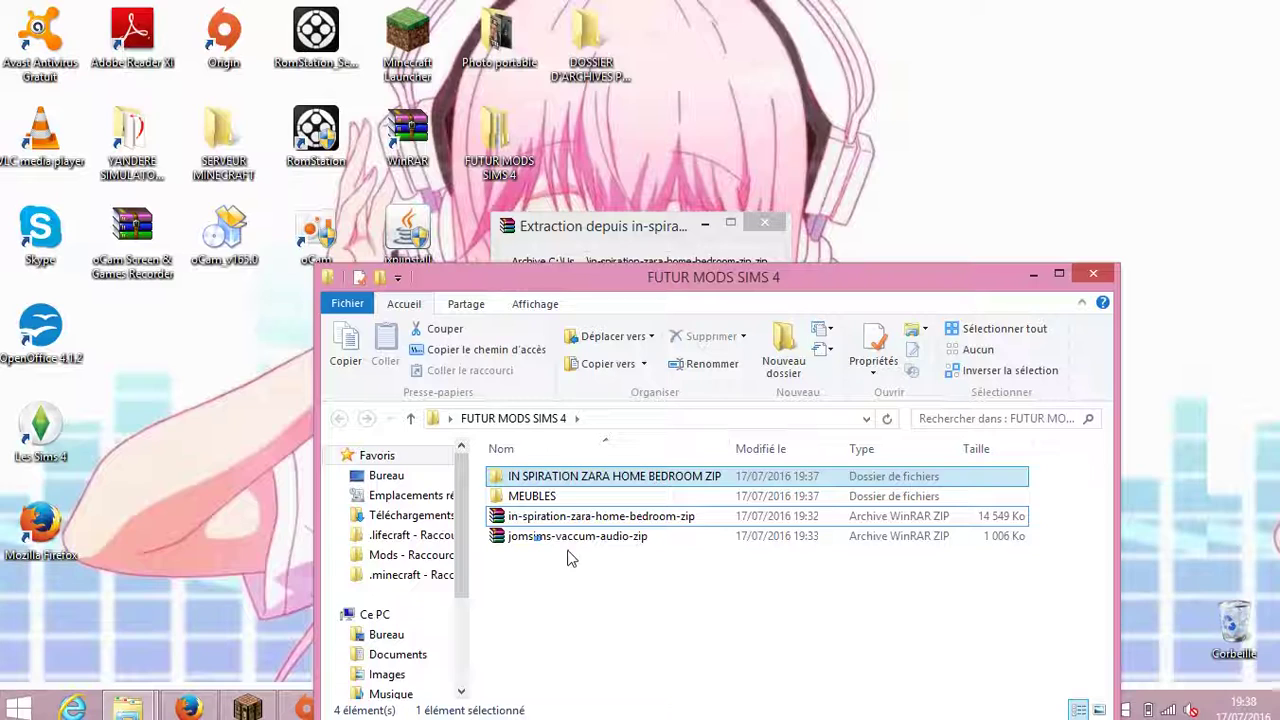
Move the in-spiration-zara-home-bedroom-zip and jomsims-vaccum-audio-zip archives into the DOSSIER D'ARCHIVES folder on the desktop, repositioning the window for access
drag(571, 545, 535, 487)
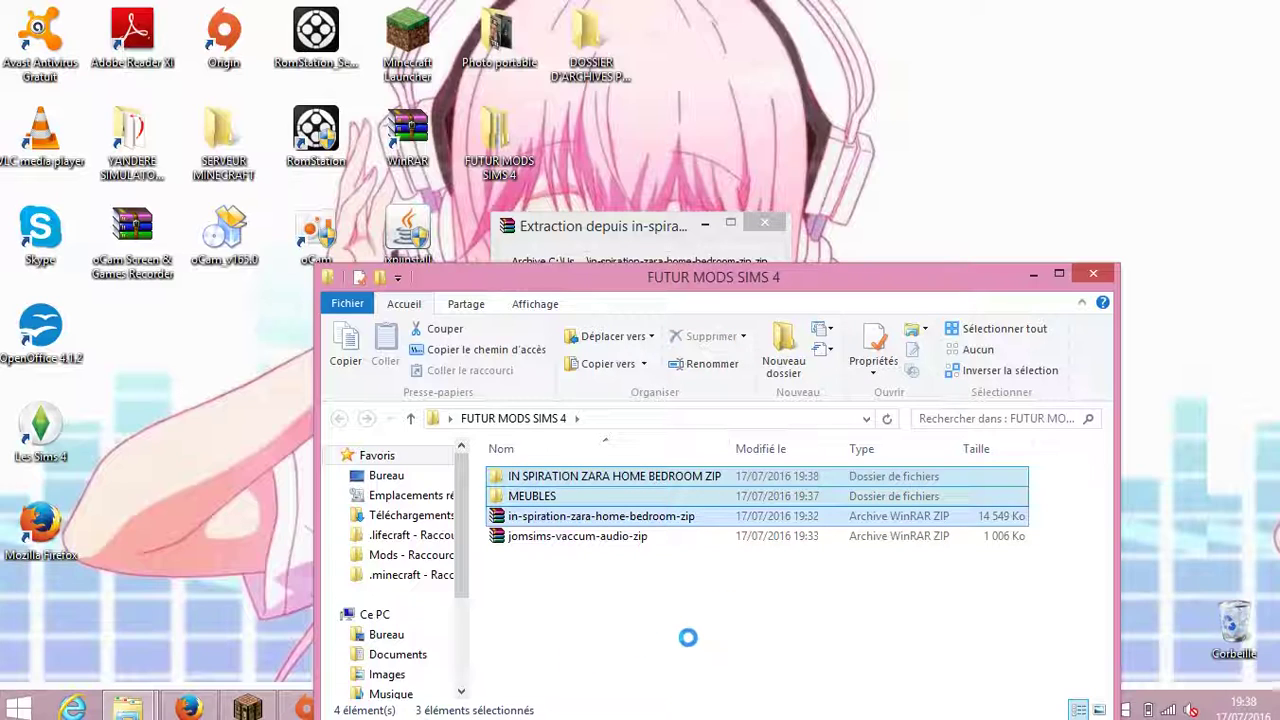
click(559, 578)
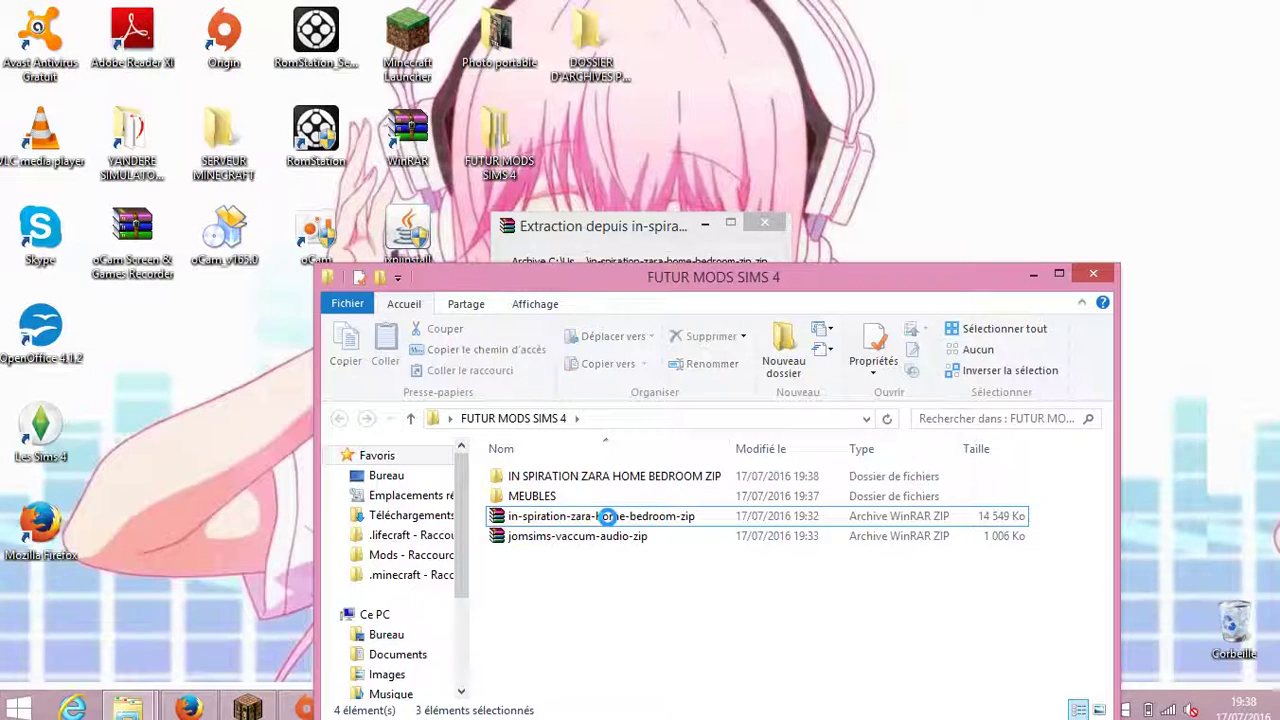
drag(585, 509, 642, 556)
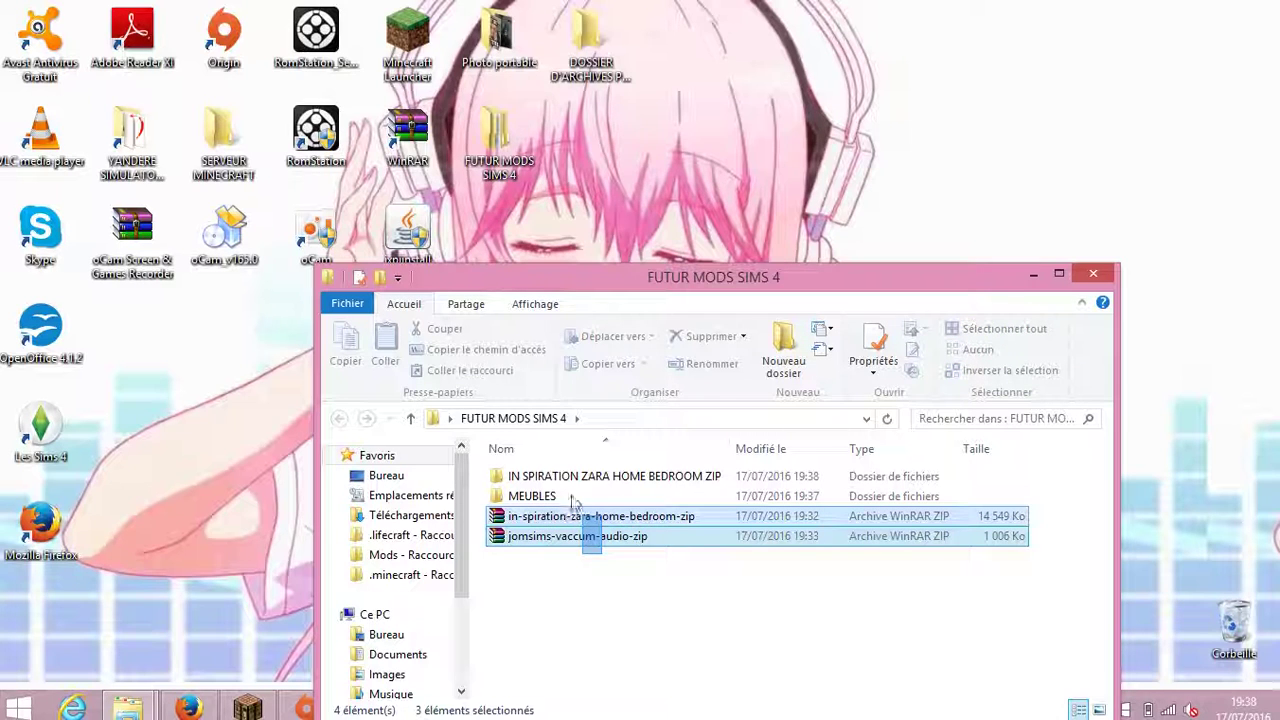
click(620, 536)
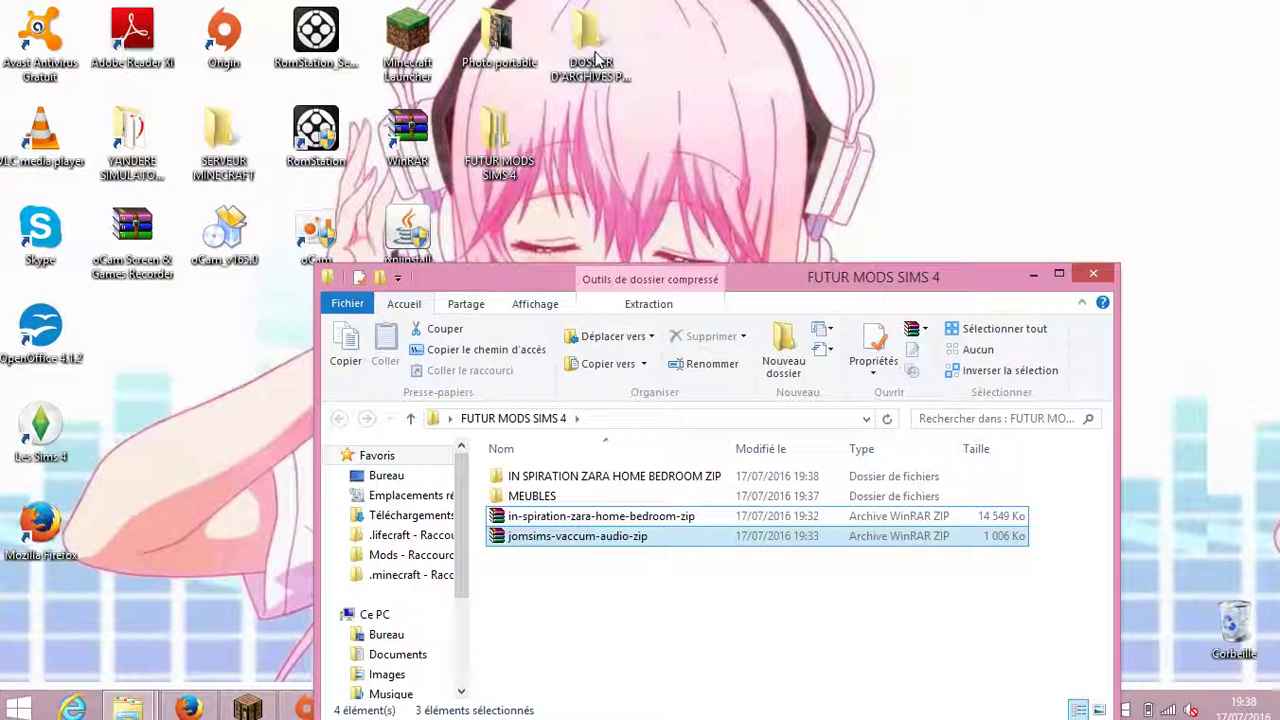
mouse_move(608, 527)
mouse_down()
mouse_move(568, 548)
mouse_move(566, 574)
mouse_up()
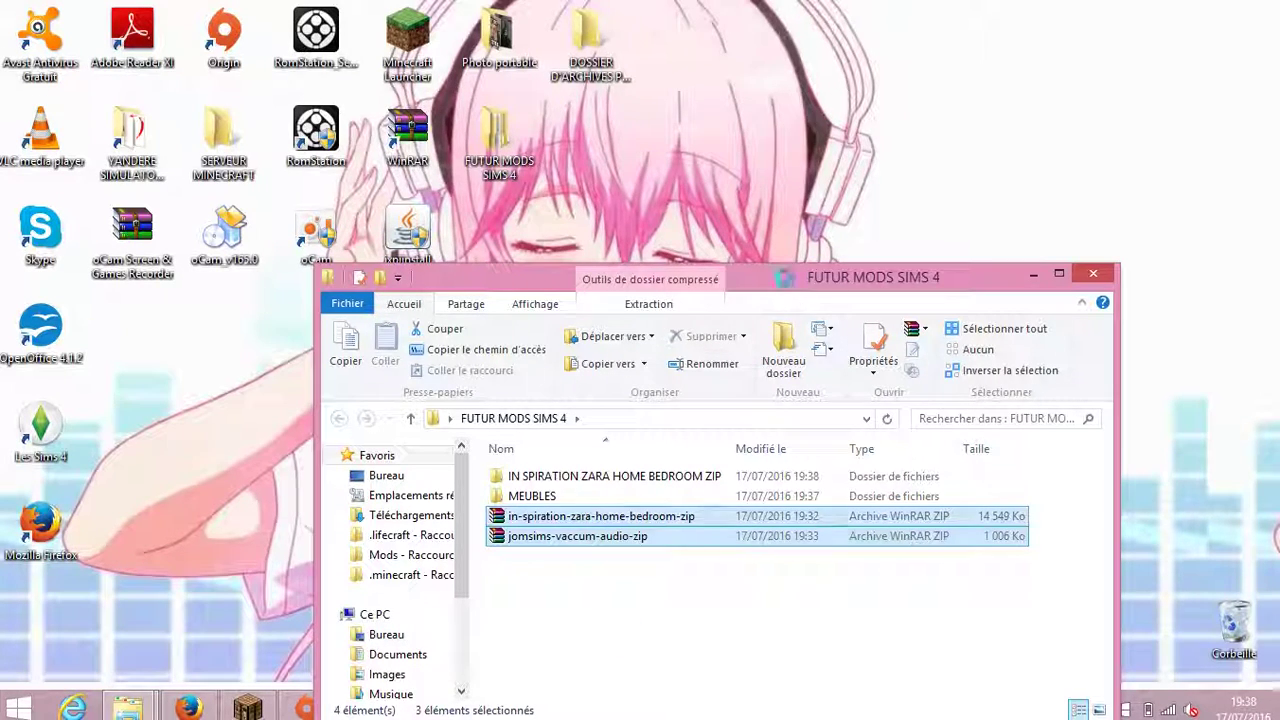
drag(785, 277, 785, 181)
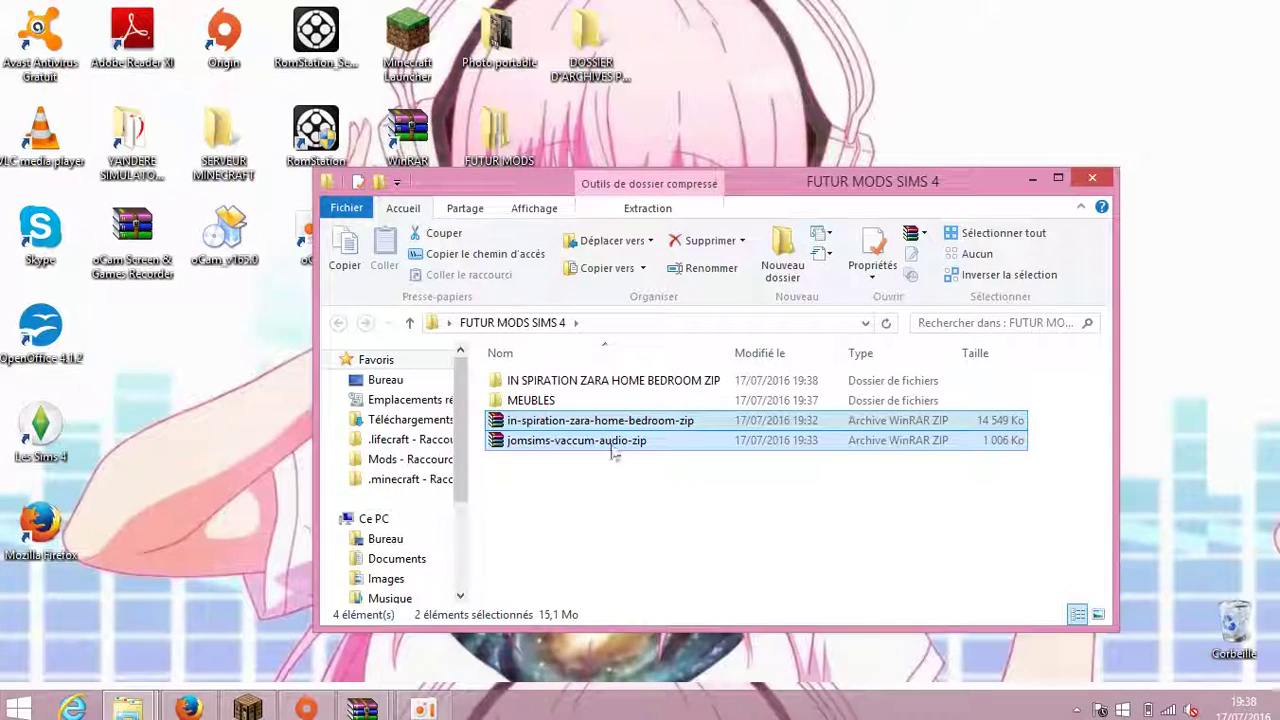
drag(614, 452, 587, 62)
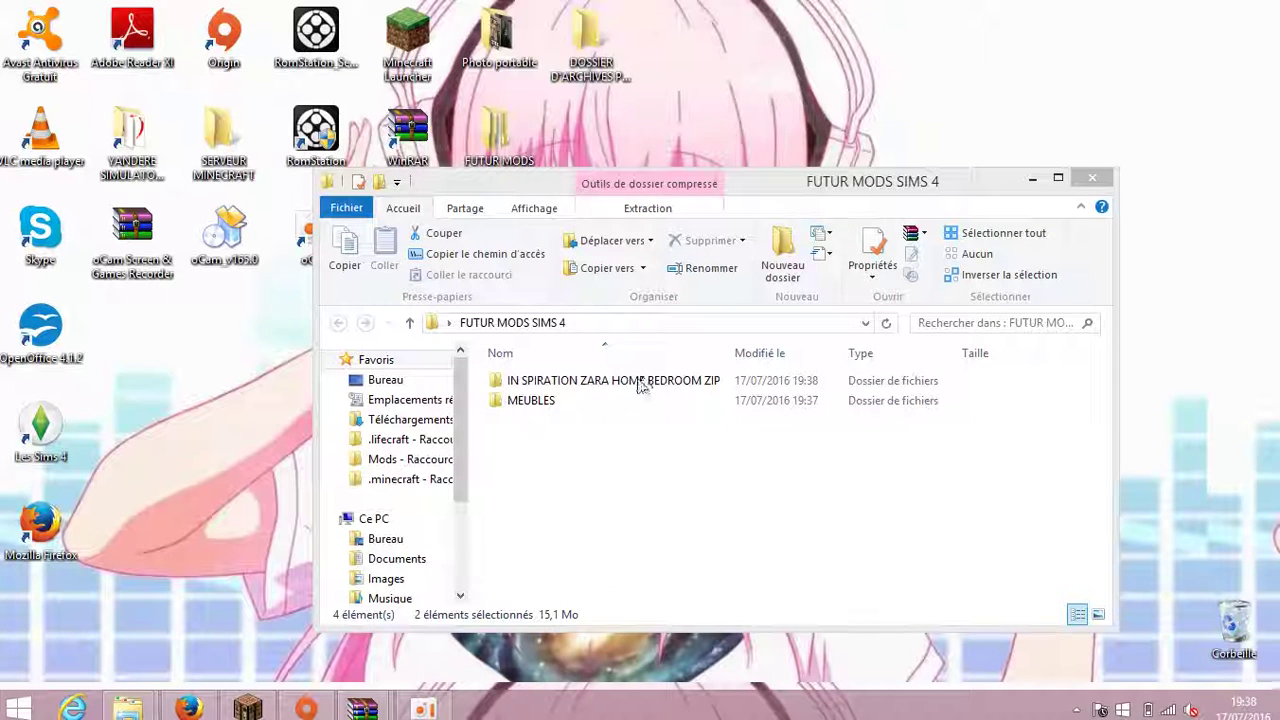
Move the extracted IN SPIRATION ZARA HOME BEDROOM ZIP folder into MEUBLES and minimize the FUTUR MODS SIMS 4 window
click(548, 385)
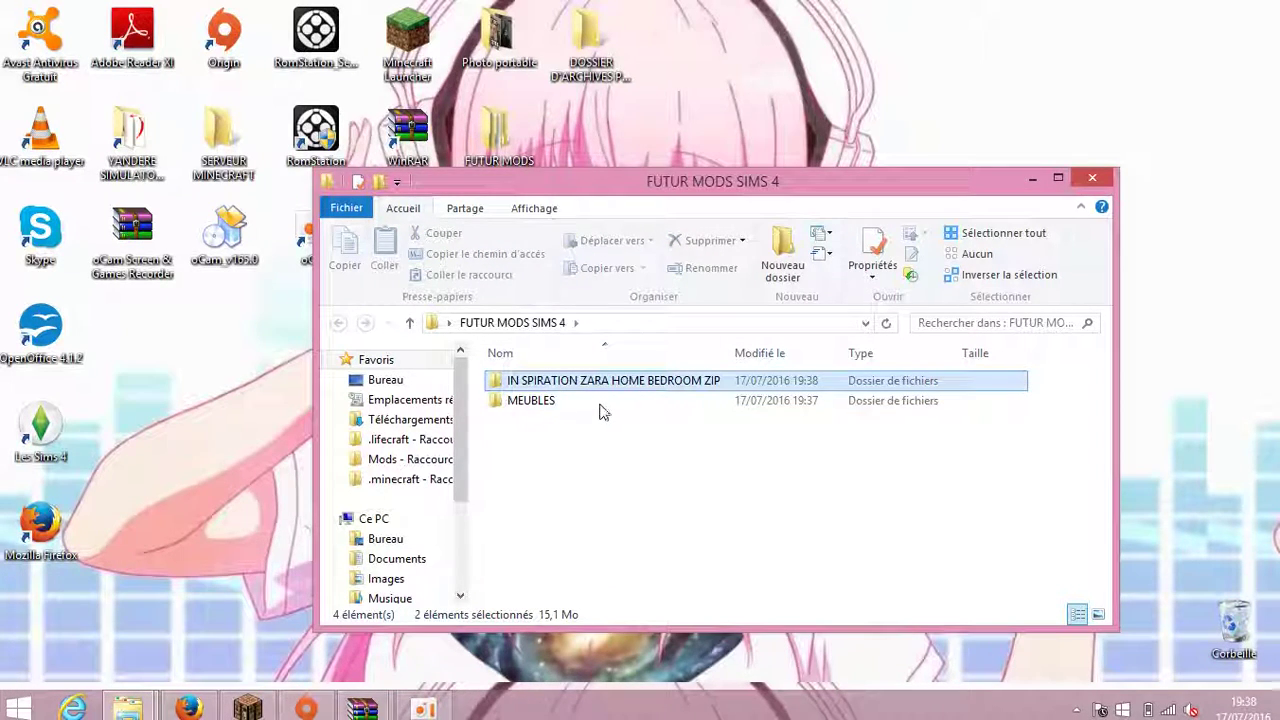
drag(555, 383, 540, 409)
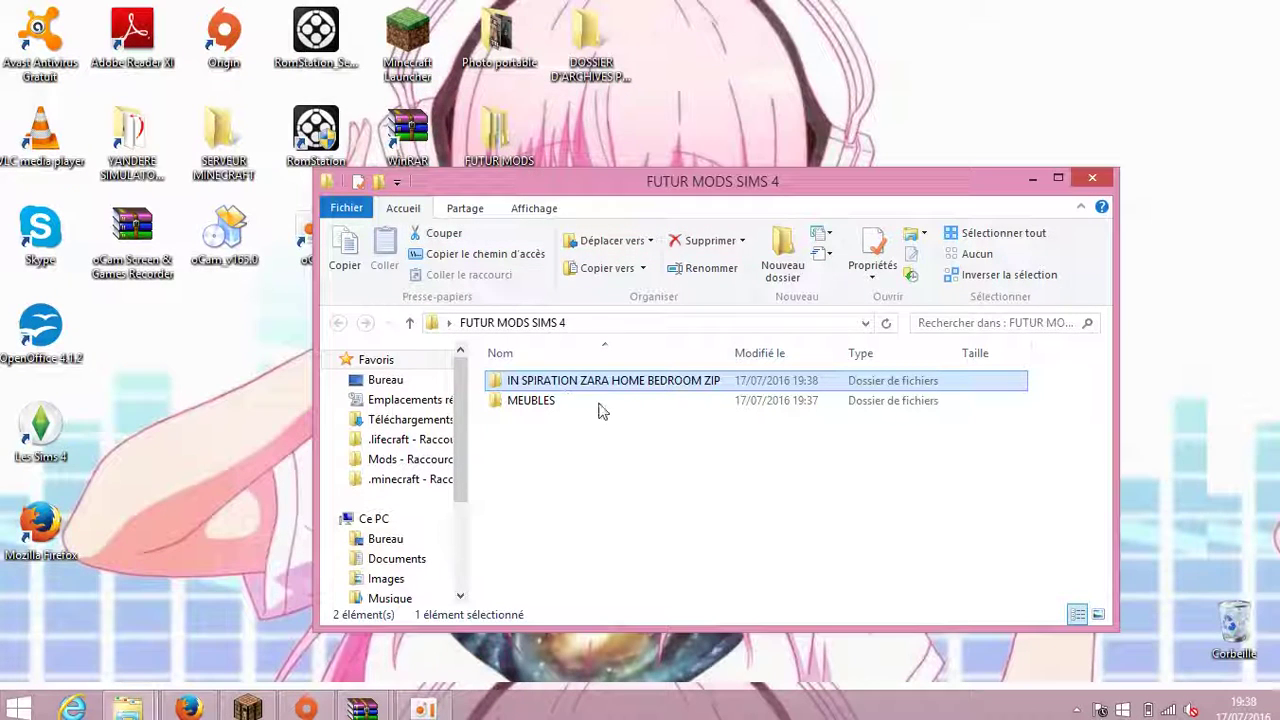
click(1031, 180)
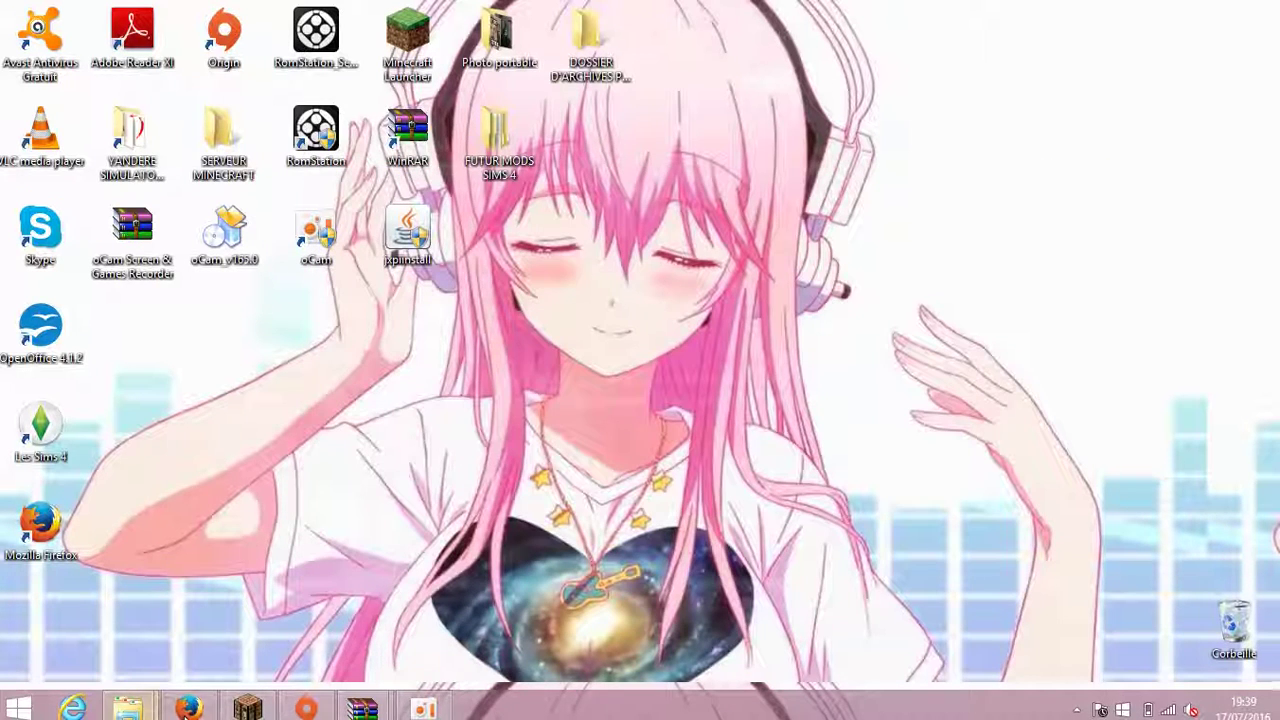
Switch to Firefox, view the category list above the Chambre enfant page in a maximized window, and minimize the browser
click(189, 708)
scroll(890, 348, up, 7)
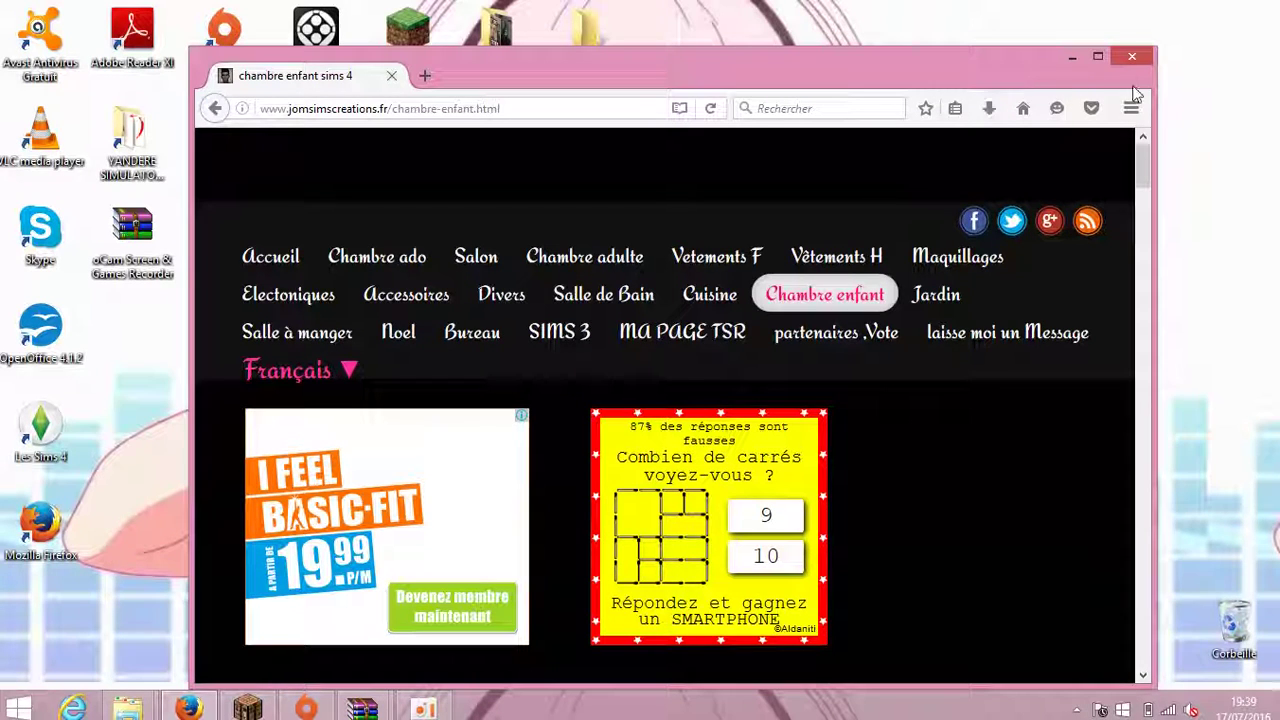
click(1097, 55)
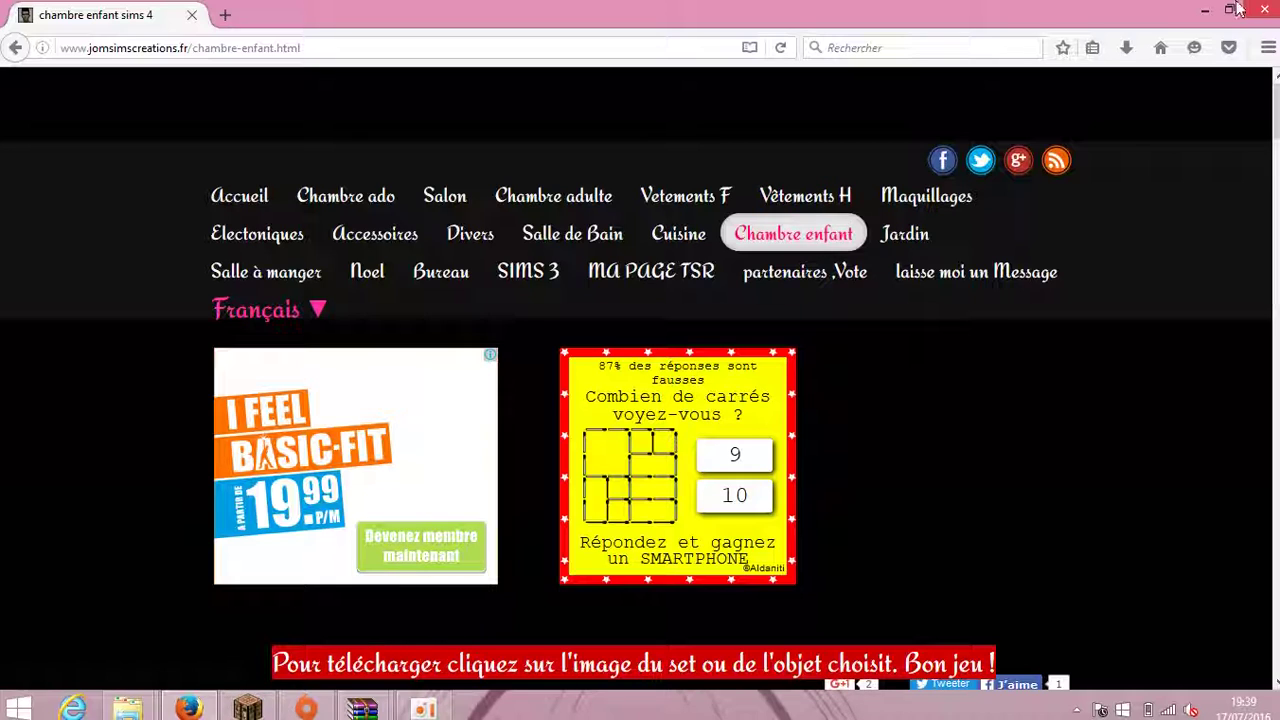
click(1207, 11)
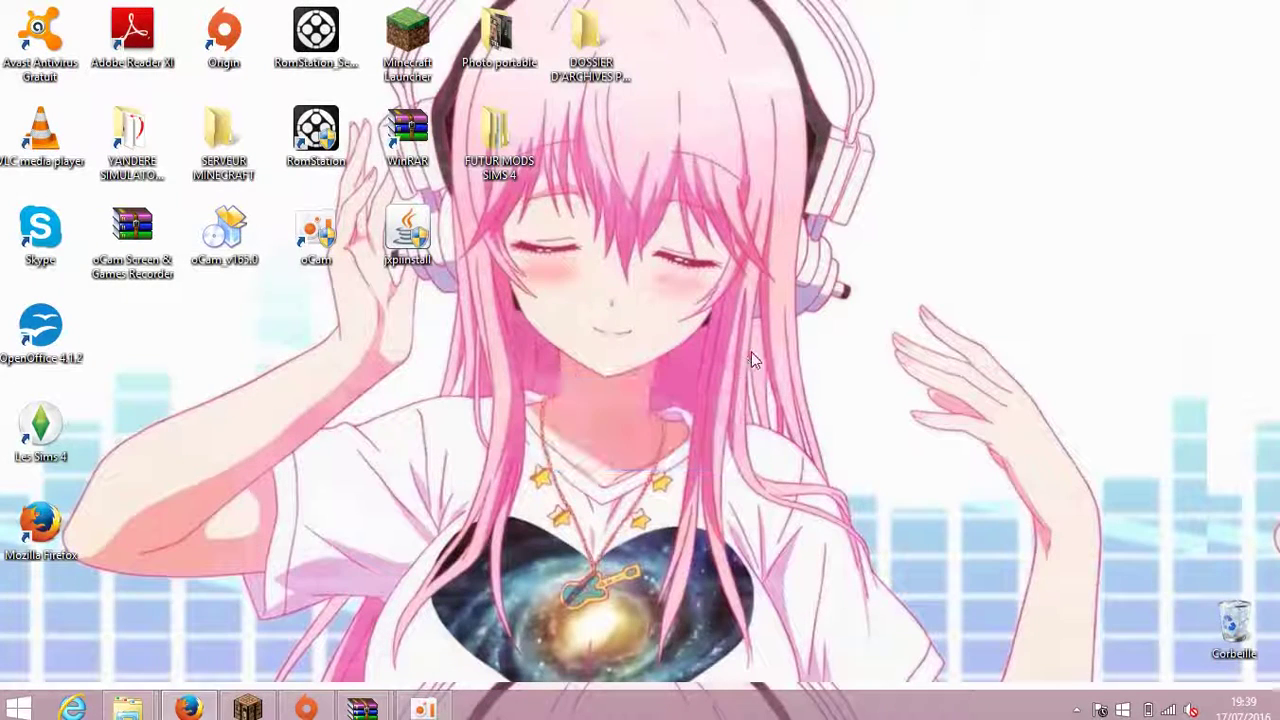